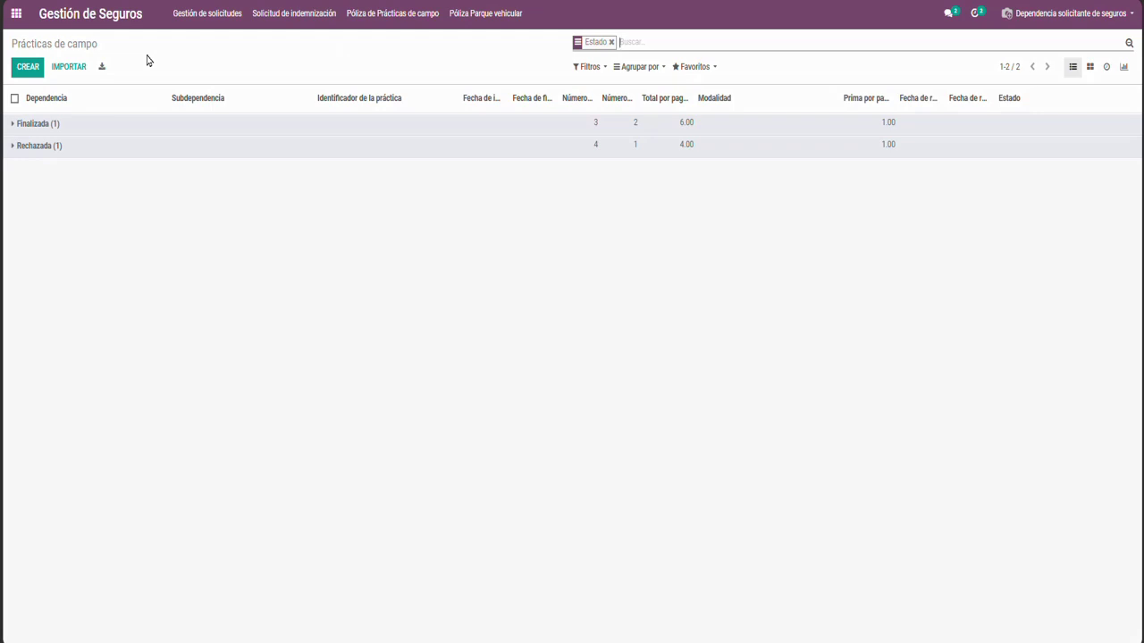
Create a new Prácticas de campo insurance request from the list view
click(29, 67)
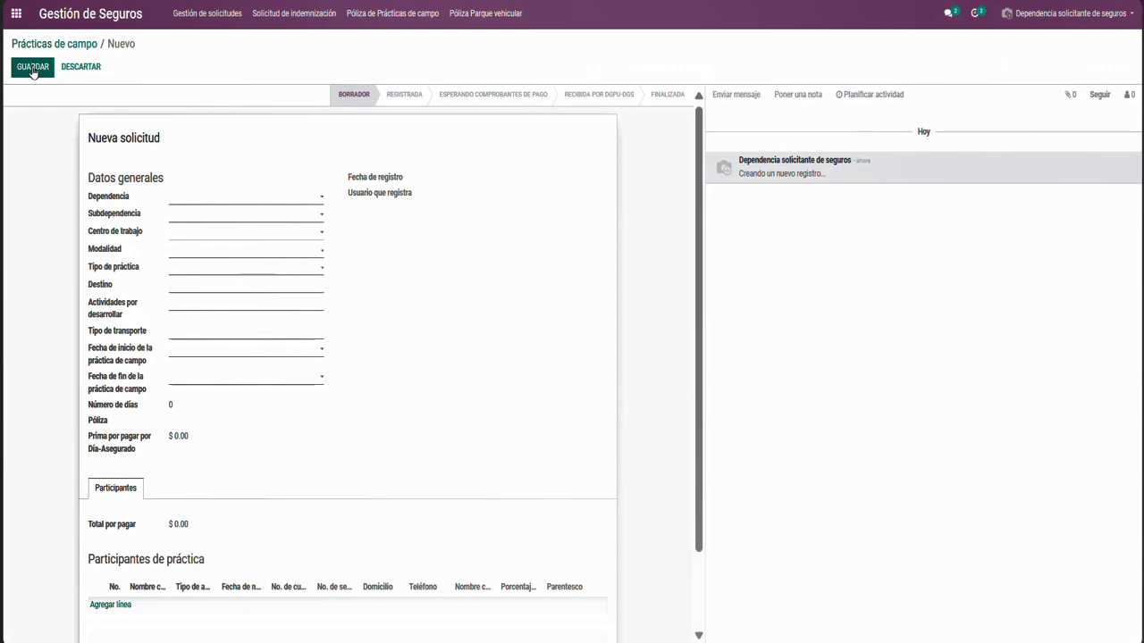
Select dependencia 411, subdependencia 01 Facultad de Ciencias, the Estudios Profesionales work centre and modality Nacional
click(241, 200)
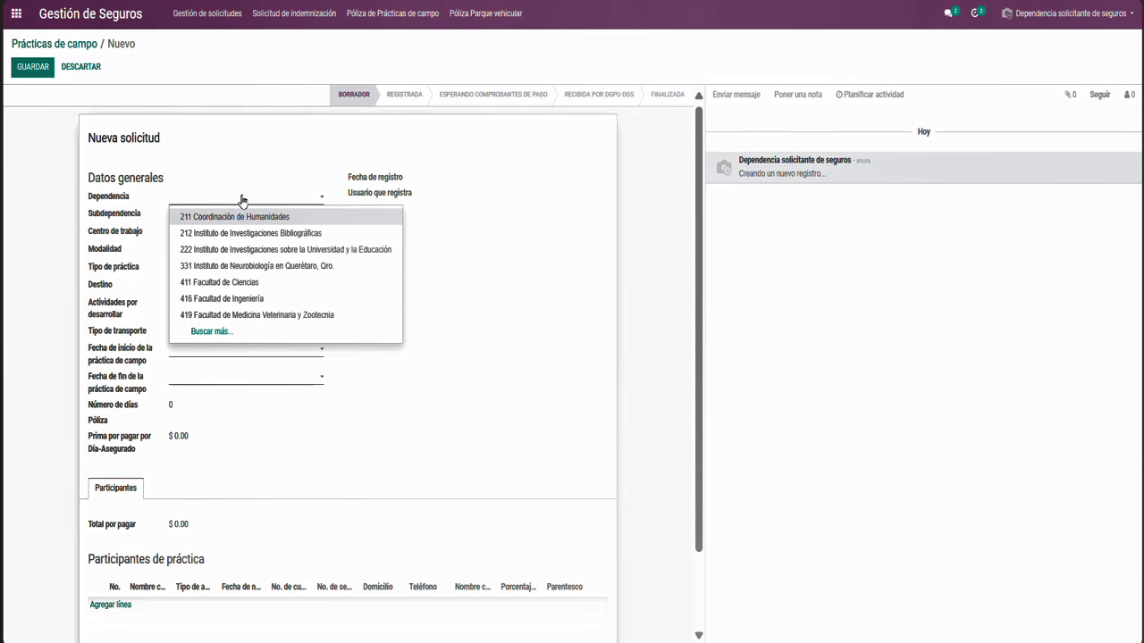
click(262, 288)
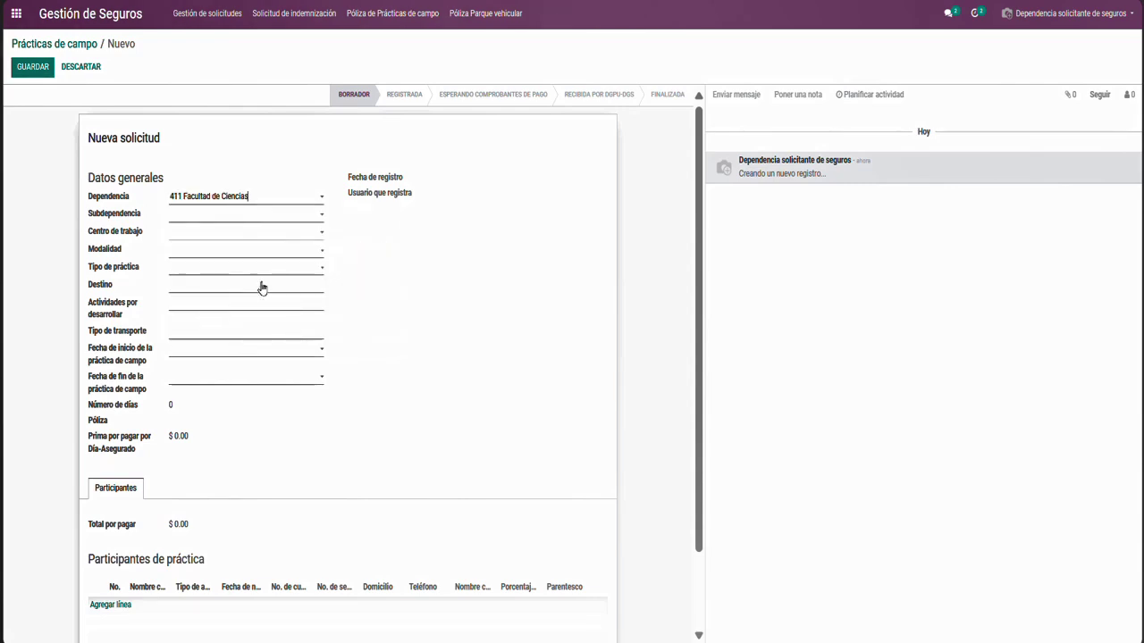
click(221, 223)
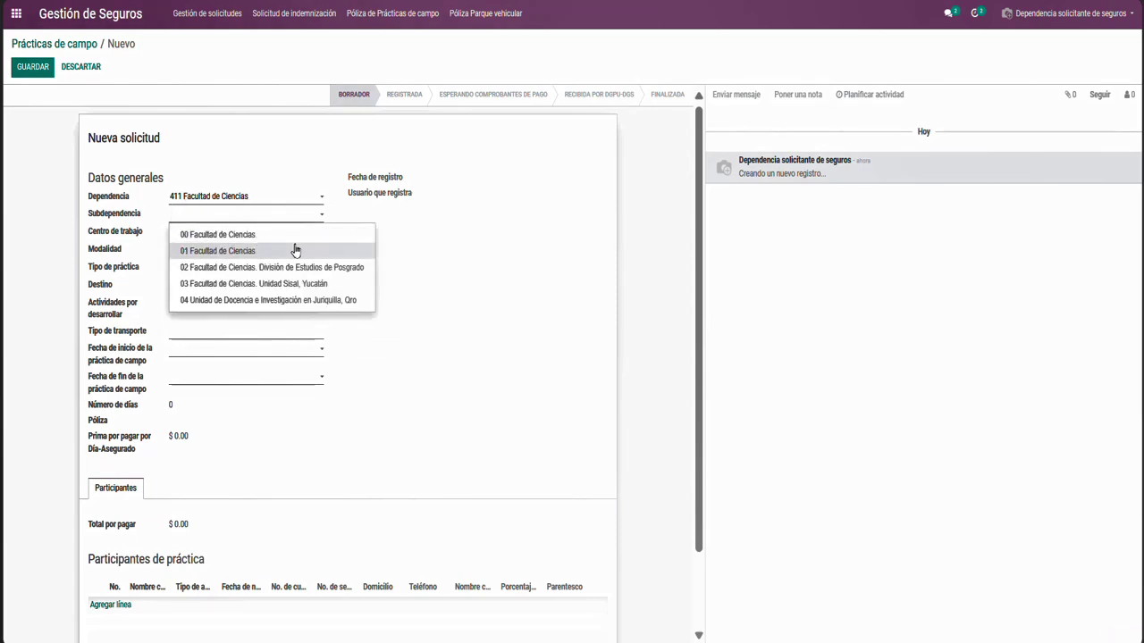
click(295, 251)
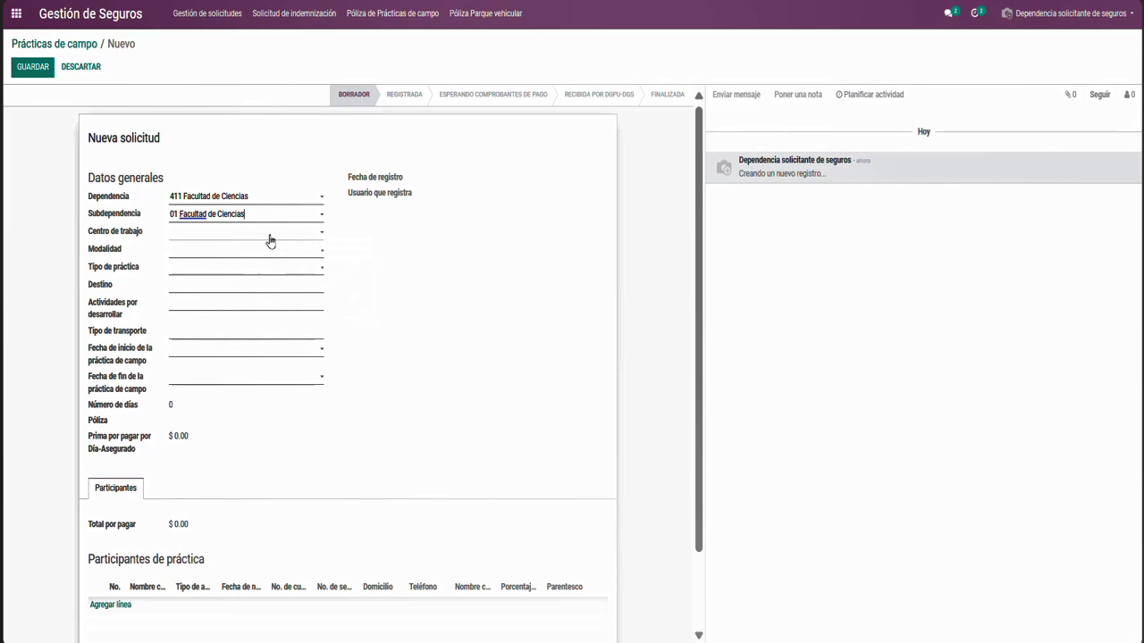
click(270, 234)
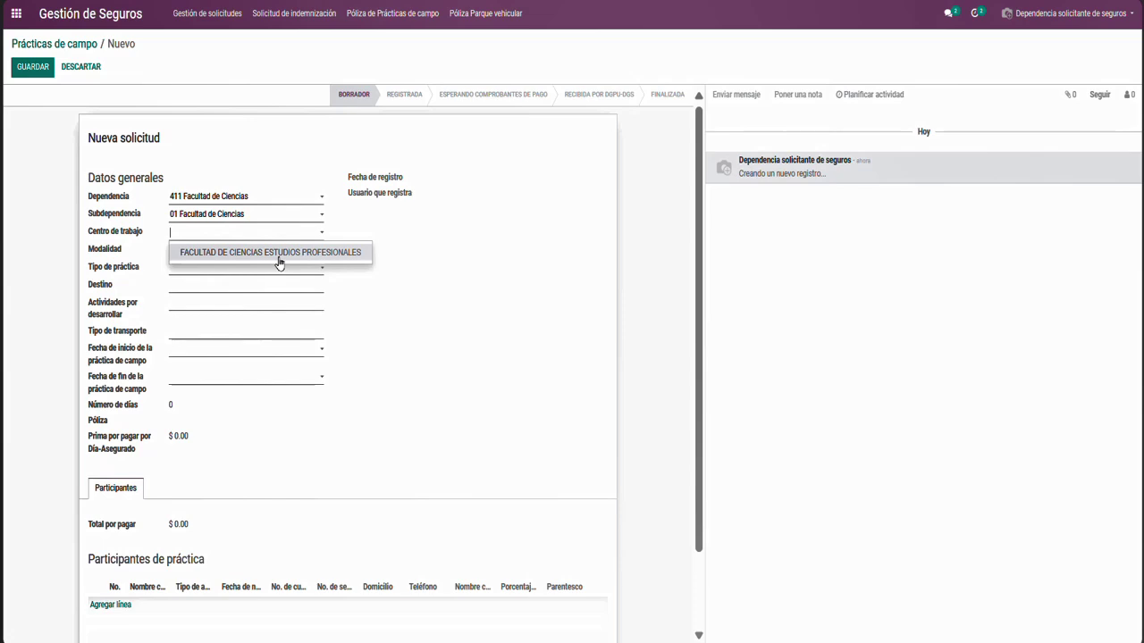
click(280, 254)
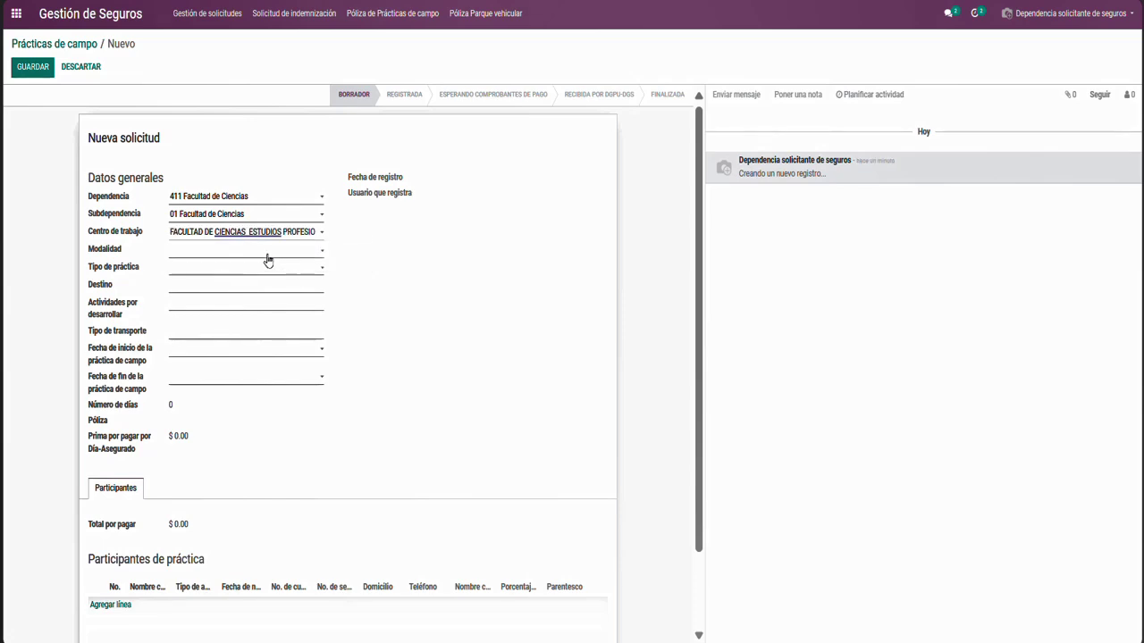
click(265, 255)
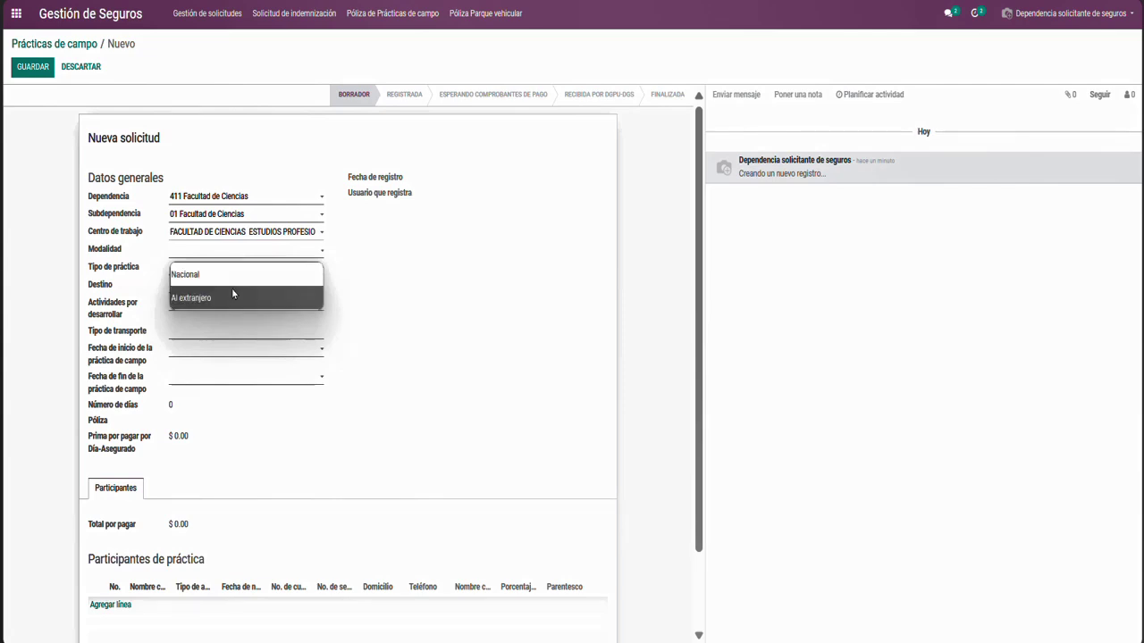
click(224, 279)
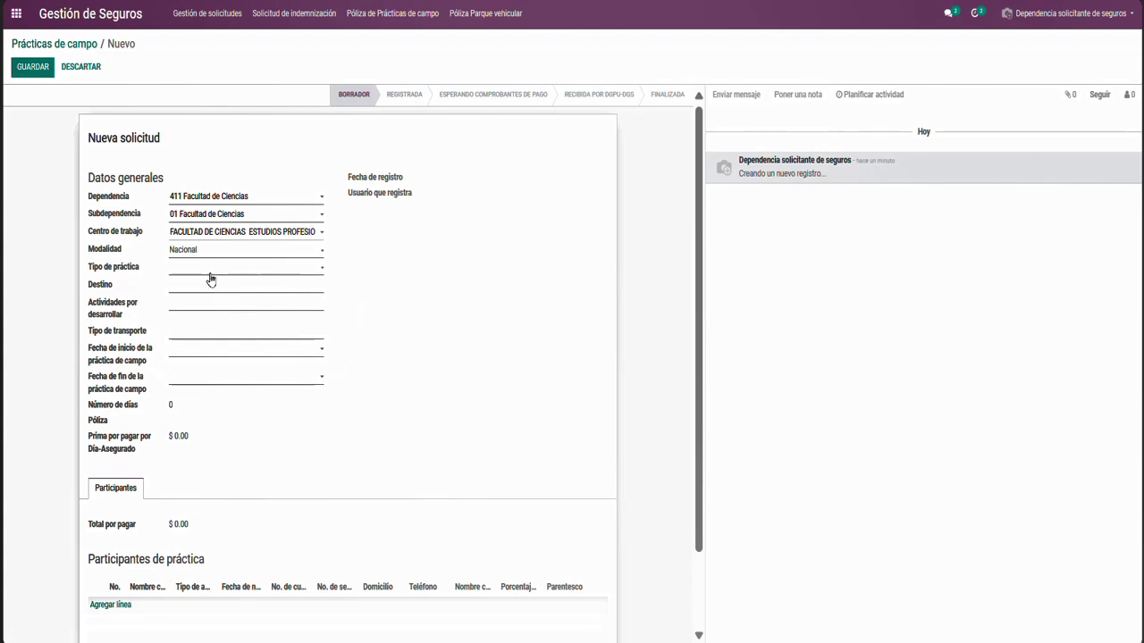
Choose the practice type with sports activities, destination Morelos and activities 'Caminata y natación'
click(202, 269)
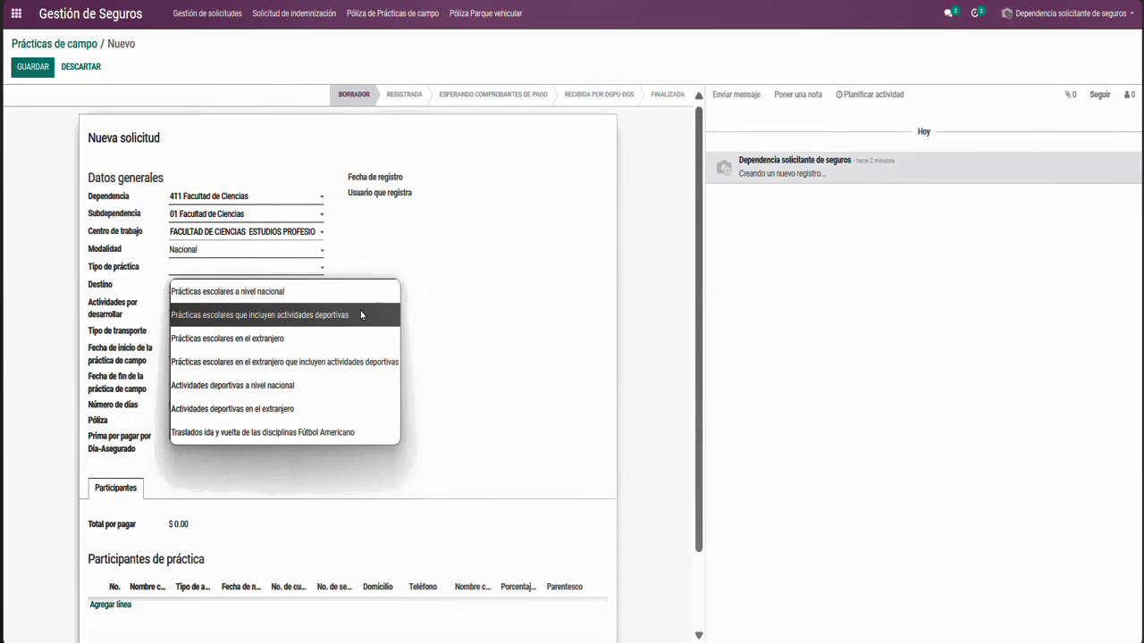
click(361, 315)
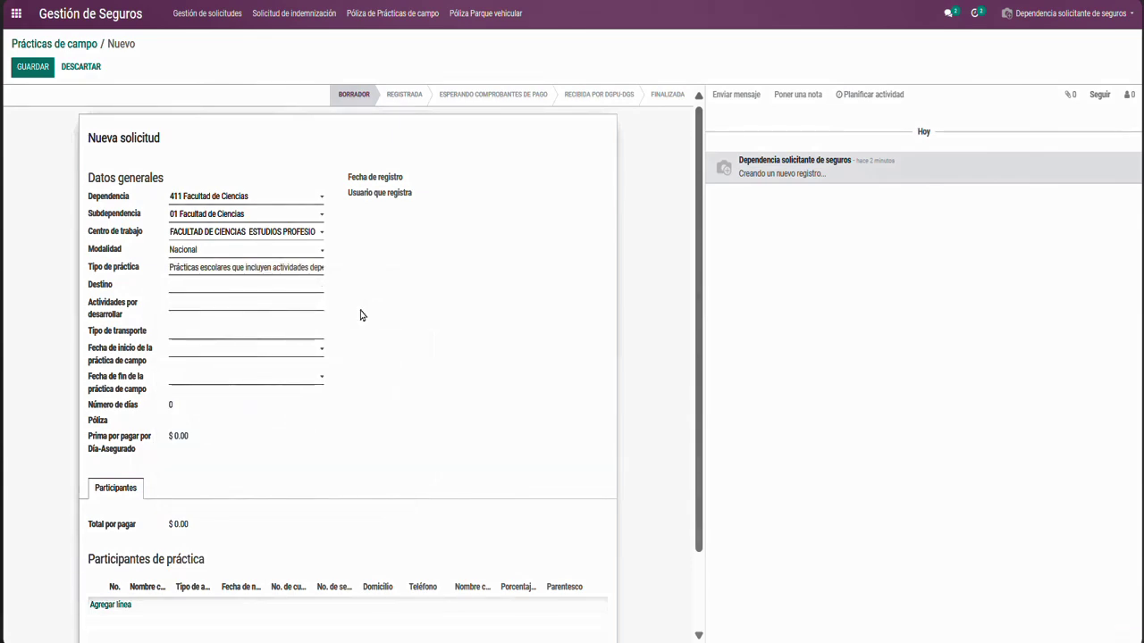
click(313, 284)
text(More)
text(los)
text(Caminat)
text(a y)
text( natac)
text(ión)
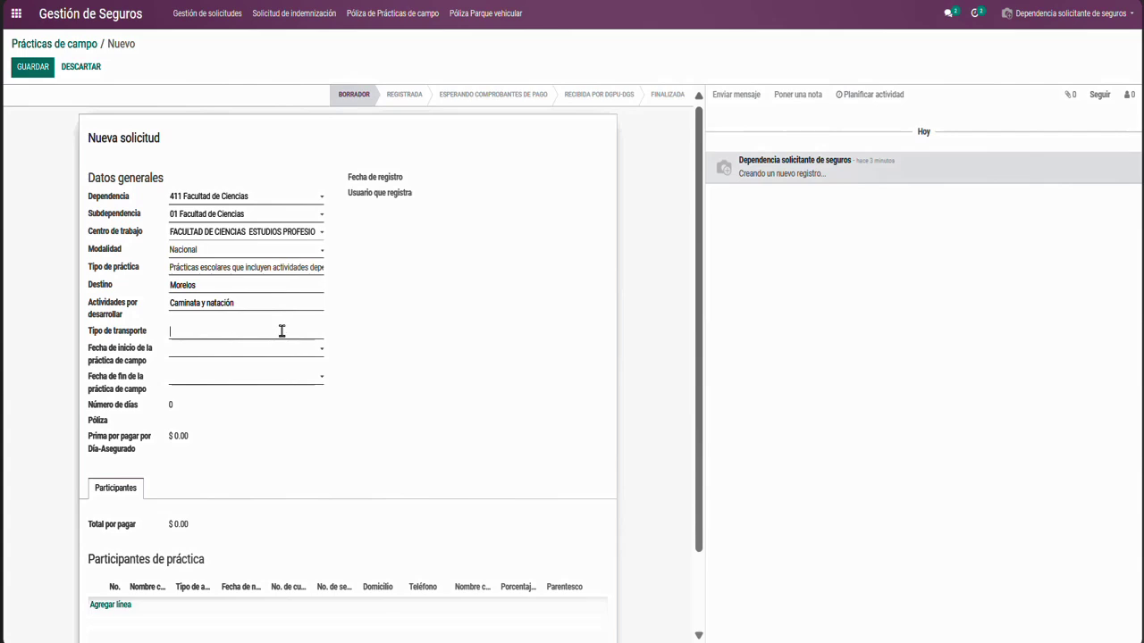
Enter Autobús as the transport type
click(282, 331)
text(Autobús)
click(259, 354)
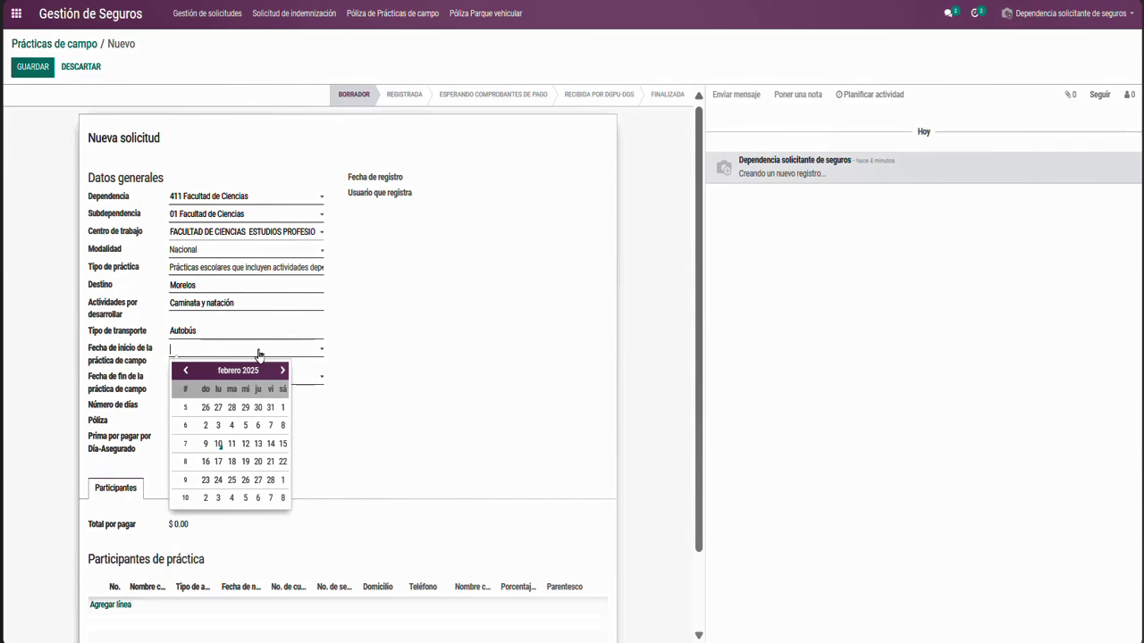
Set the start date to 15/02/2025 after dismissing the three-business-day registration warning
click(260, 444)
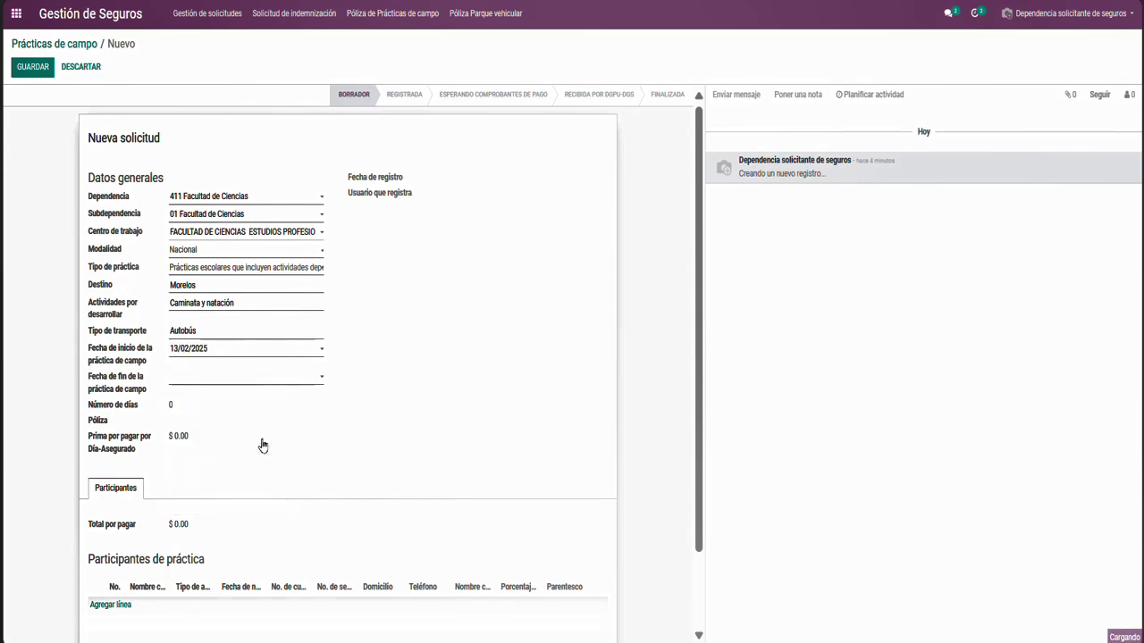
click(241, 356)
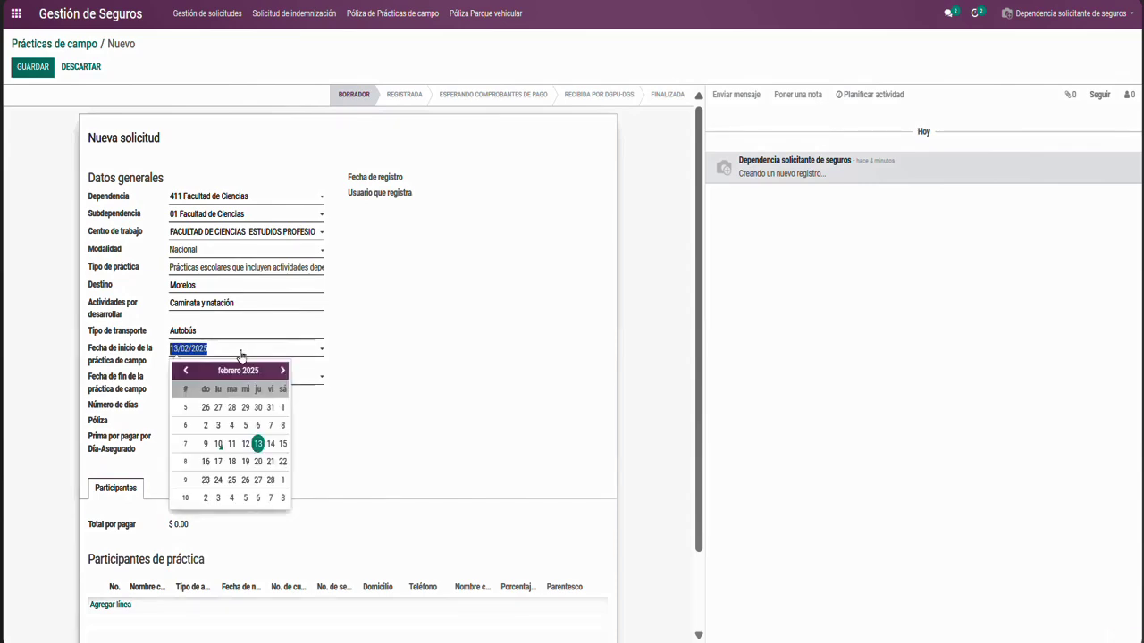
click(234, 445)
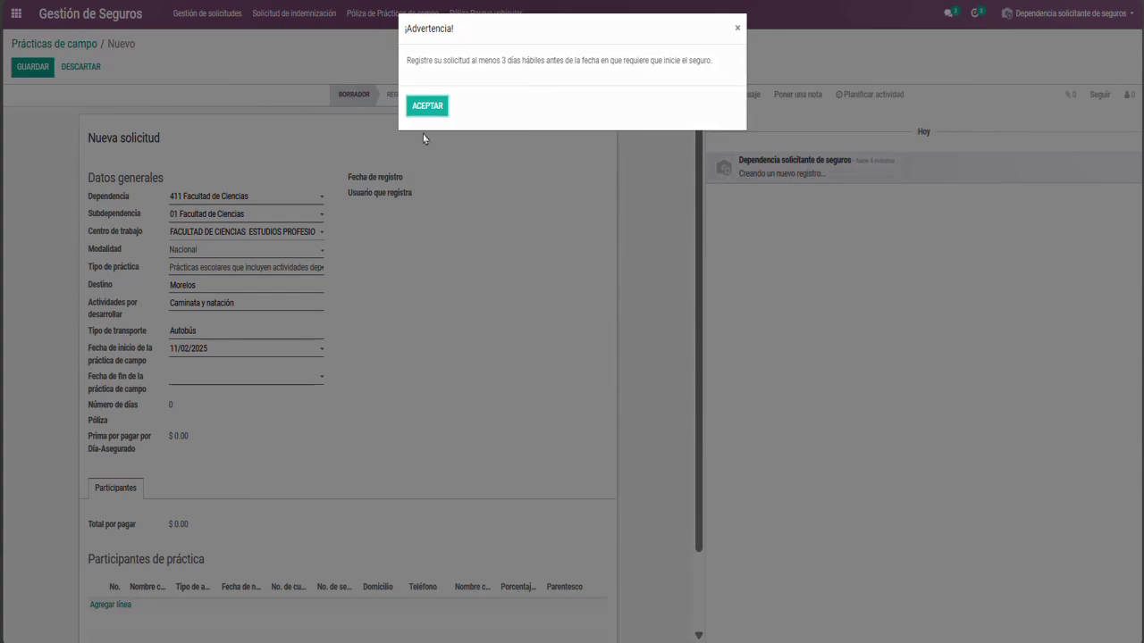
click(426, 108)
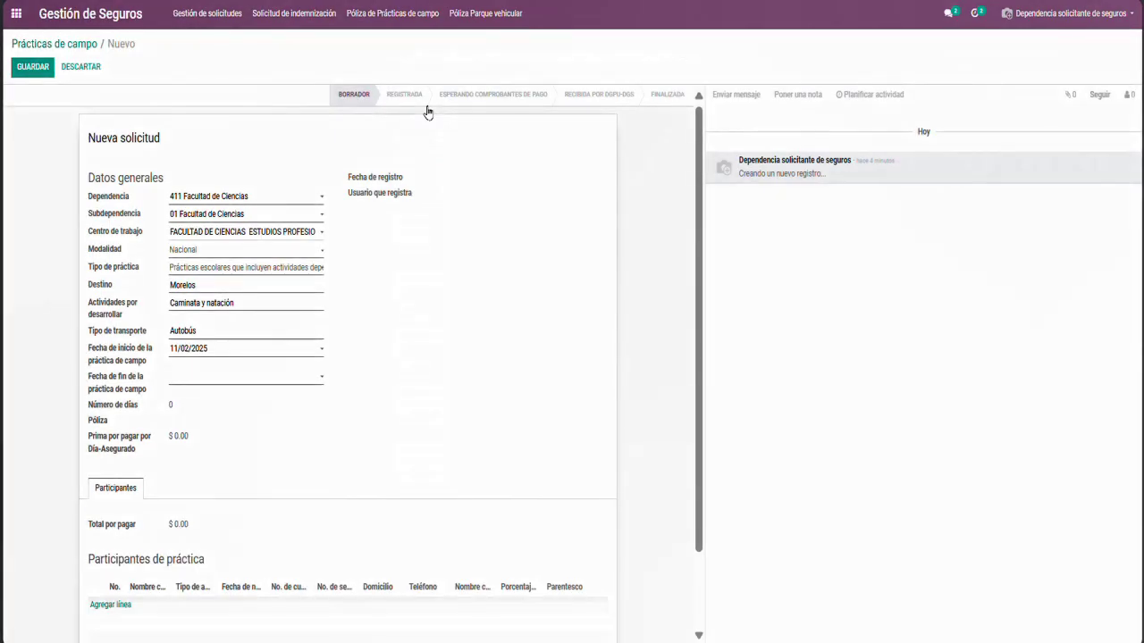
click(216, 354)
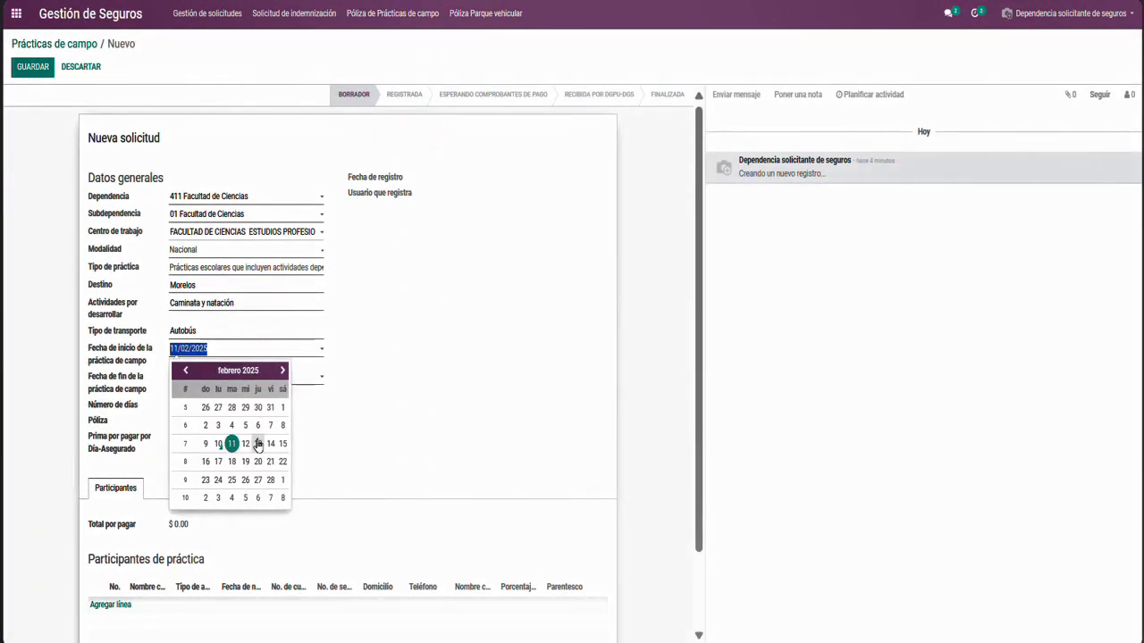
click(282, 445)
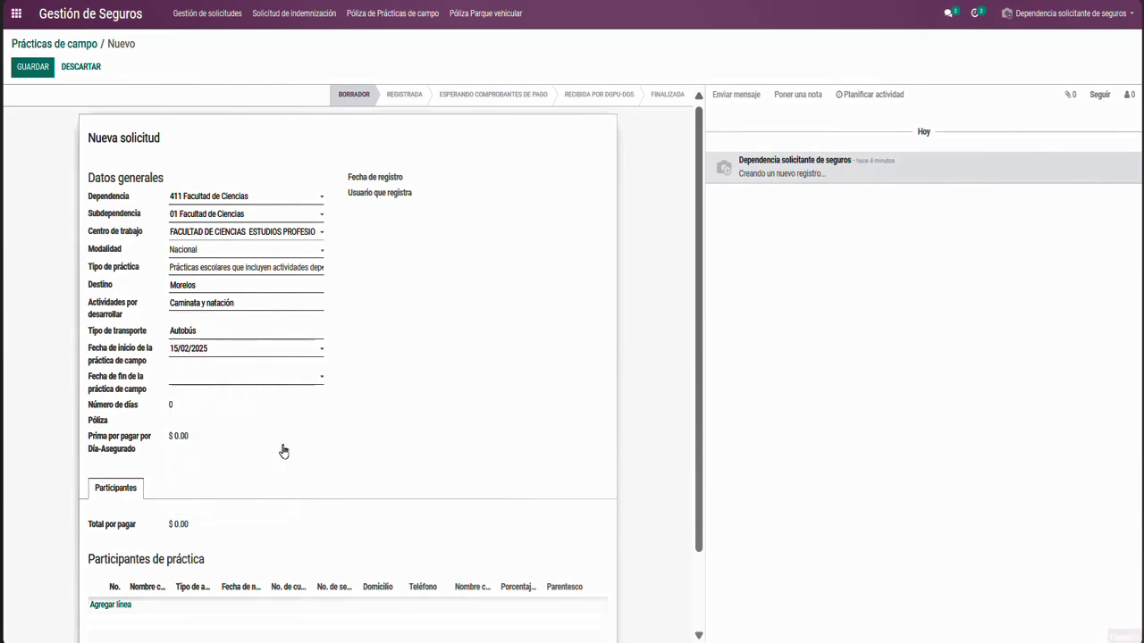
click(228, 384)
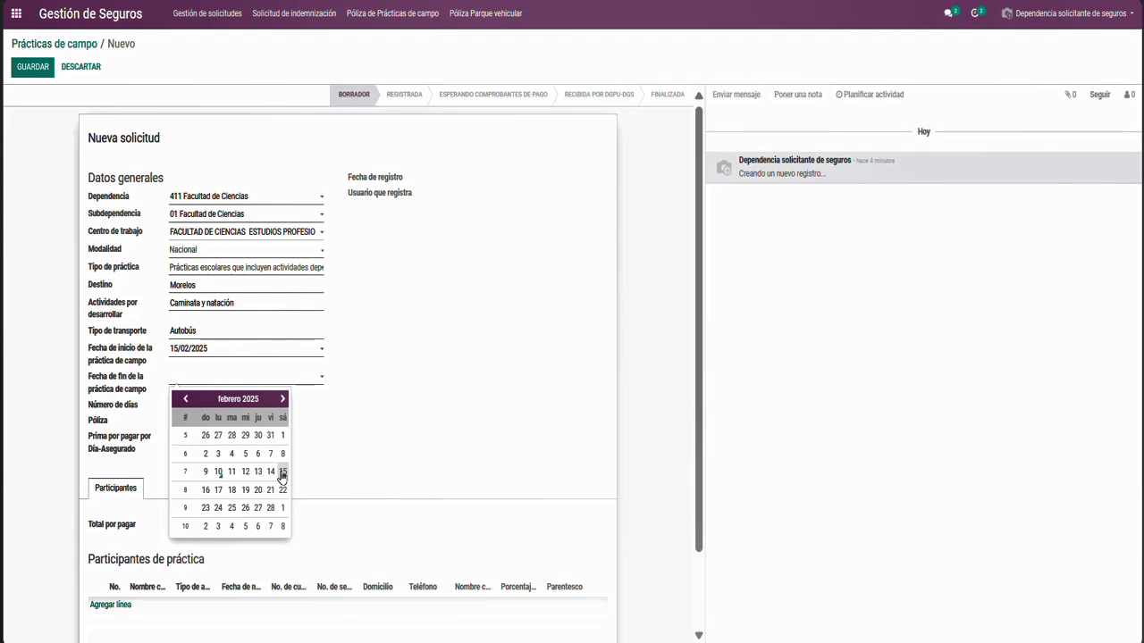
Set the end date to 15/02/2025 and scroll down to the Participantes de práctica table
click(283, 473)
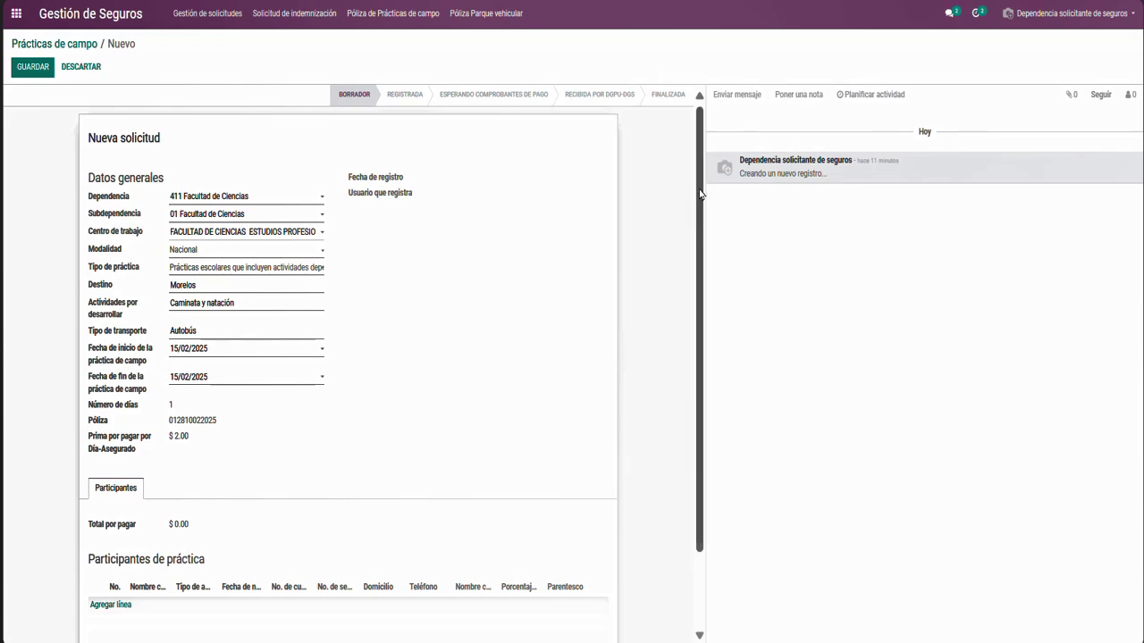
drag(700, 194, 686, 312)
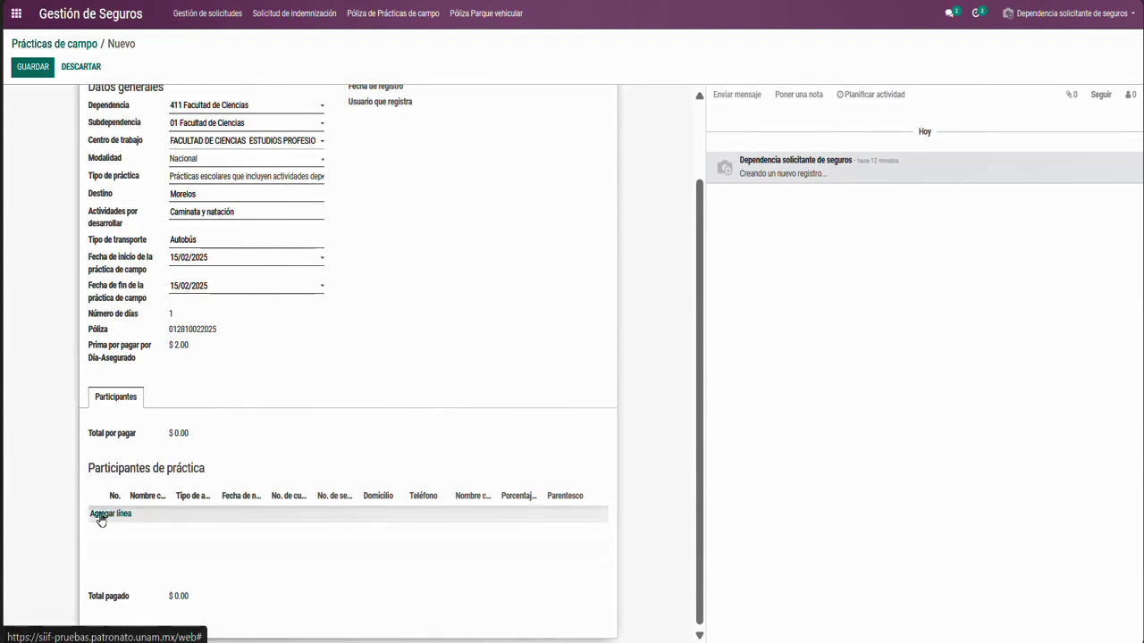
Add a participant of type Otro described as Profesor, entering the insured person's full name
click(101, 516)
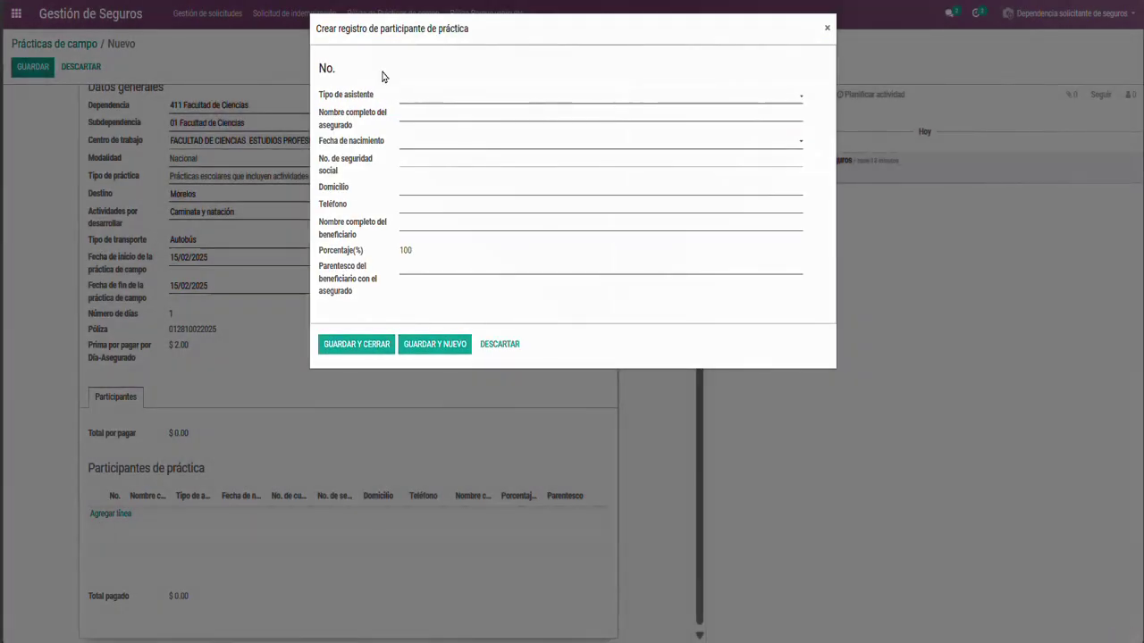
click(409, 99)
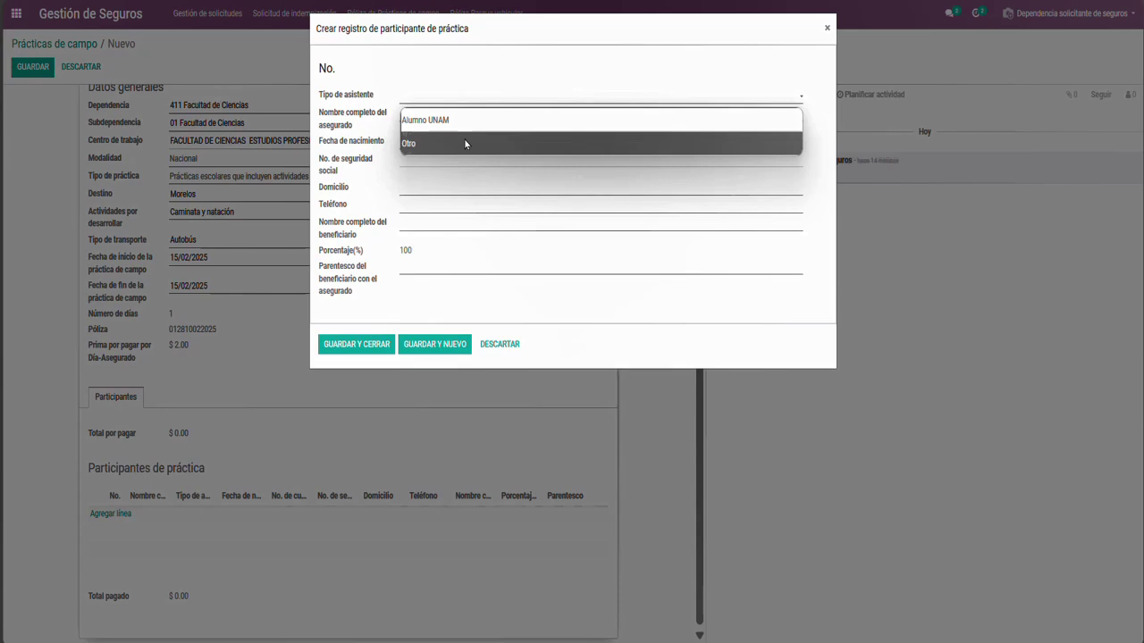
click(464, 142)
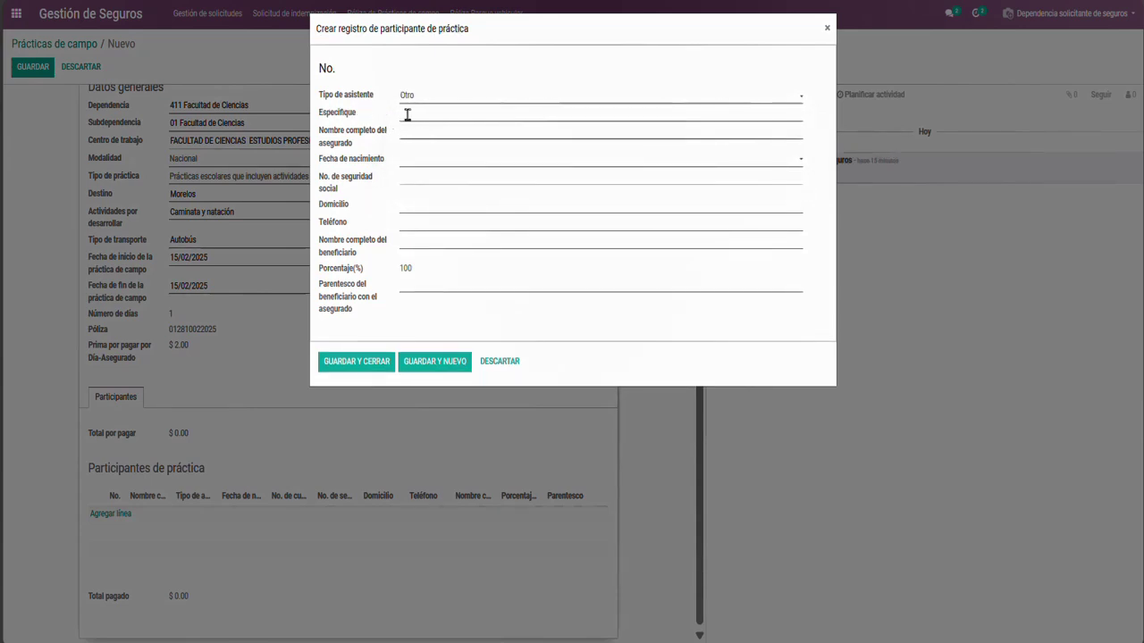
click(406, 114)
text(Profesor)
key(Tab)
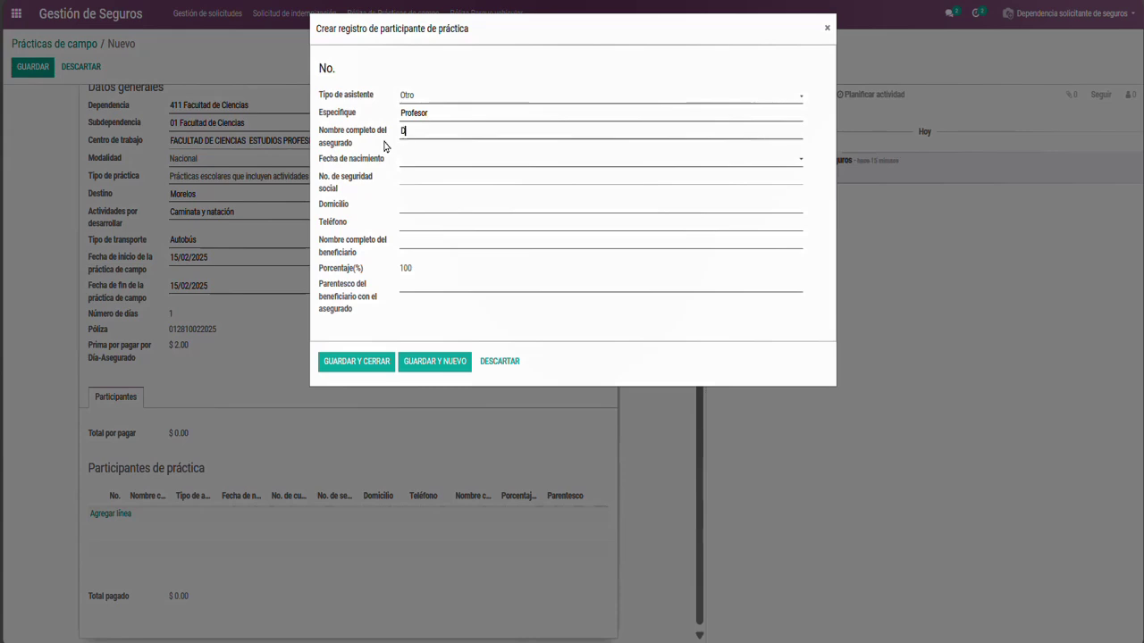
Set the participant's birth date to 09/05/2000
click(414, 163)
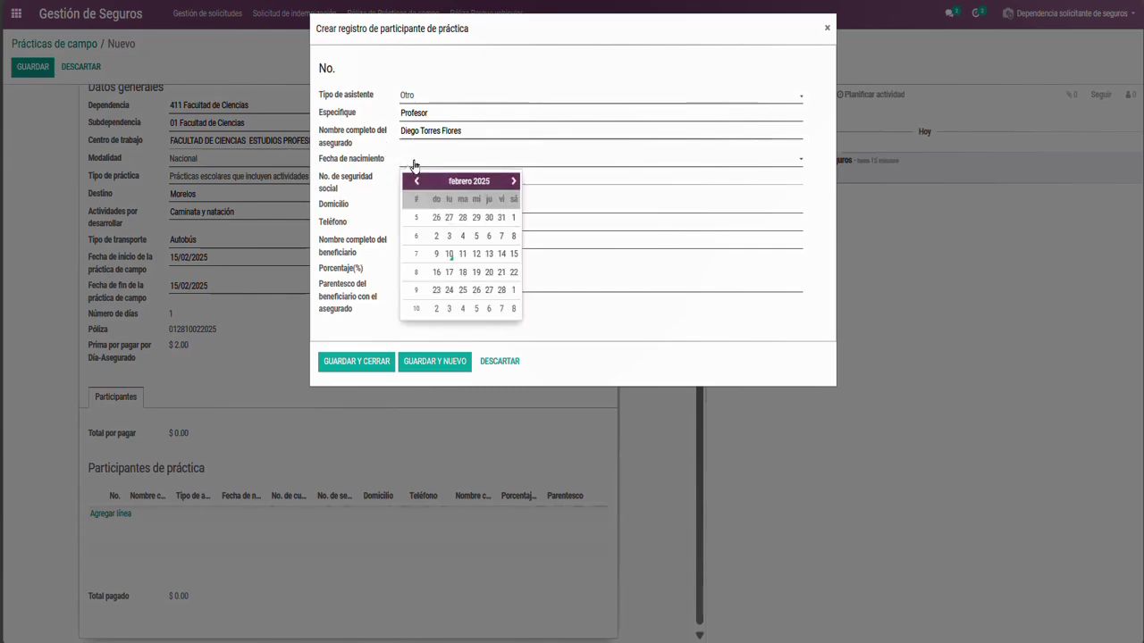
click(451, 182)
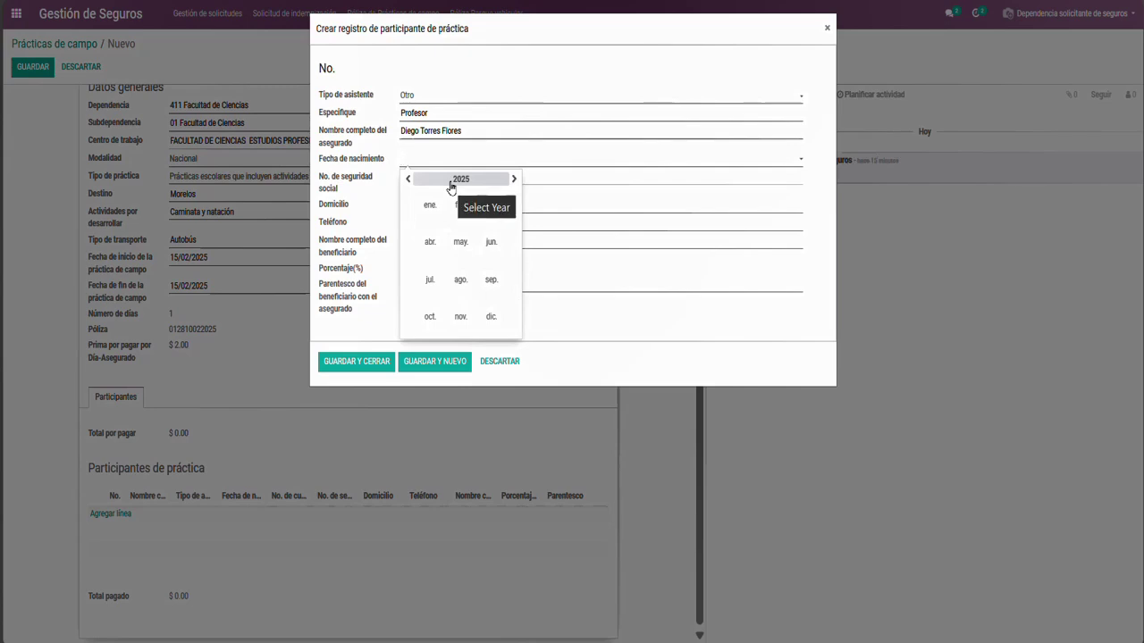
click(451, 182)
click(408, 180)
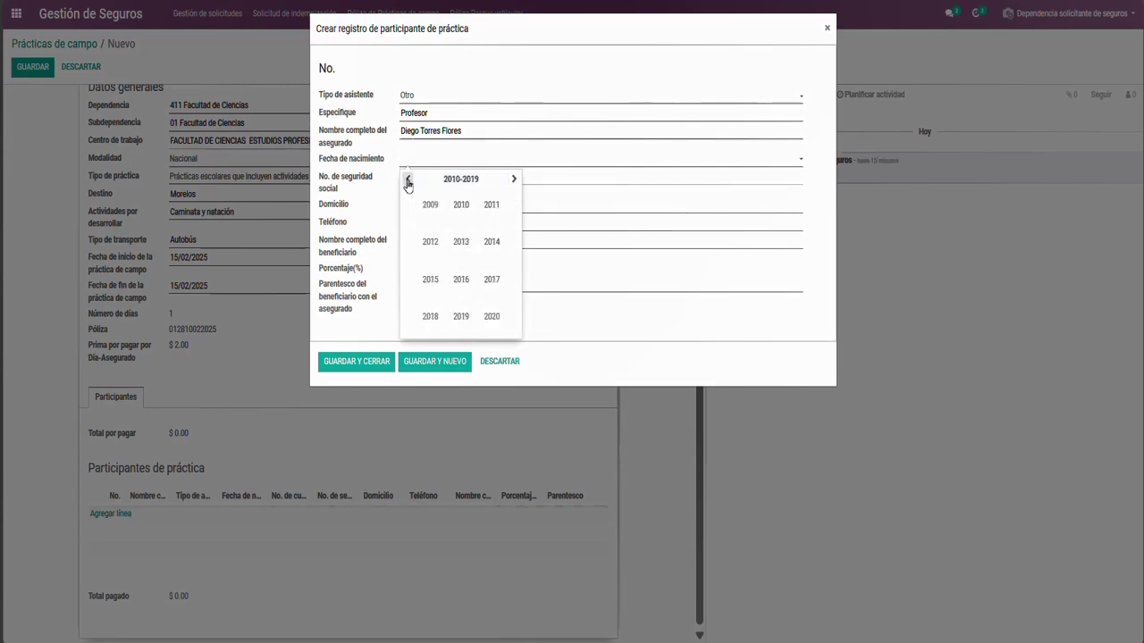
click(407, 180)
click(460, 211)
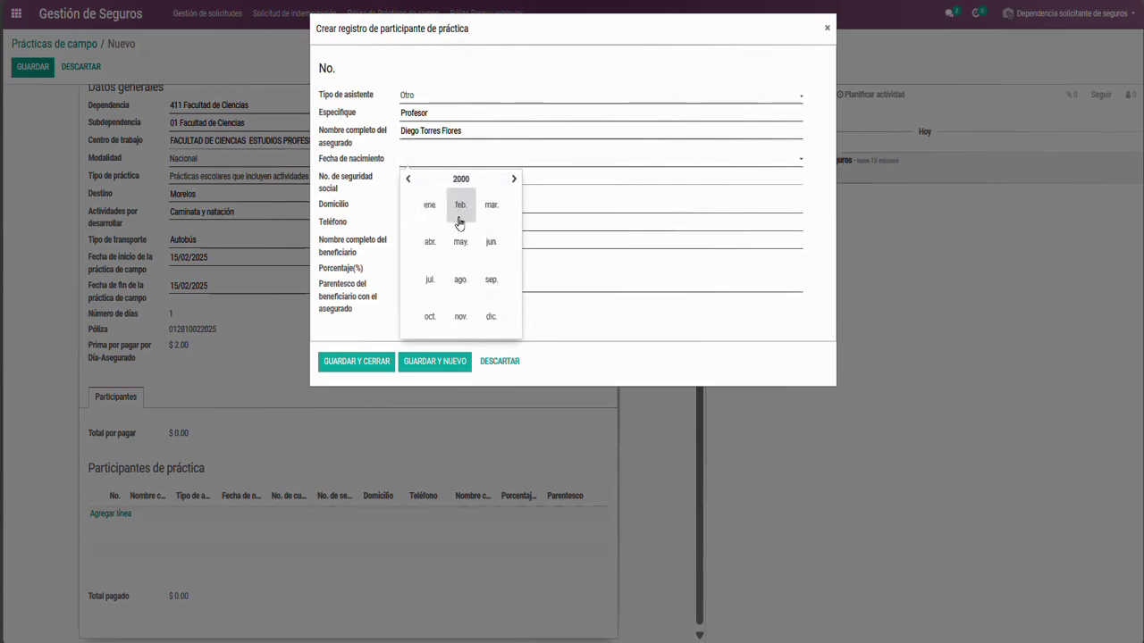
click(459, 242)
click(459, 243)
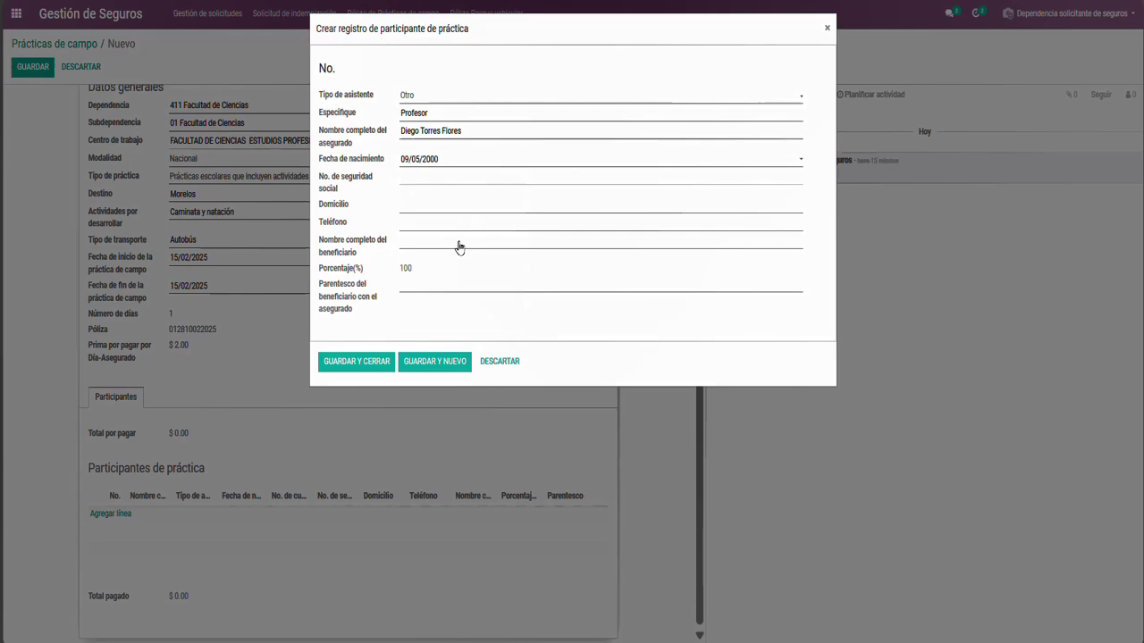
Fill in the participant's social security number, home address and phone number
click(385, 181)
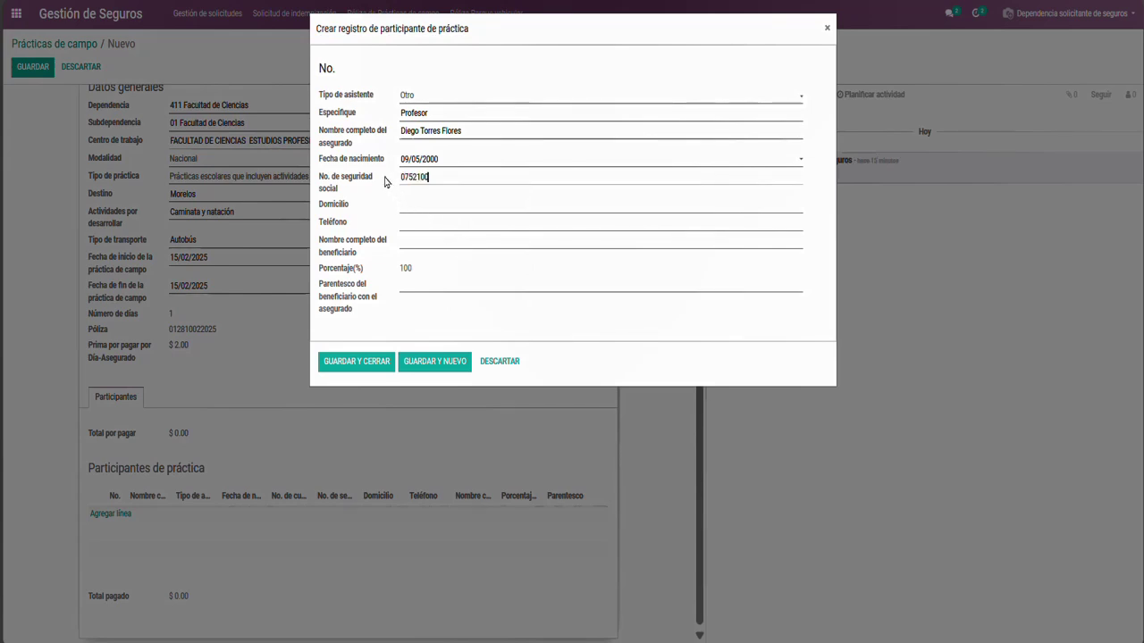
click(401, 206)
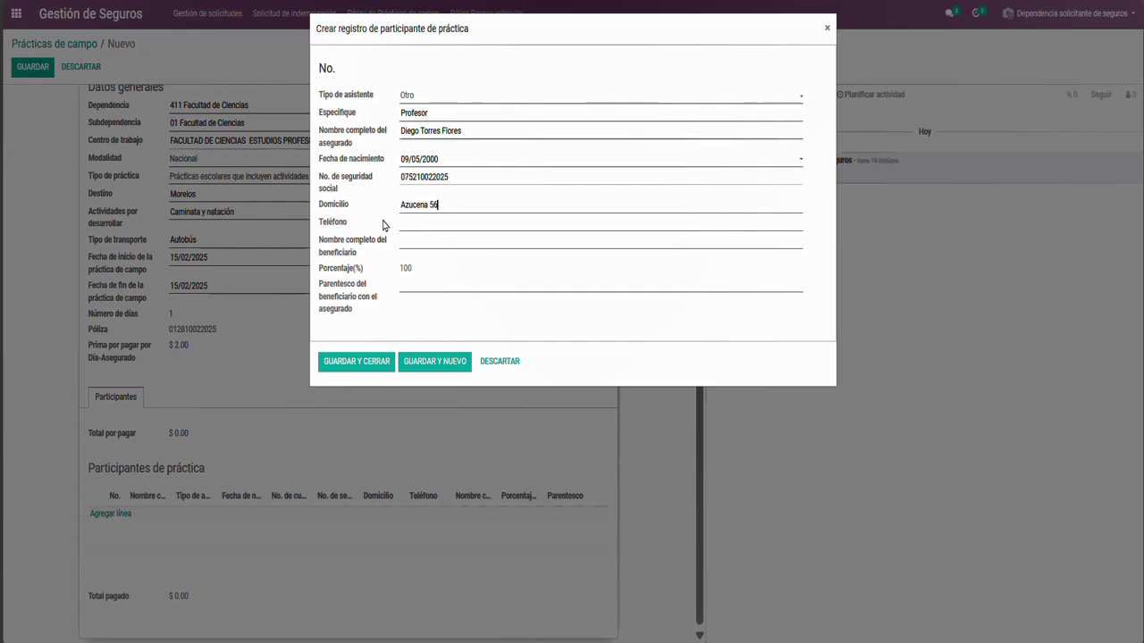
click(402, 225)
text(5555555555 Ext. 01)
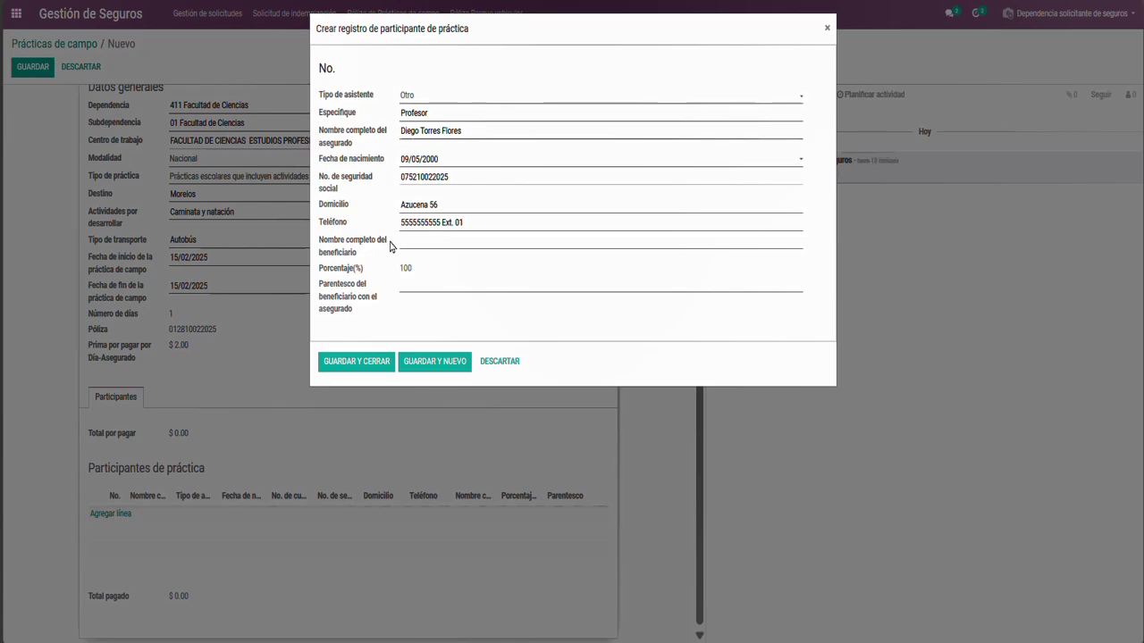
Enter the beneficiary's full name with relationship Padre and save the participant
key(Tab)
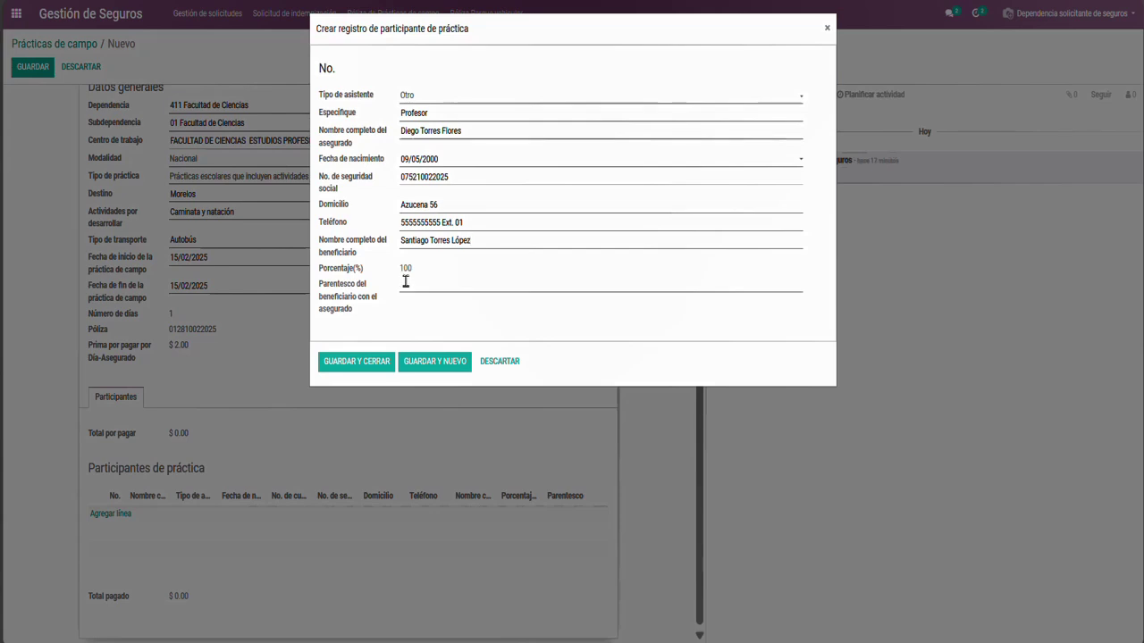
text(Padre)
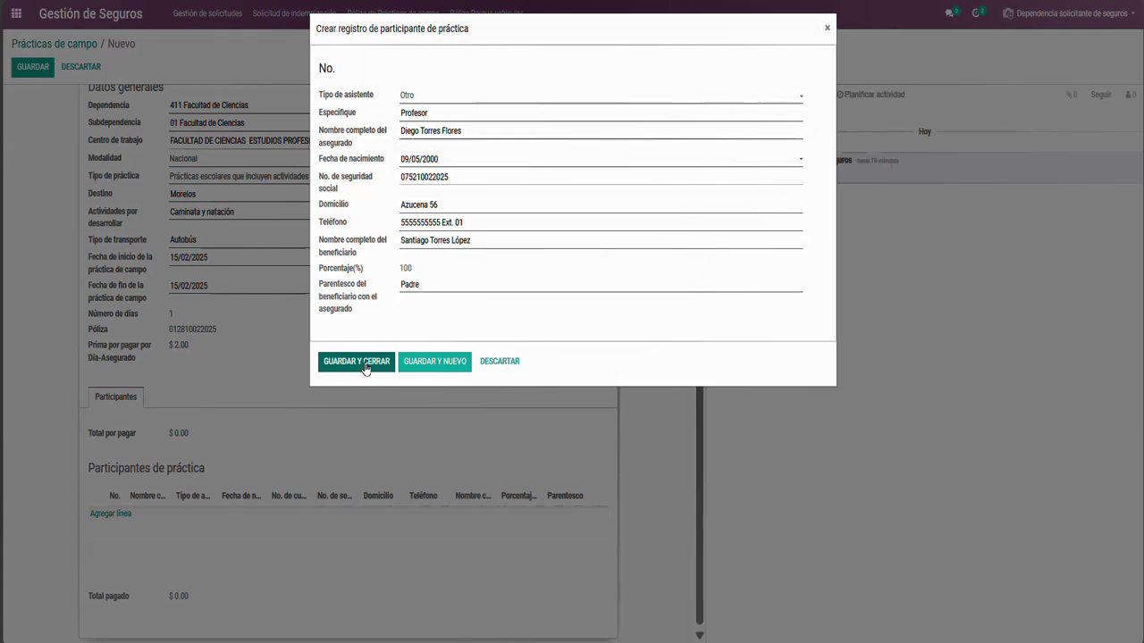
click(365, 366)
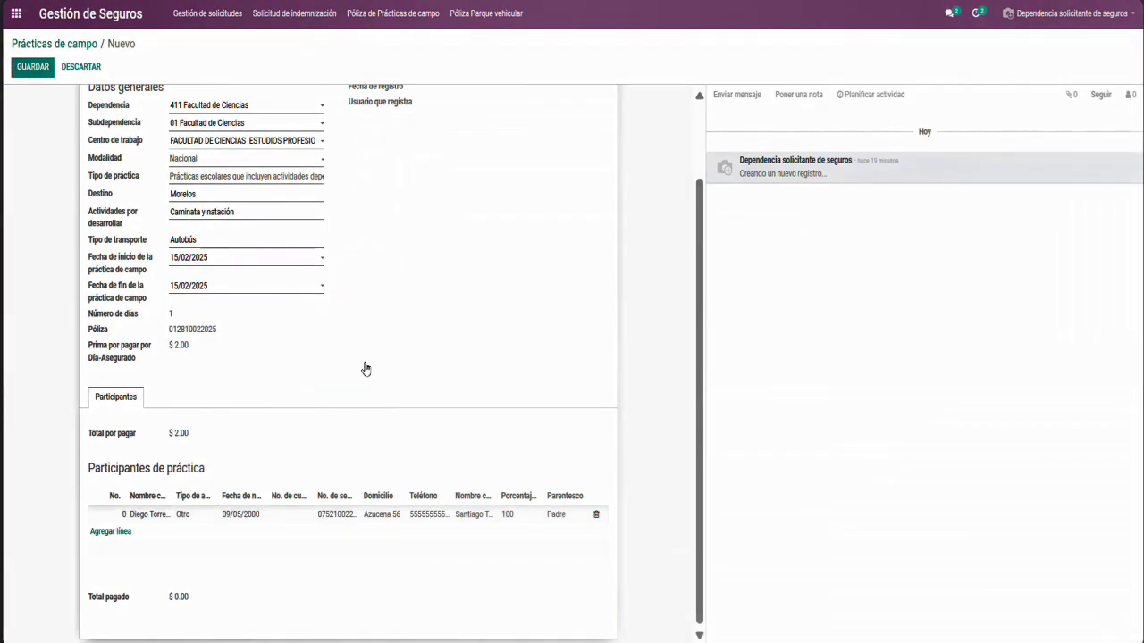
Add another participant of type Alumno UNAM and enter the student's full name
click(94, 536)
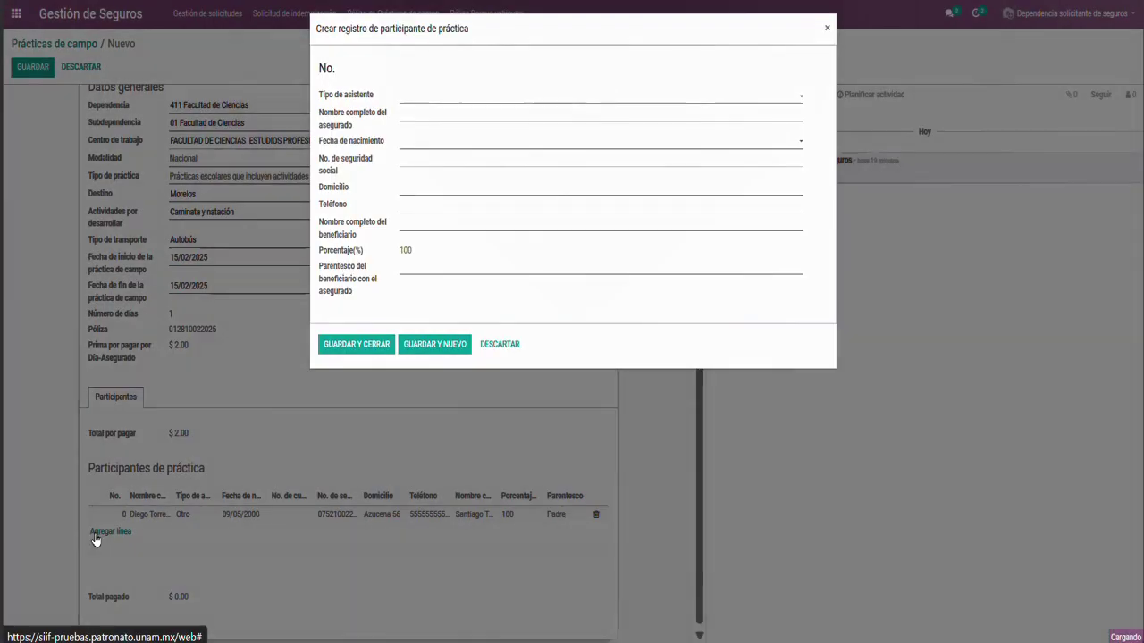
click(408, 96)
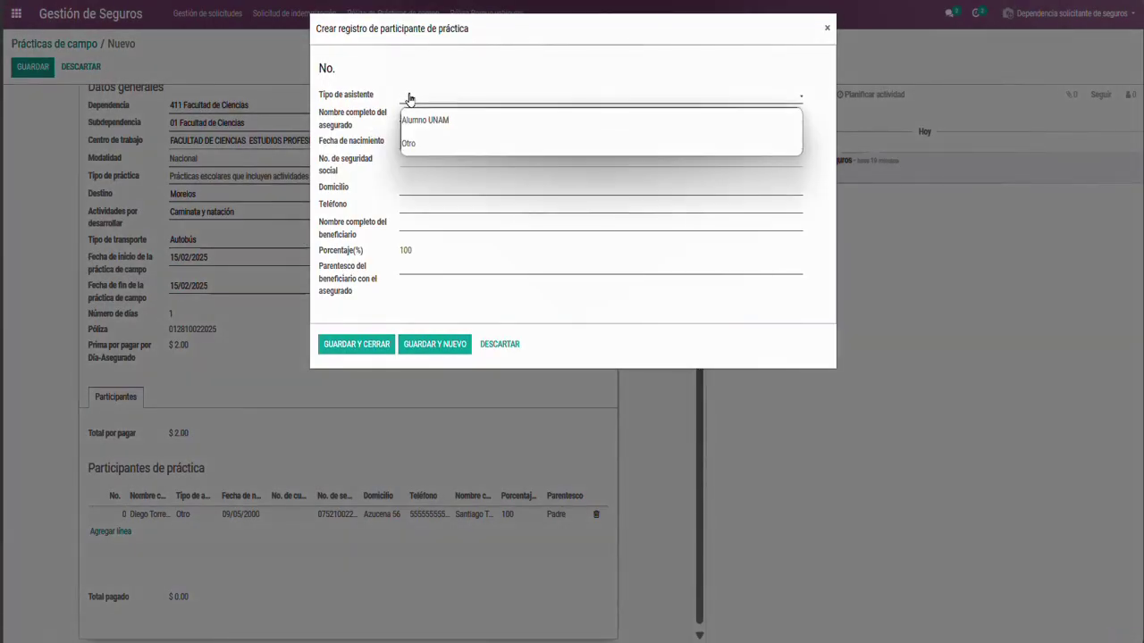
click(421, 120)
click(415, 113)
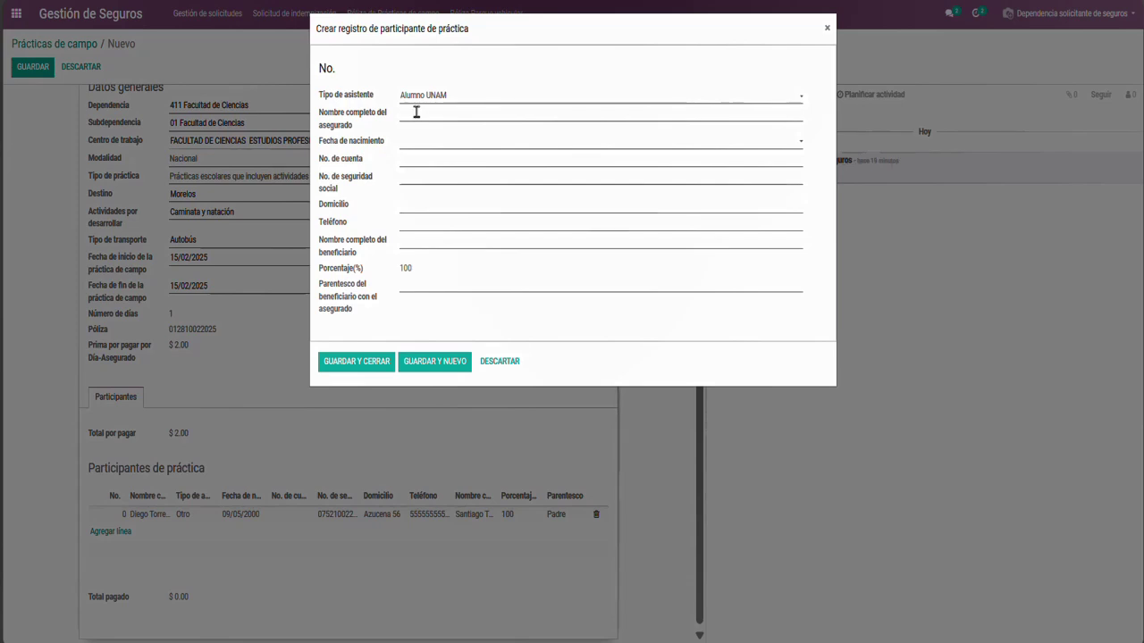
Set the student's birth date to 19/01/1999
click(439, 141)
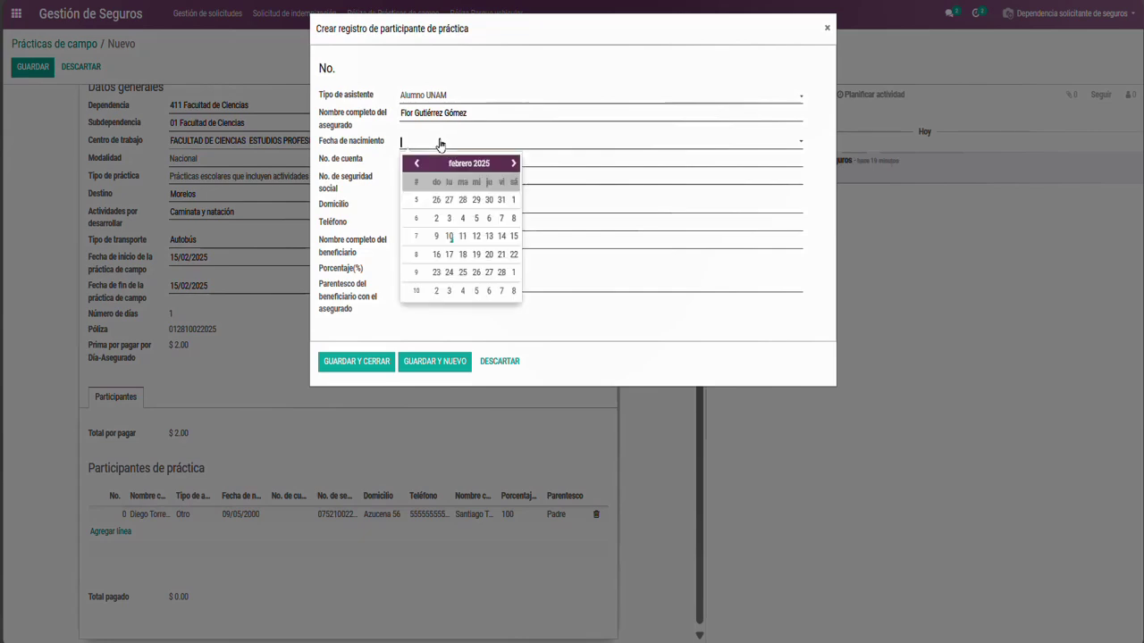
click(454, 164)
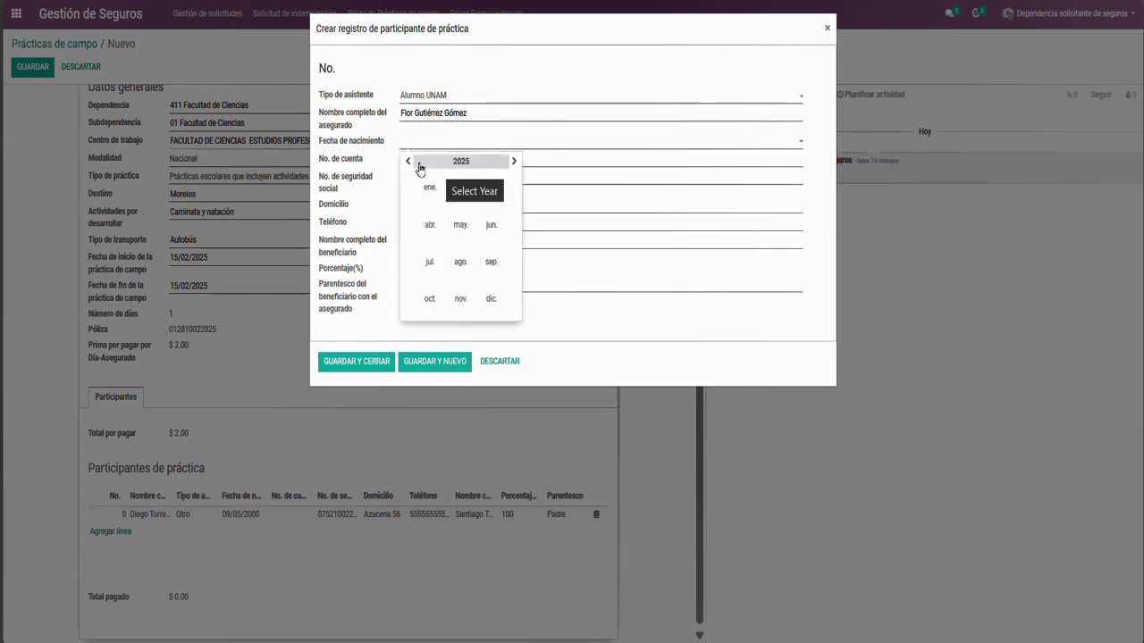
click(421, 166)
click(409, 166)
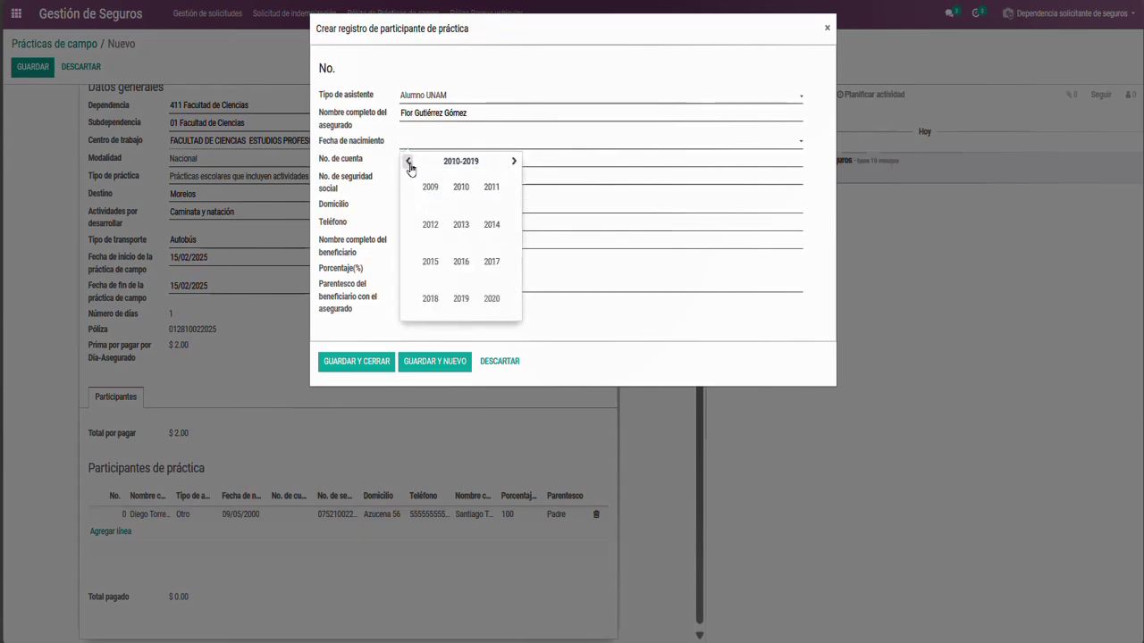
click(410, 167)
click(410, 167)
click(410, 168)
click(410, 167)
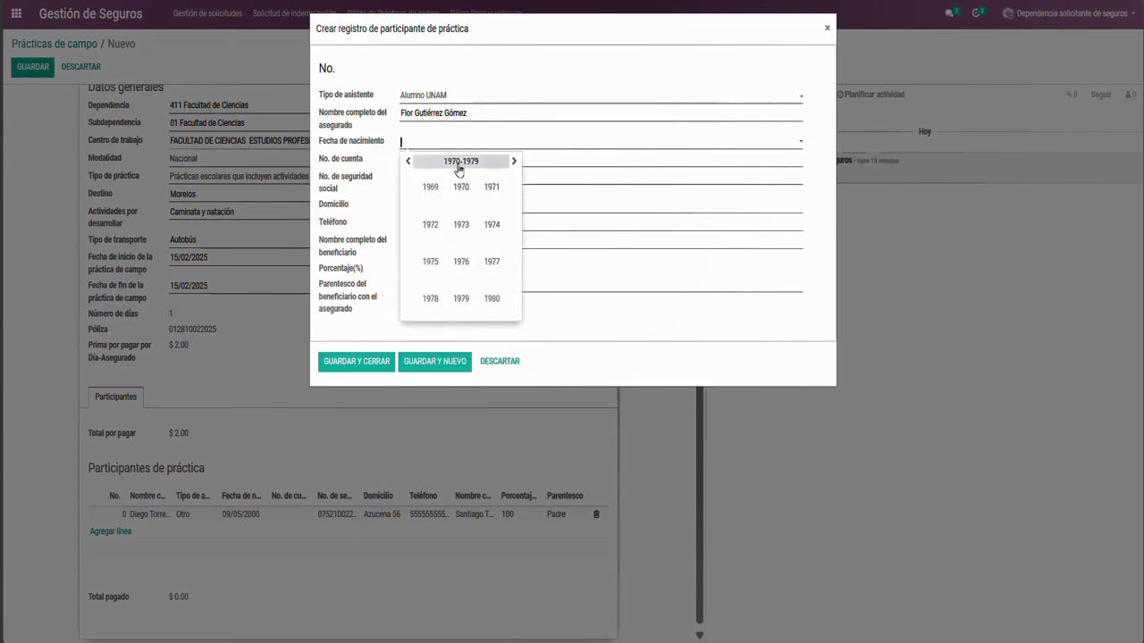
click(514, 163)
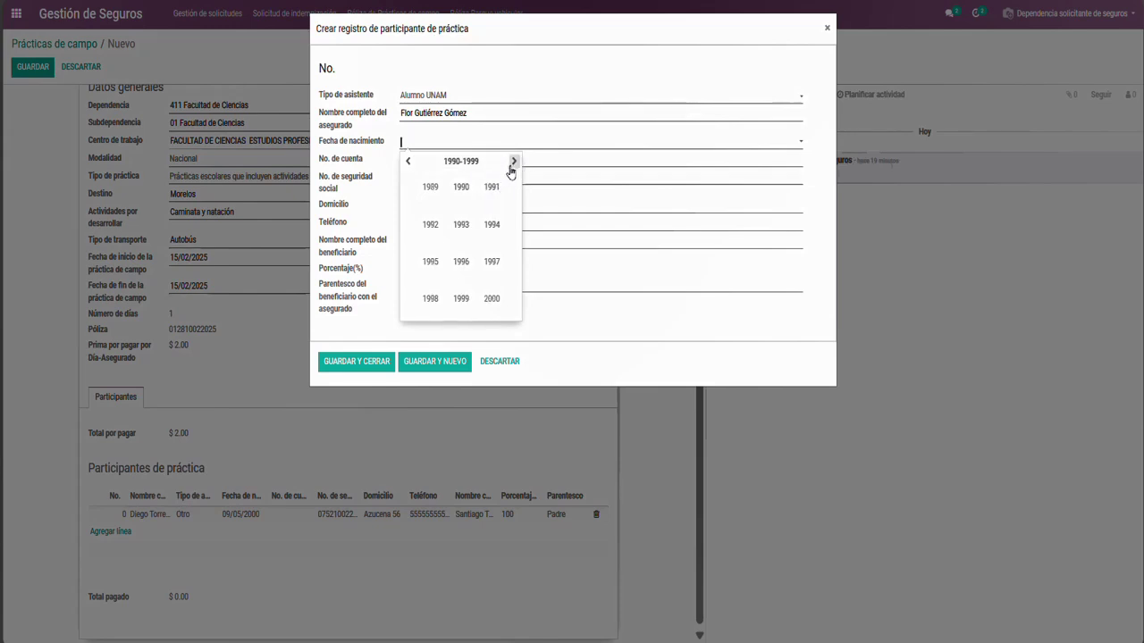
click(512, 168)
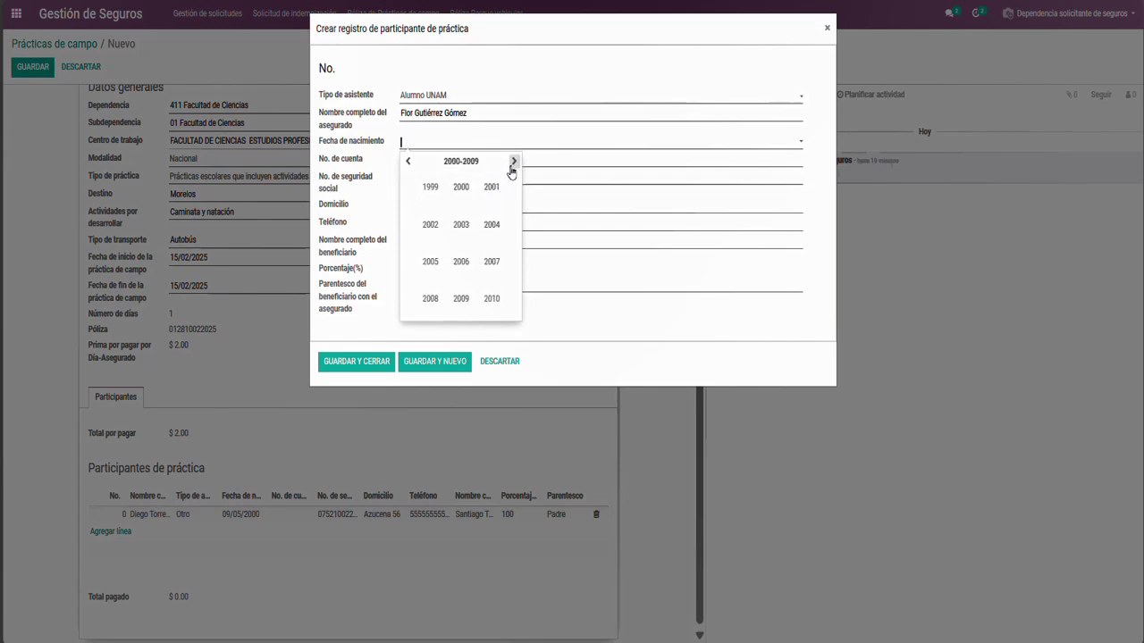
click(435, 192)
click(434, 188)
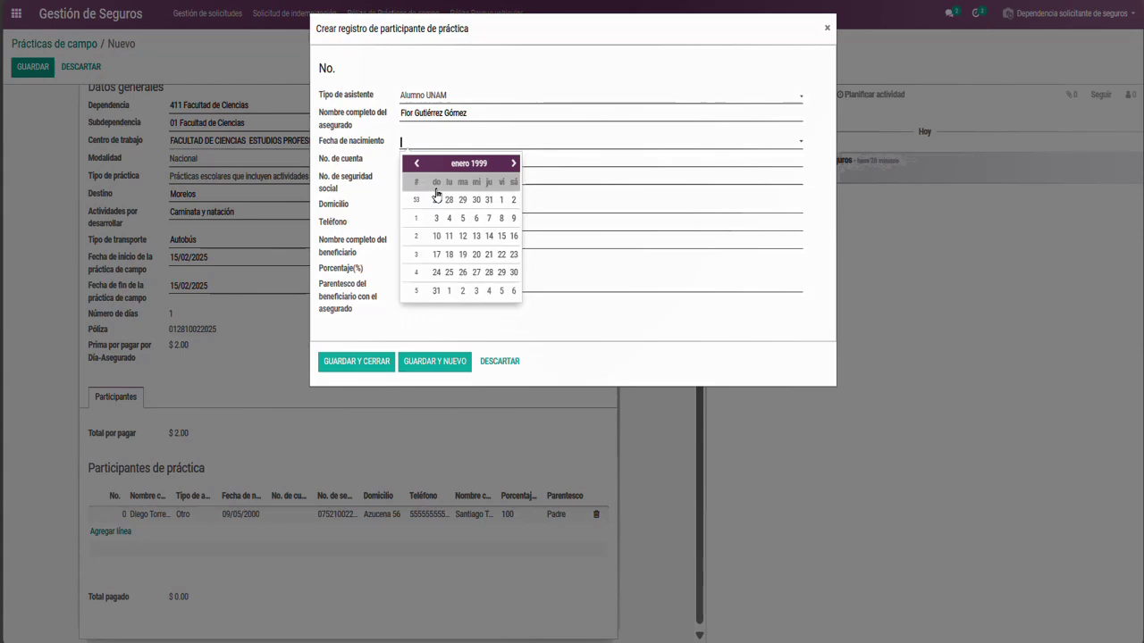
click(464, 254)
Fill in the student's account number, social security number, home address and phone
click(387, 166)
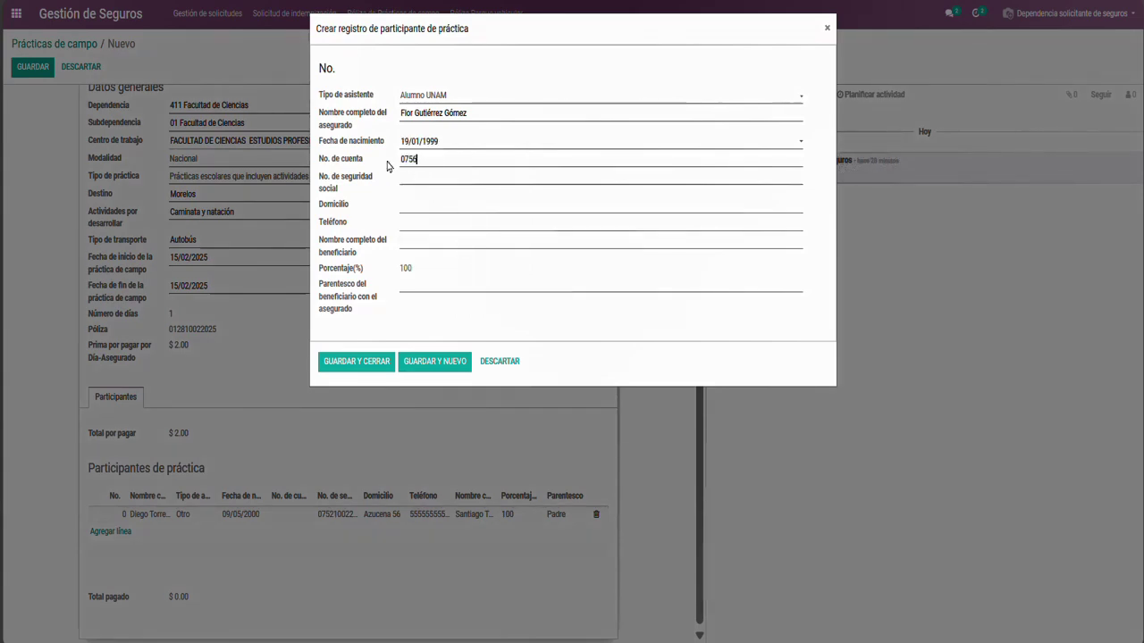
click(404, 175)
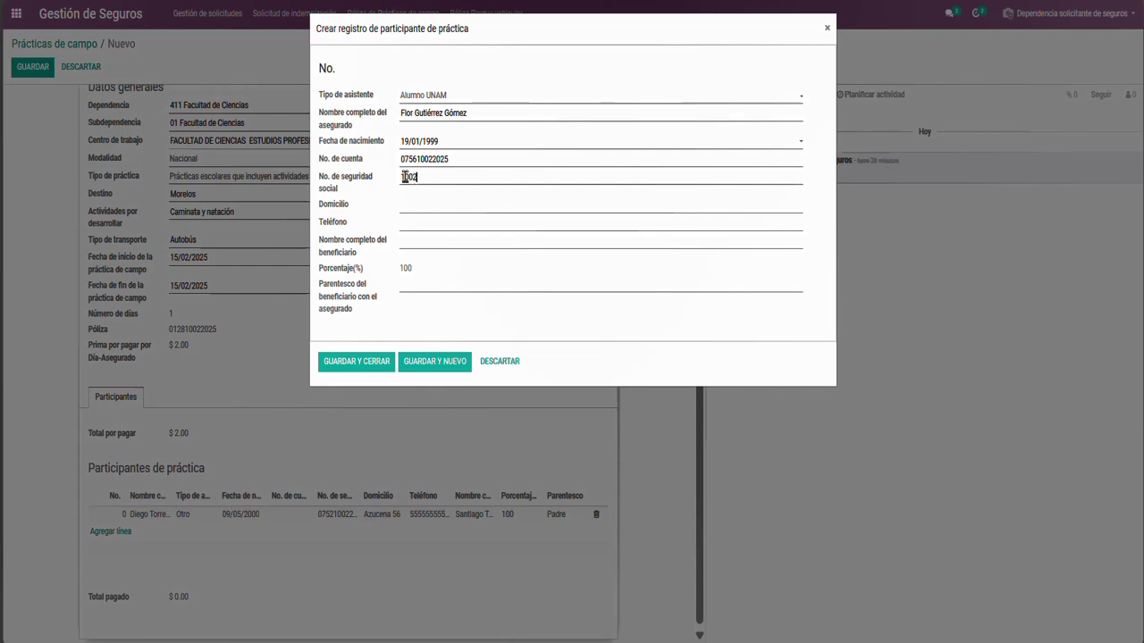
key(Tab)
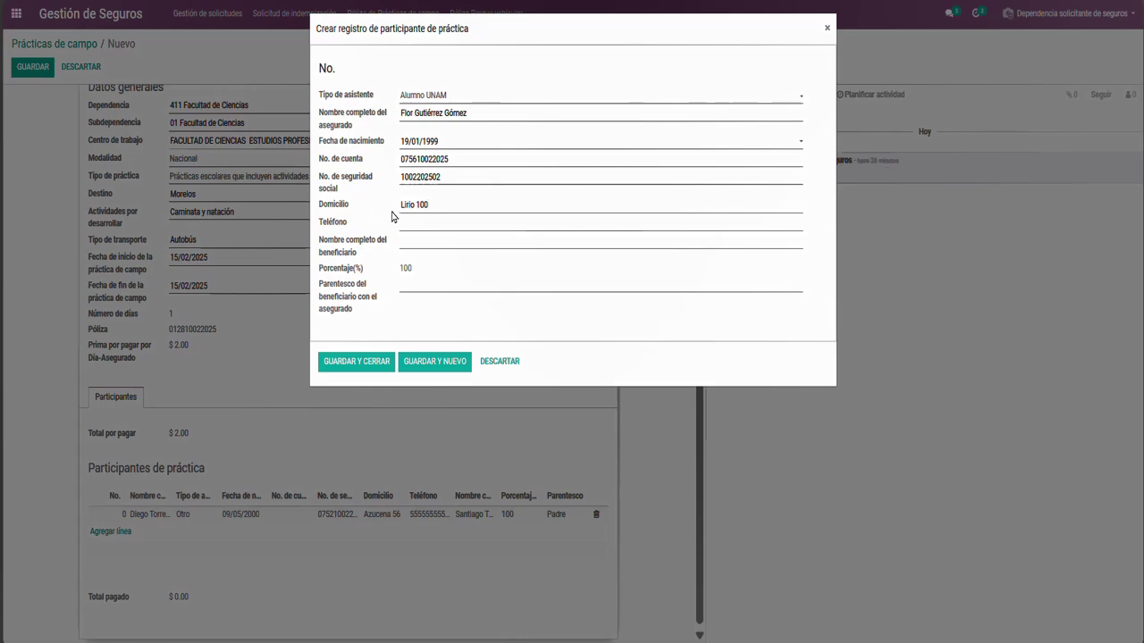
click(406, 222)
text(55)
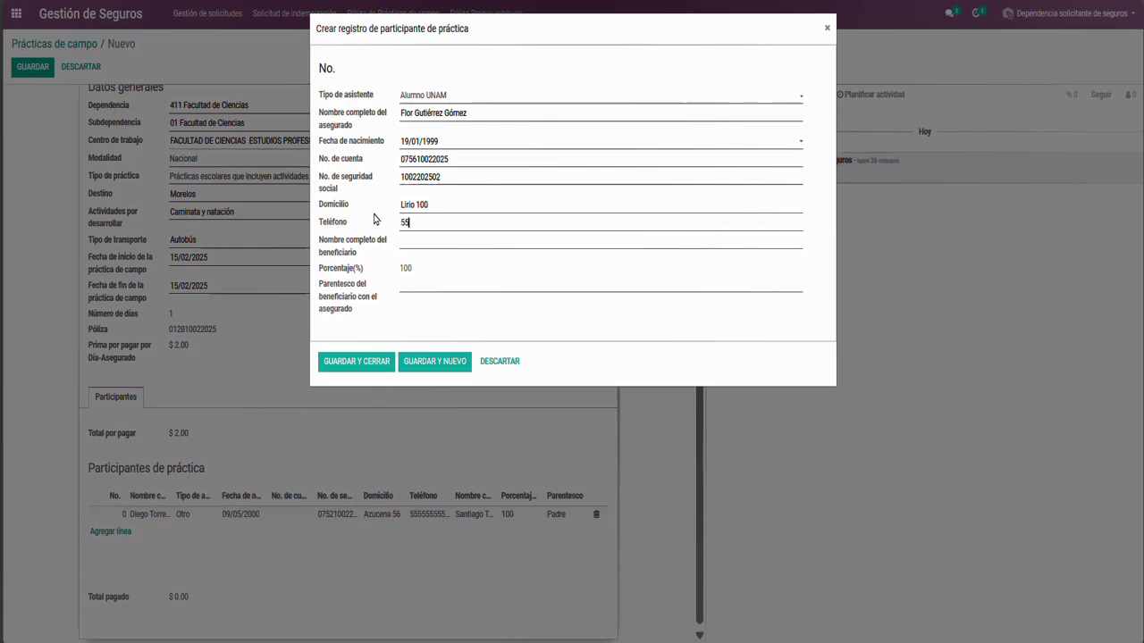
text(55555555)
Enter the beneficiary's full name with relationship Madre
click(406, 239)
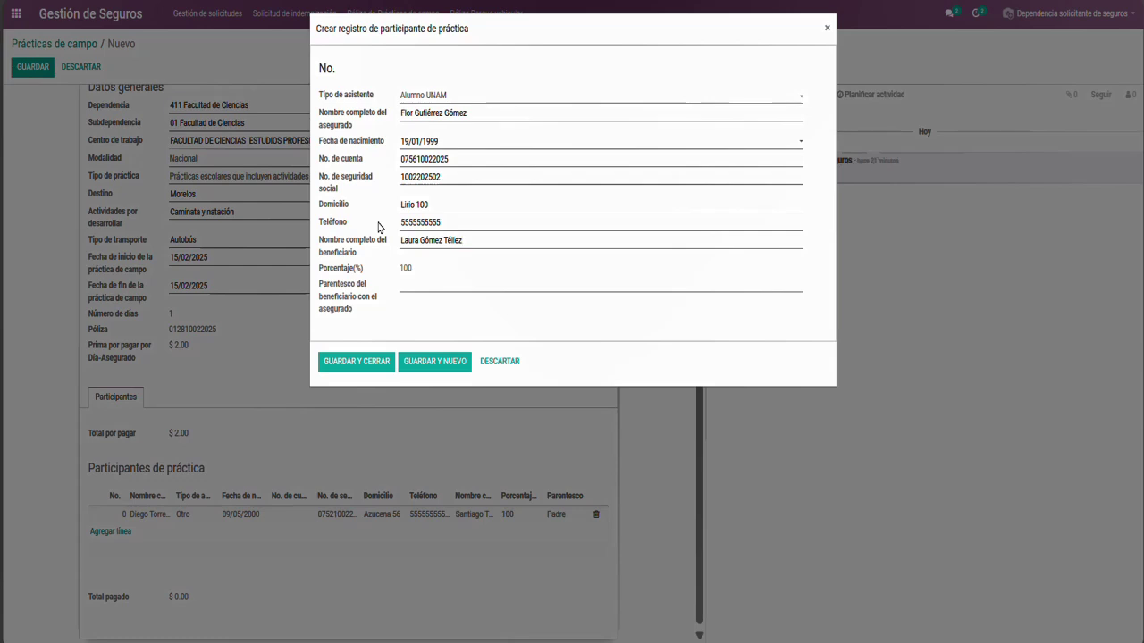
key(Tab)
text(Madre)
Save the participant and start a new Alumno UNAM participant with the student's full name
click(429, 361)
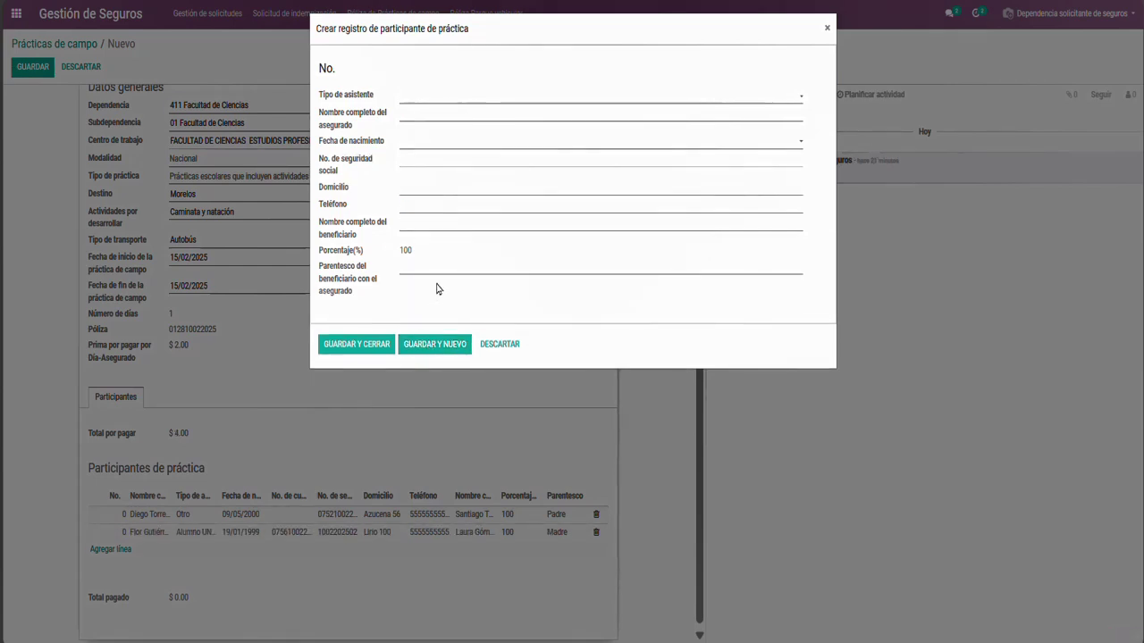
click(406, 97)
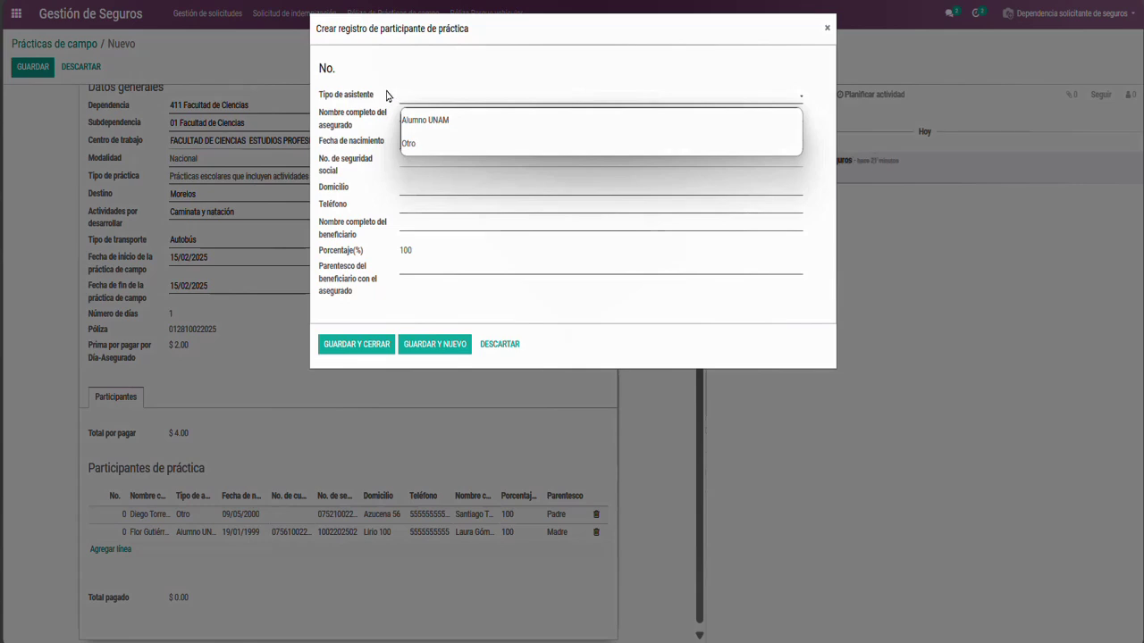
click(414, 121)
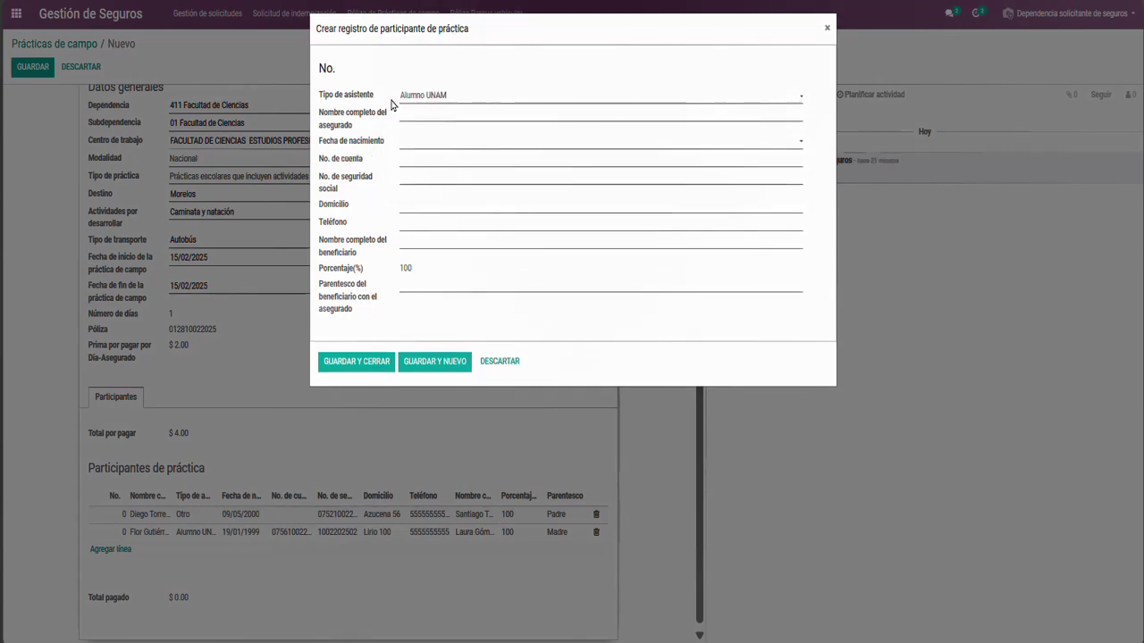
click(407, 114)
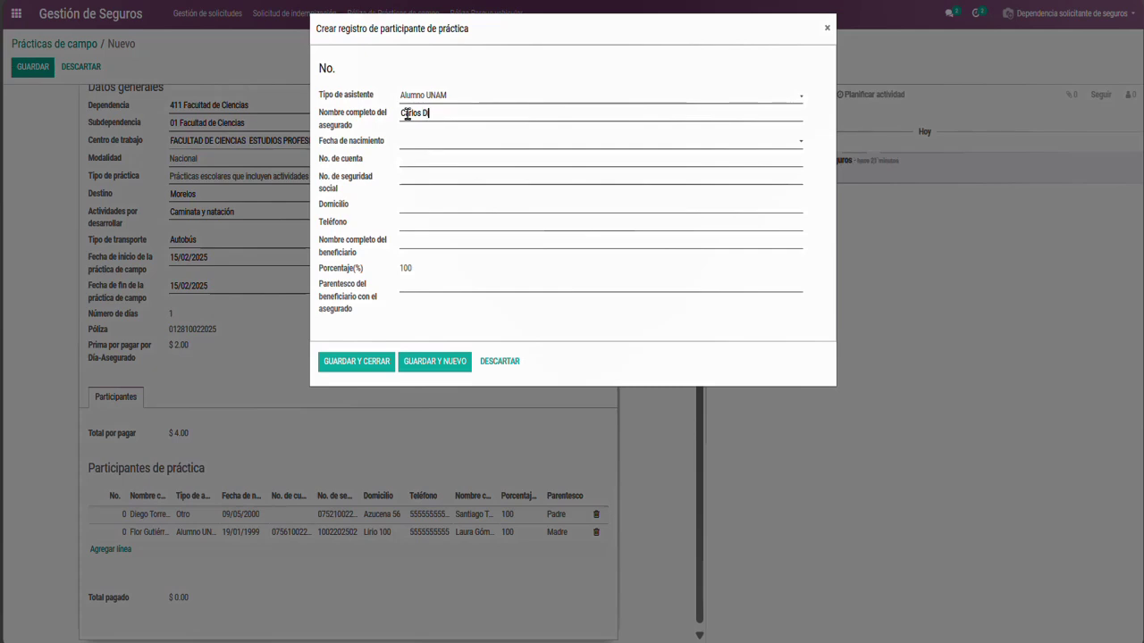
Set the new student's birth date to 09/05/2000
click(421, 143)
click(446, 162)
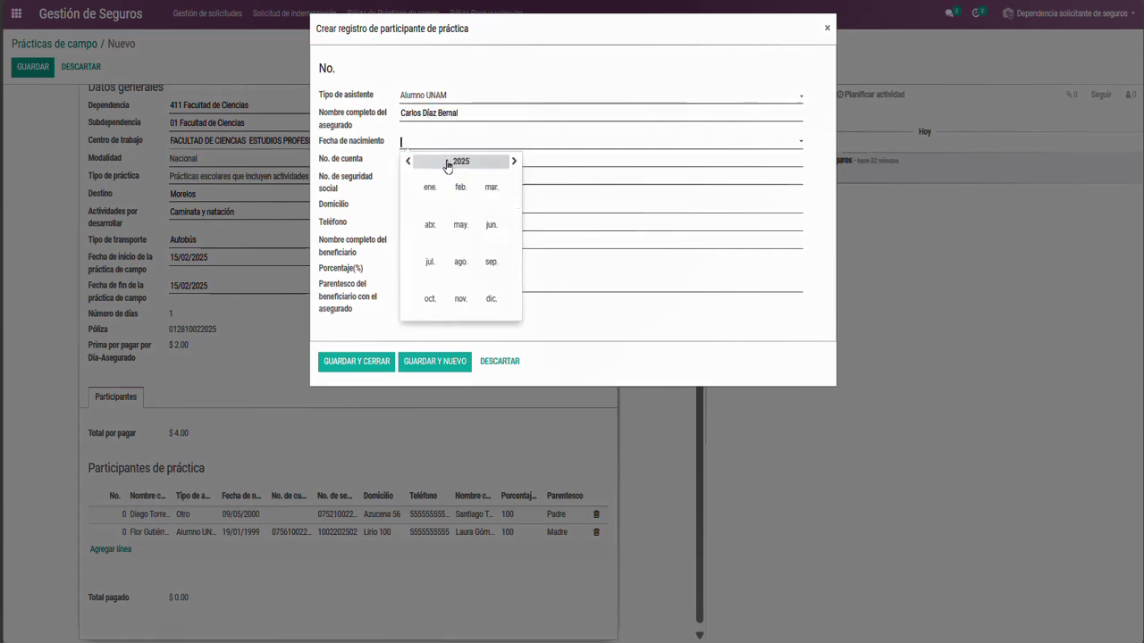
click(447, 162)
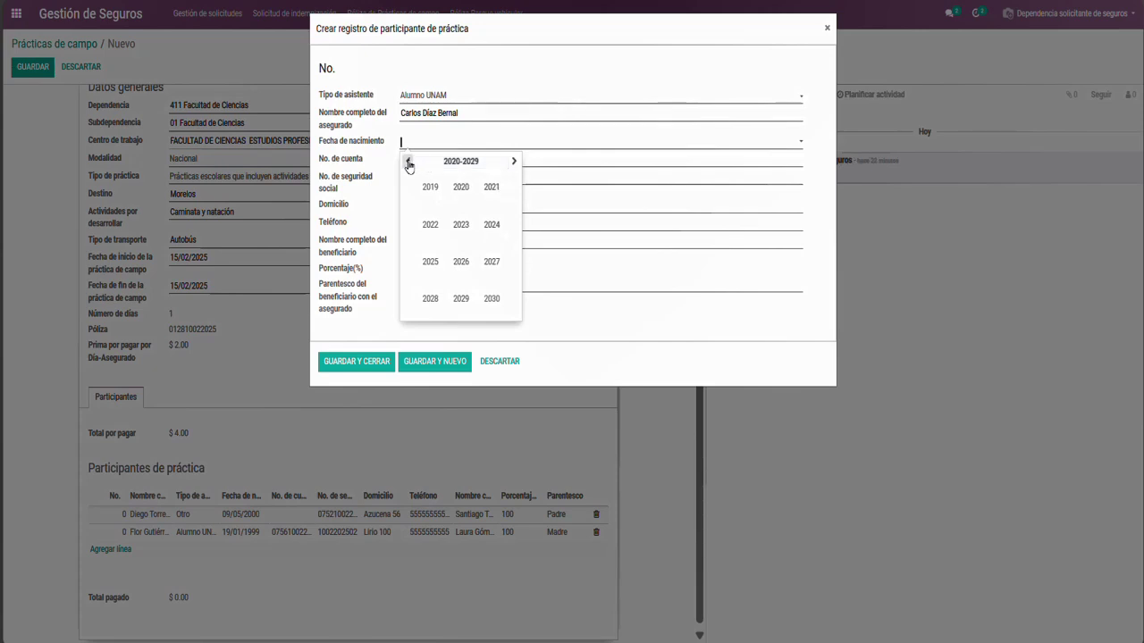
click(407, 162)
click(407, 163)
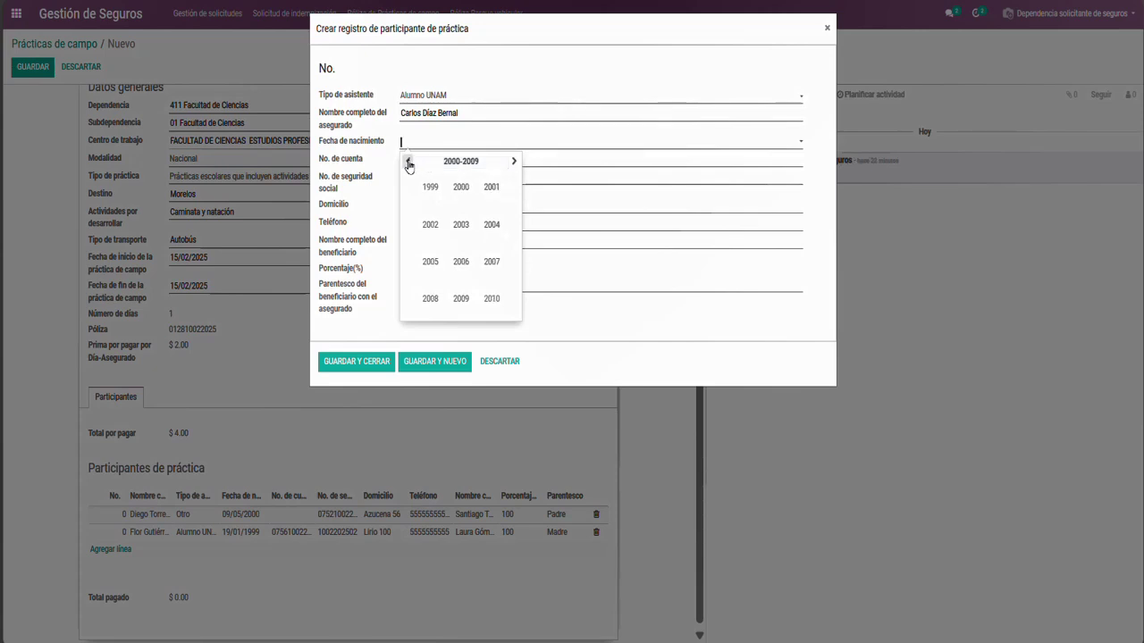
click(461, 188)
click(459, 225)
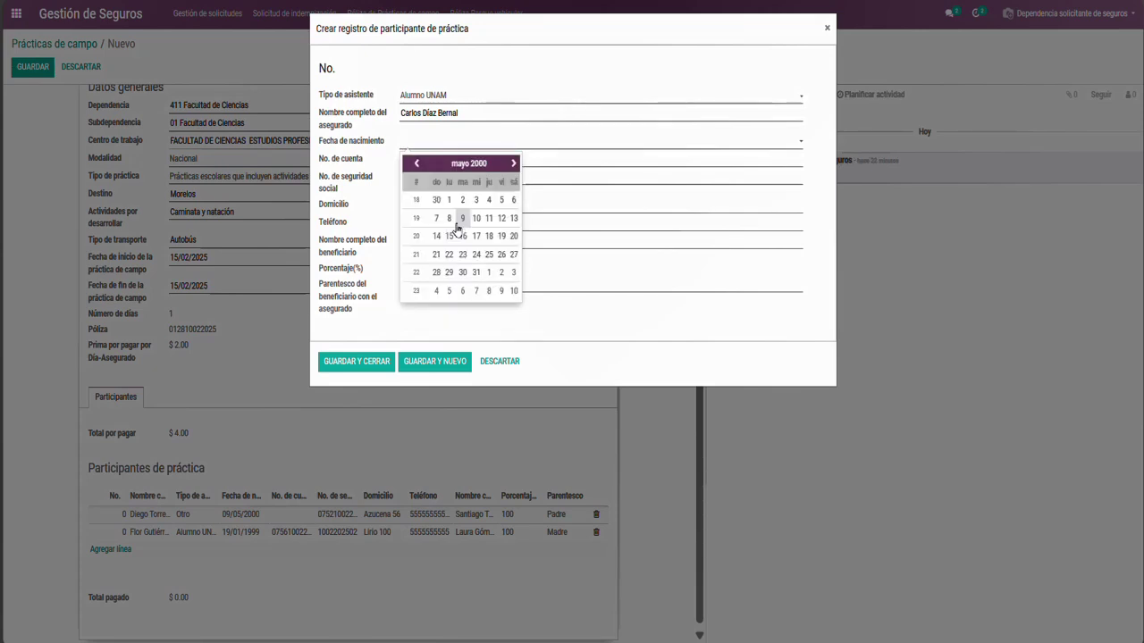
click(458, 222)
Fill in account number, social security number, address, phone and a beneficiary with relationship Padre
click(407, 159)
text(5)
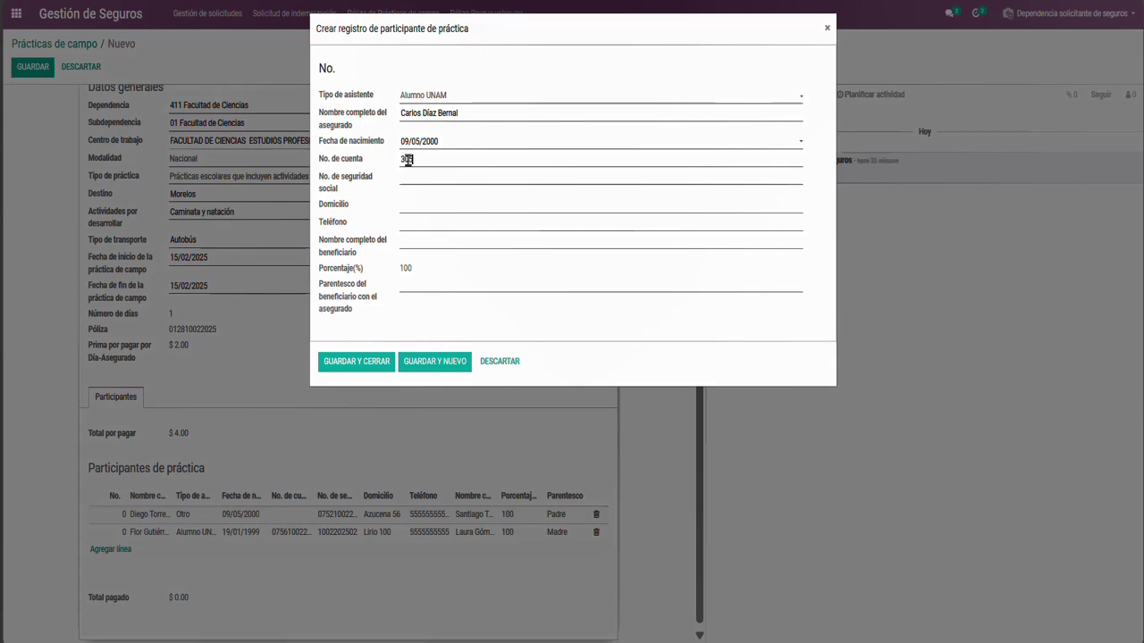
text(896145)
key(Tab)
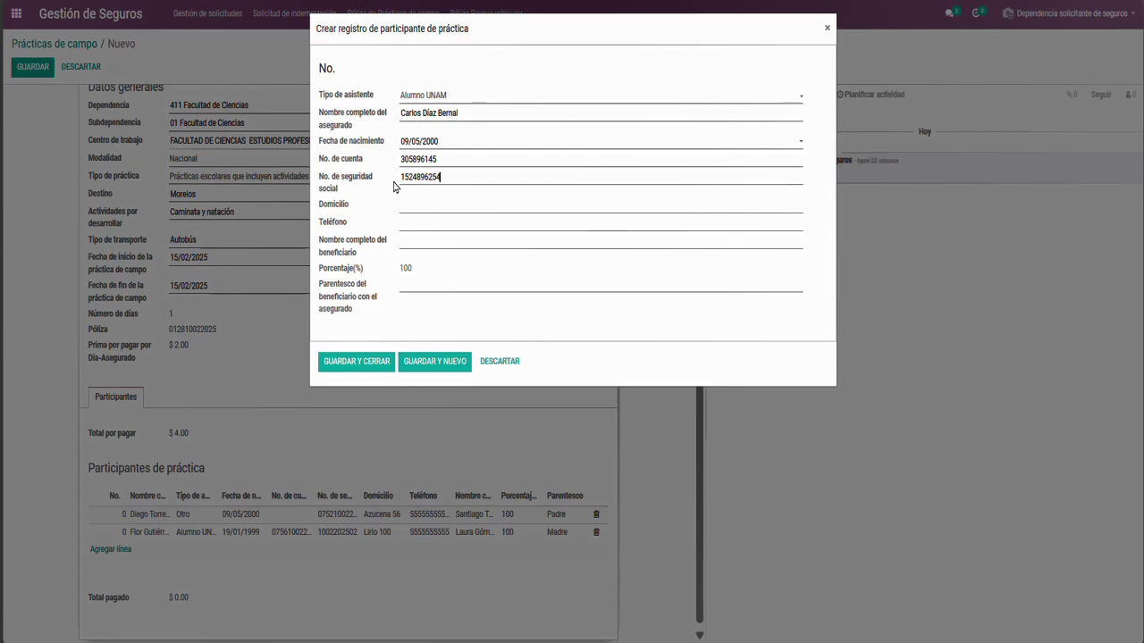
key(Tab)
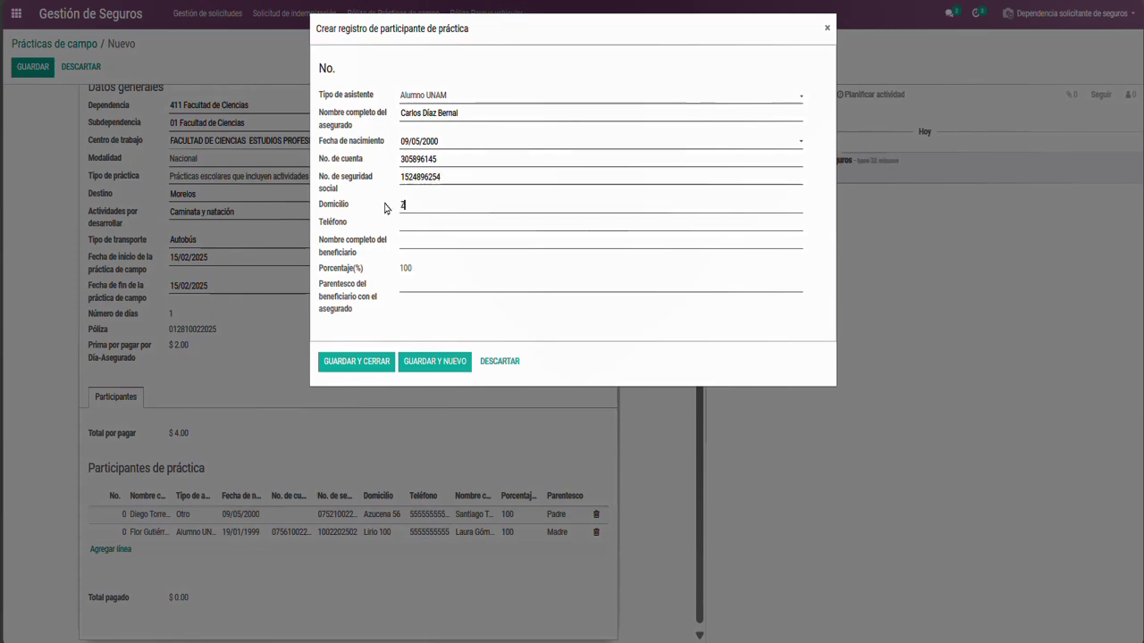
key(Tab)
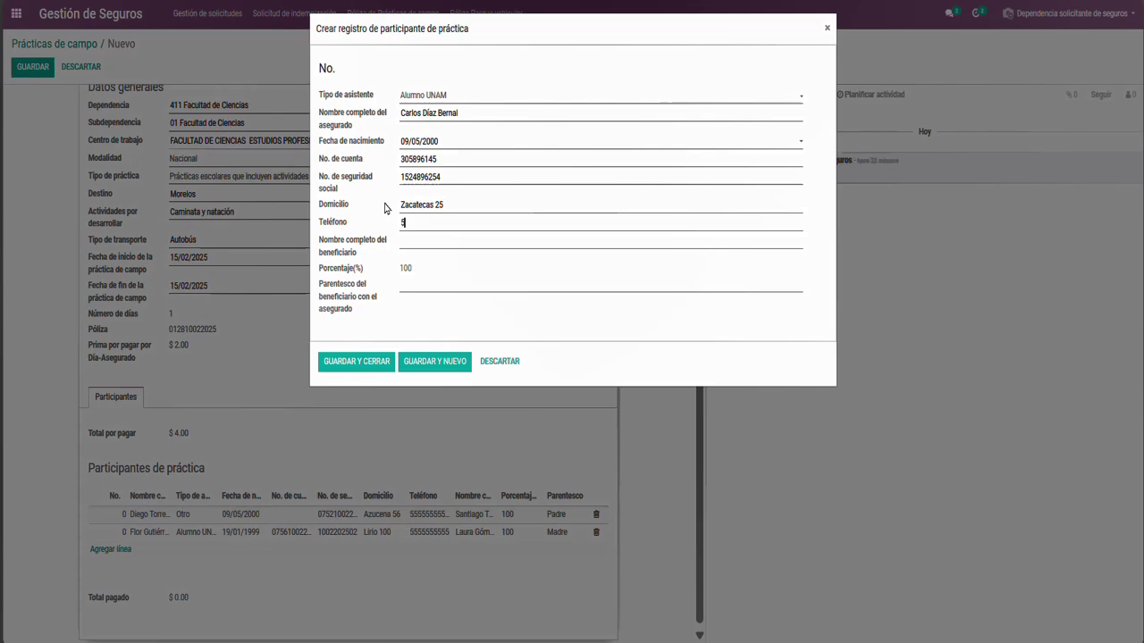
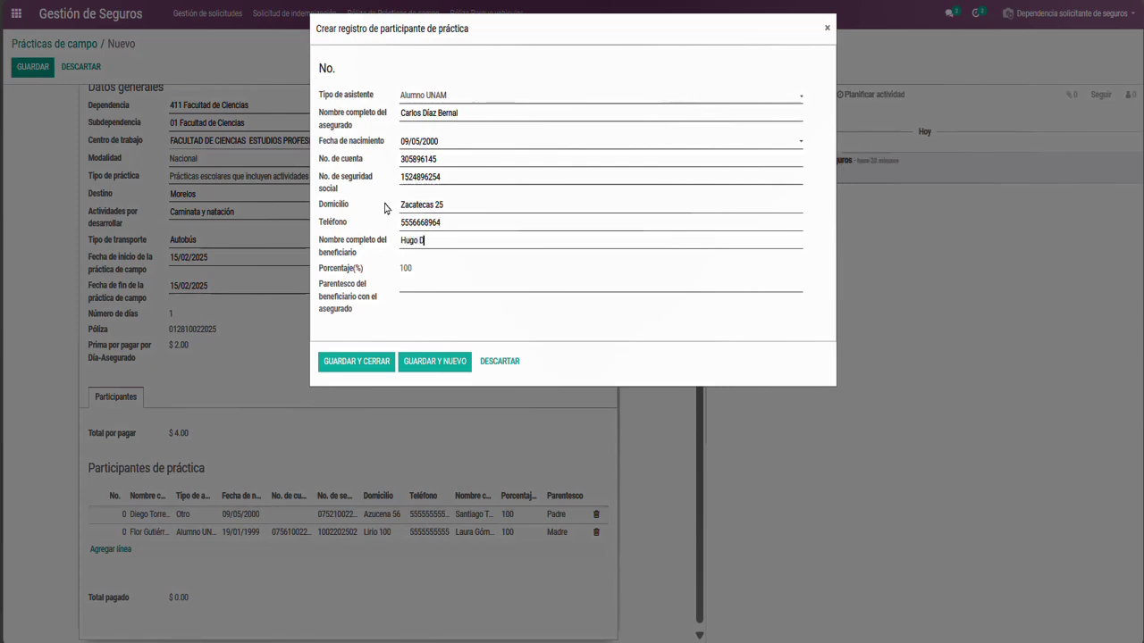
key(Tab)
text(Padre)
Save the participant and start another Alumno UNAM participant with the student's full name
click(426, 366)
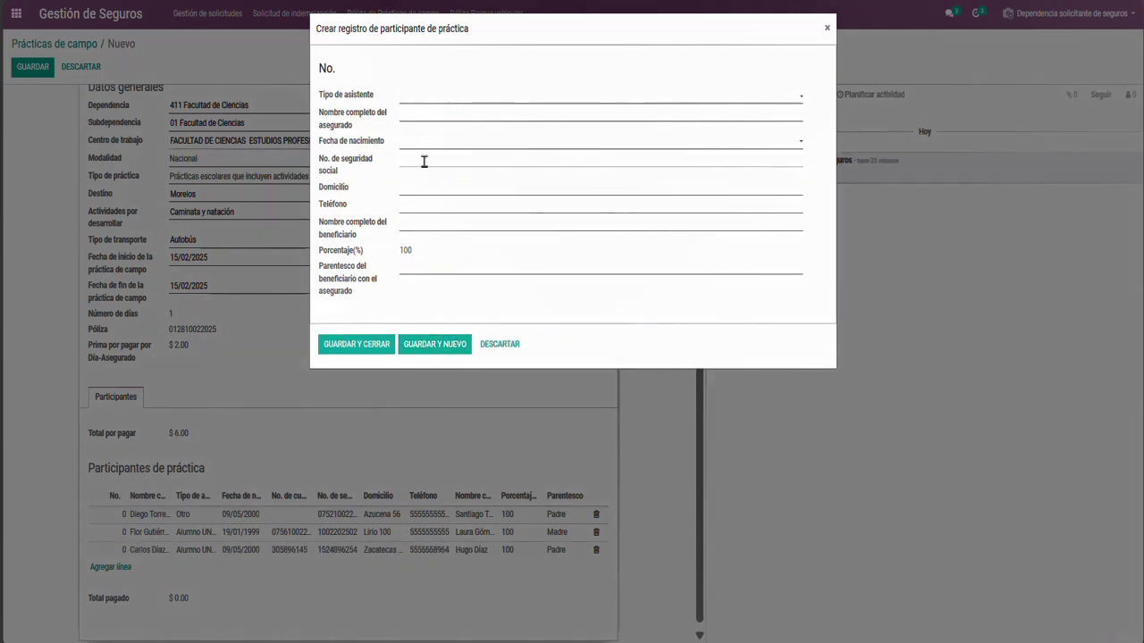
click(402, 100)
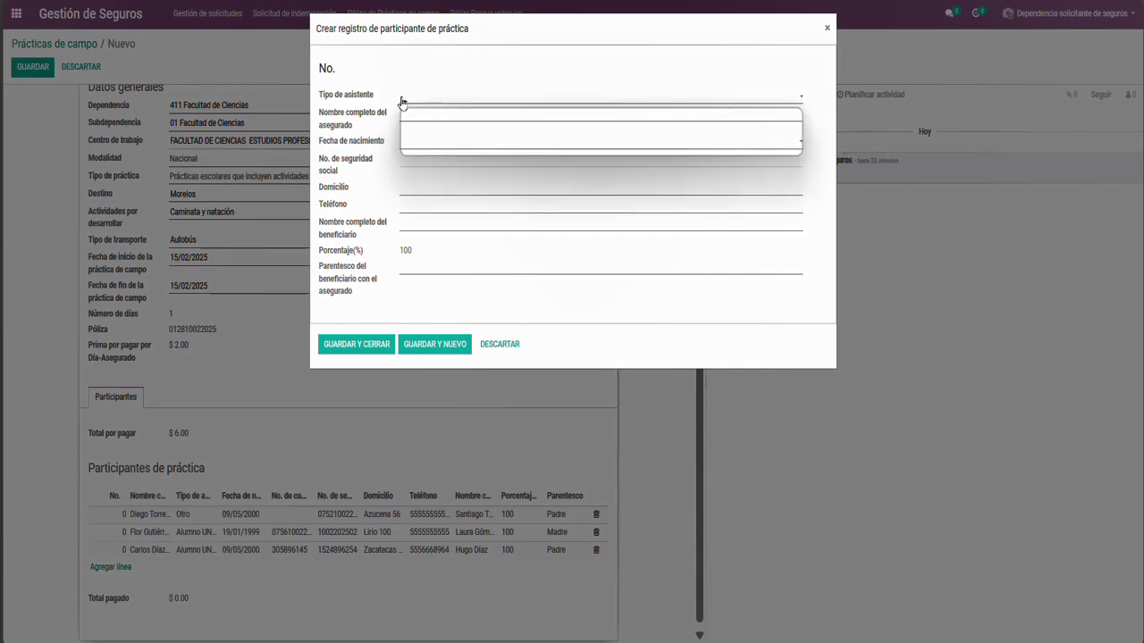
click(408, 120)
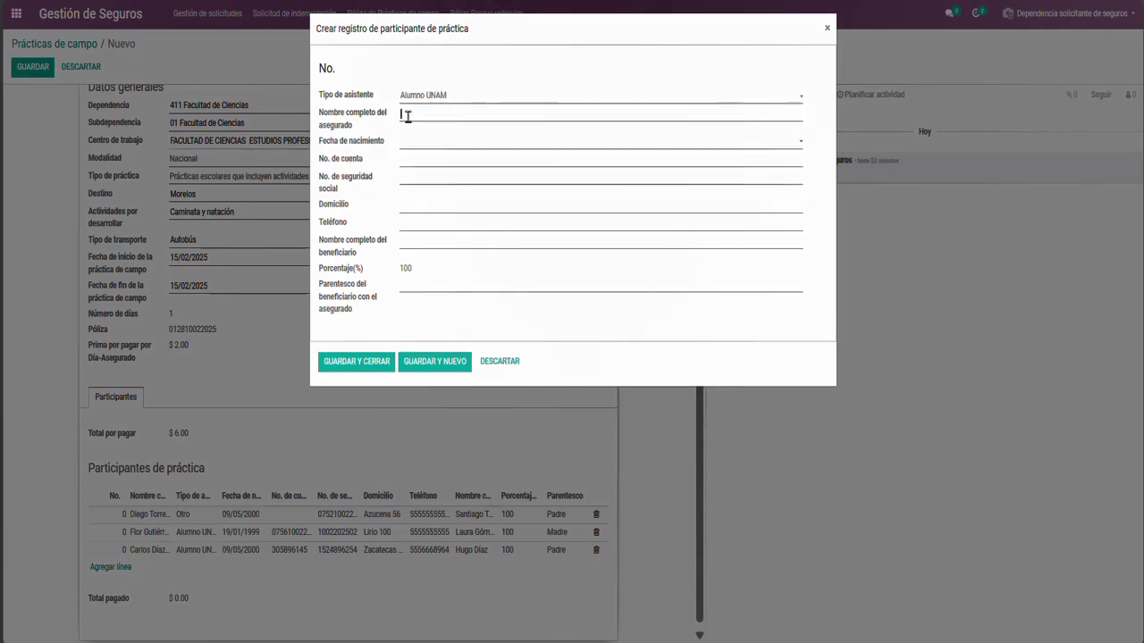
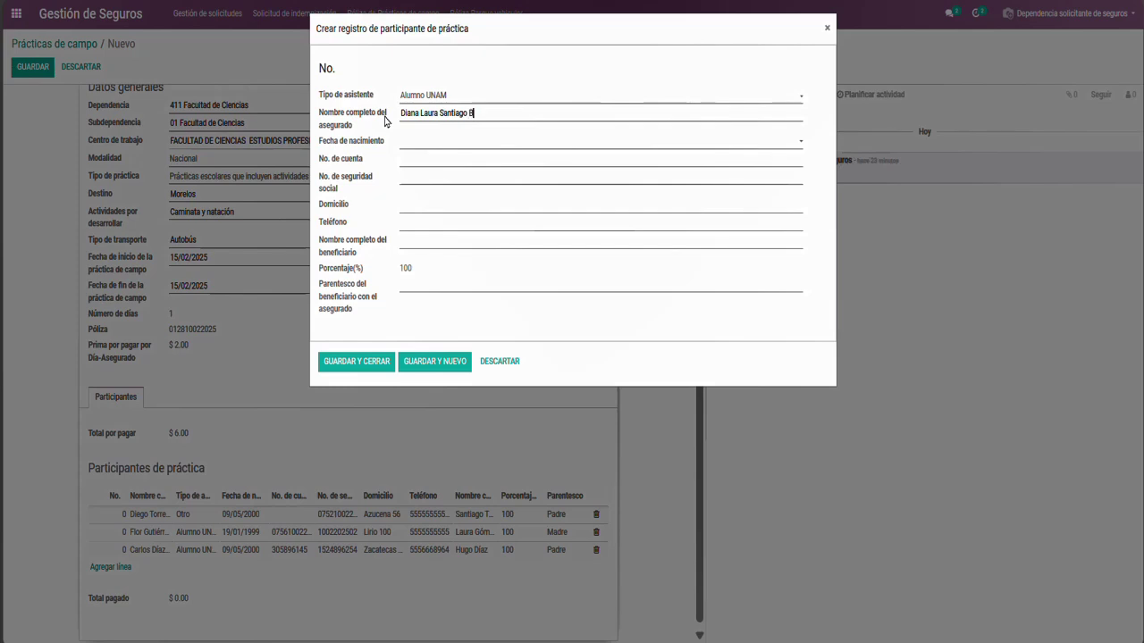
Set the student's birth date to 22/06/2000
key(Tab)
click(425, 143)
click(445, 164)
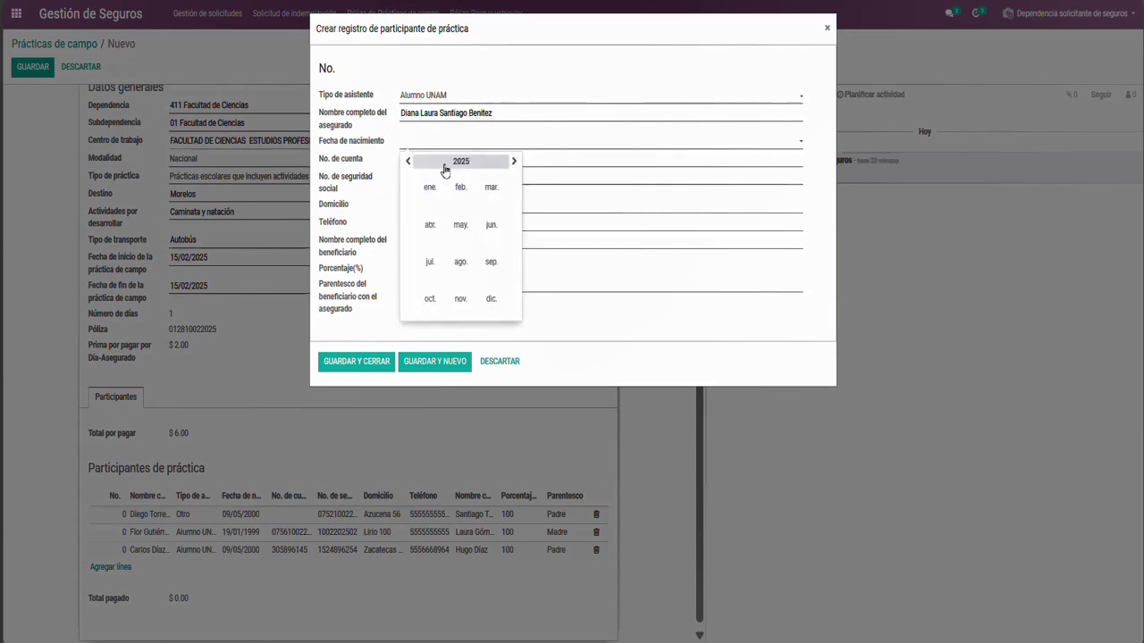
click(445, 164)
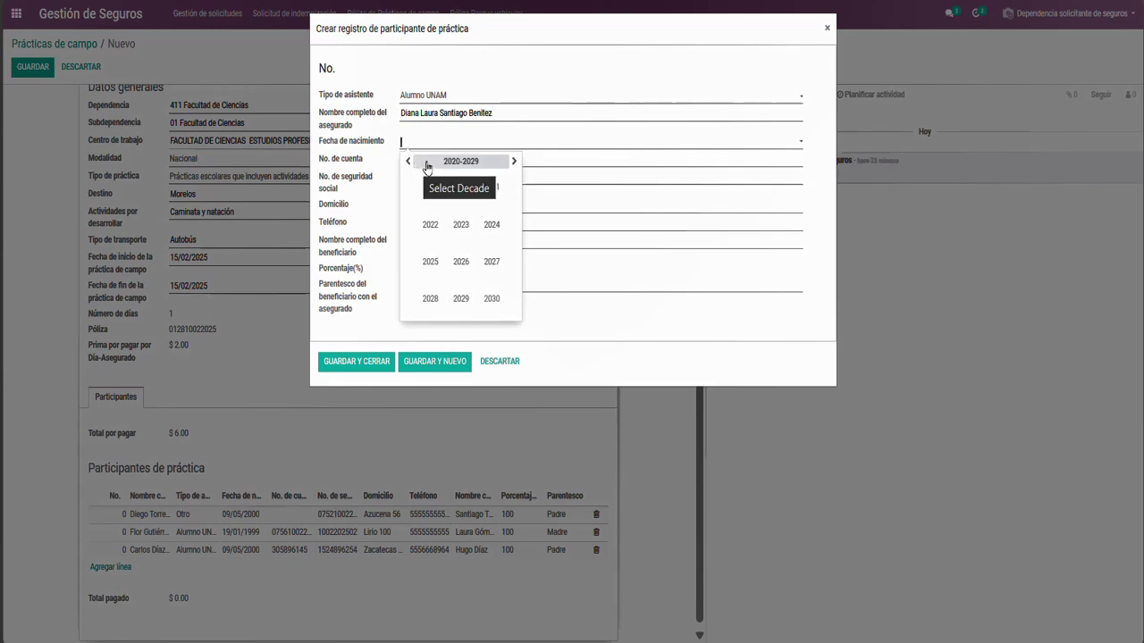
click(407, 163)
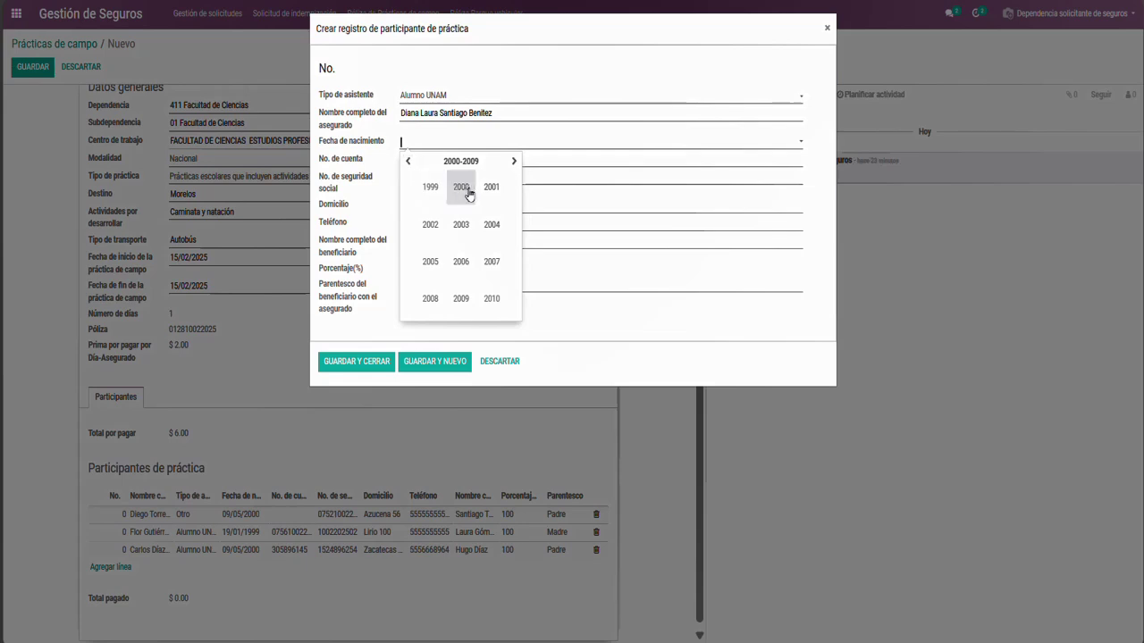
click(463, 190)
click(490, 228)
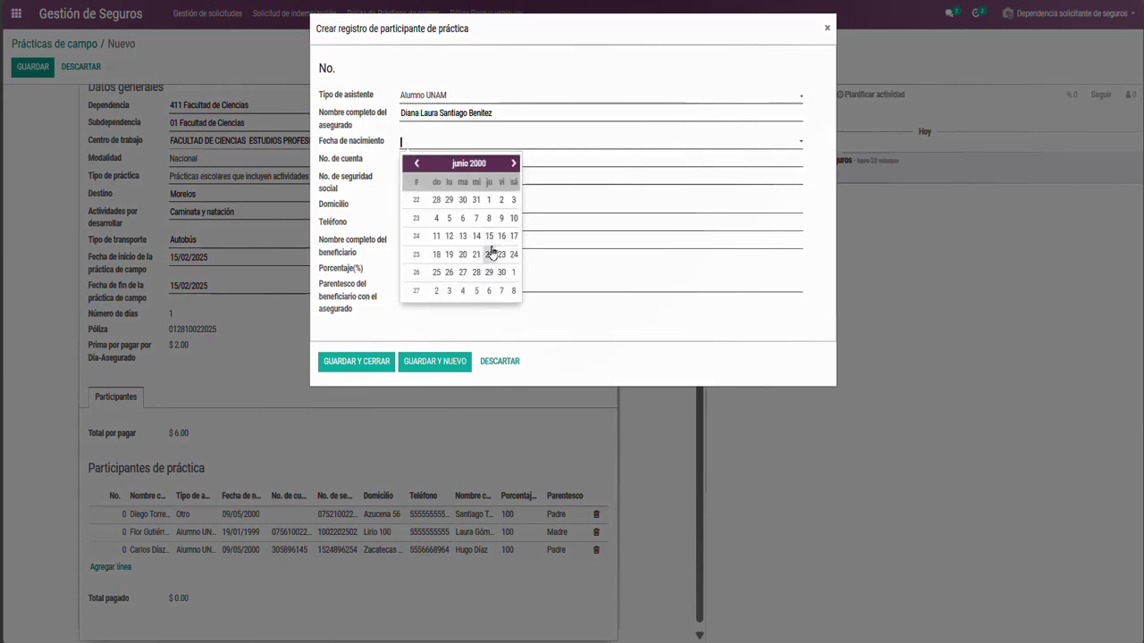
click(489, 255)
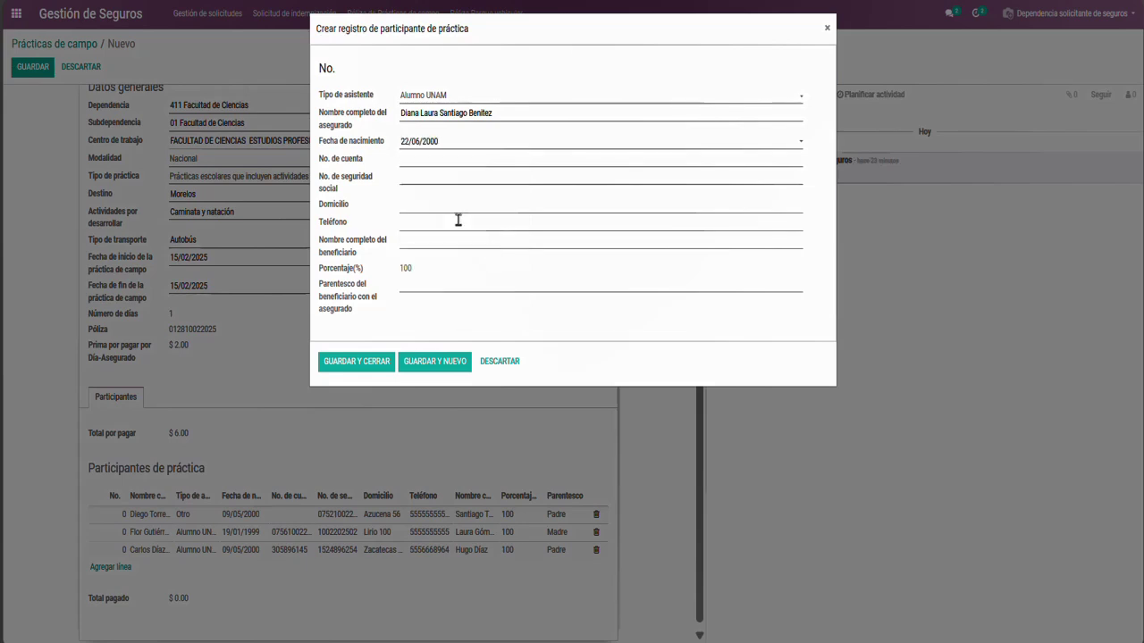
Fill in the student's account number, social security number, address and phone
click(408, 159)
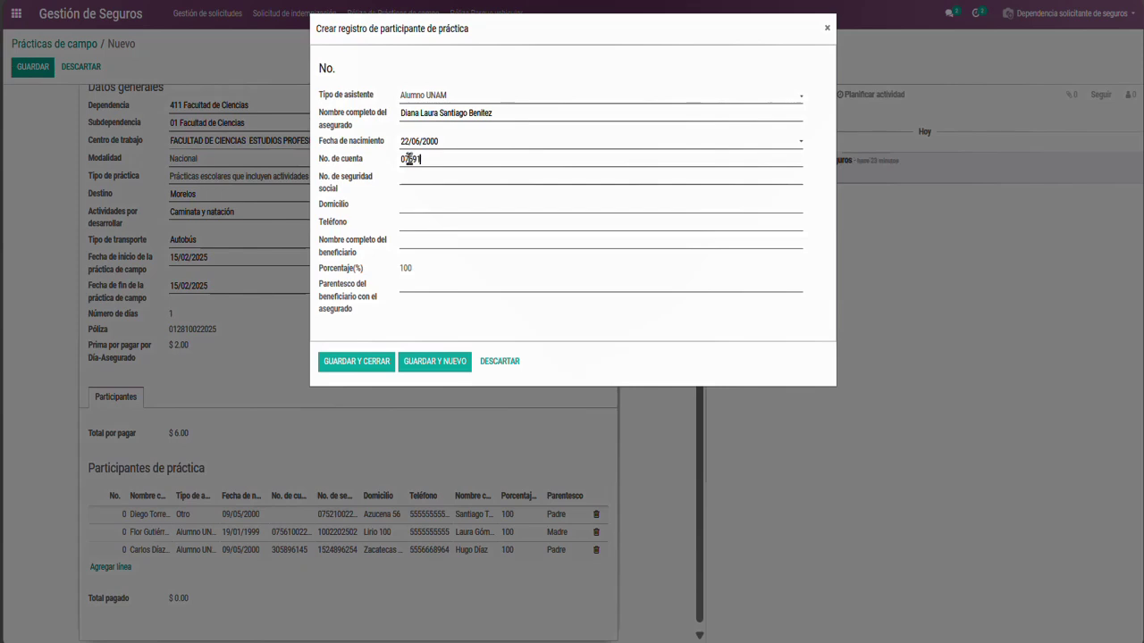
click(417, 180)
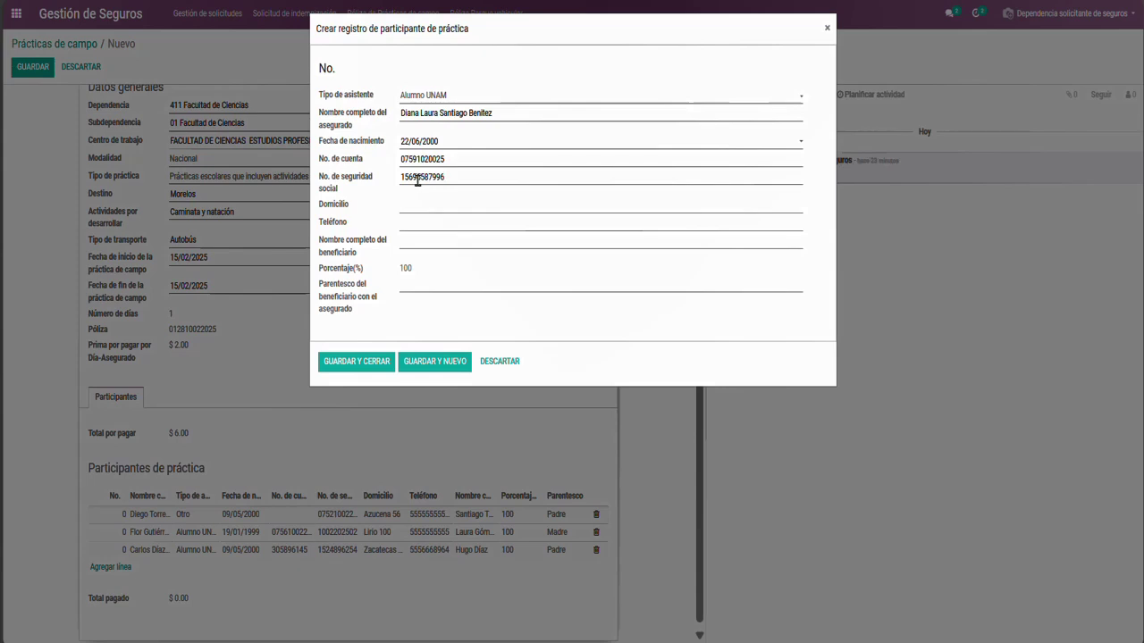
click(419, 202)
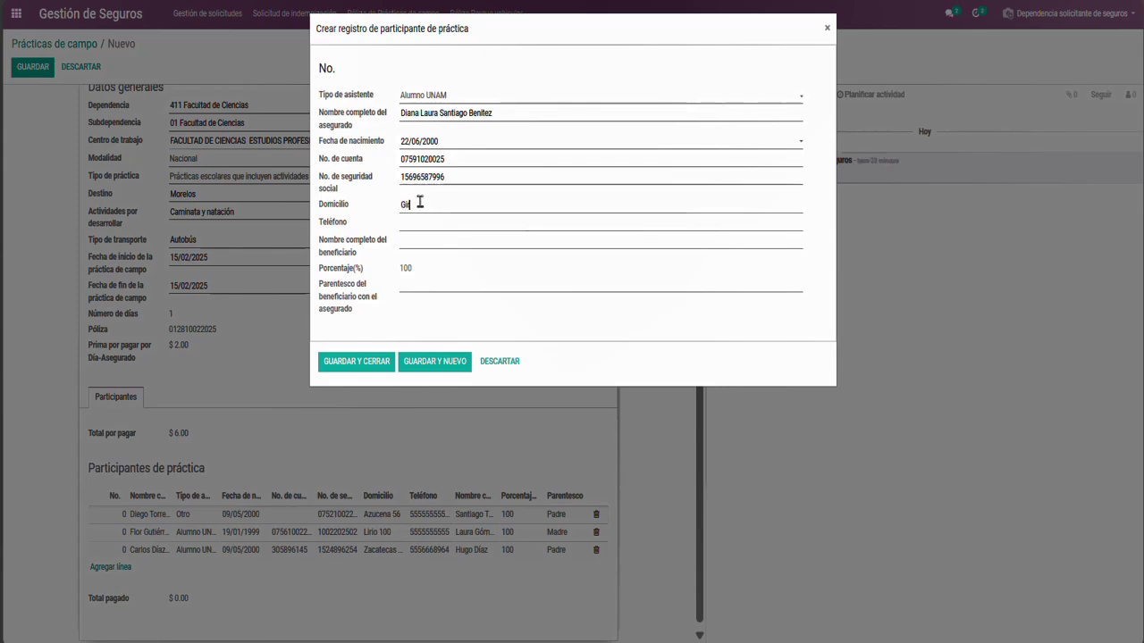
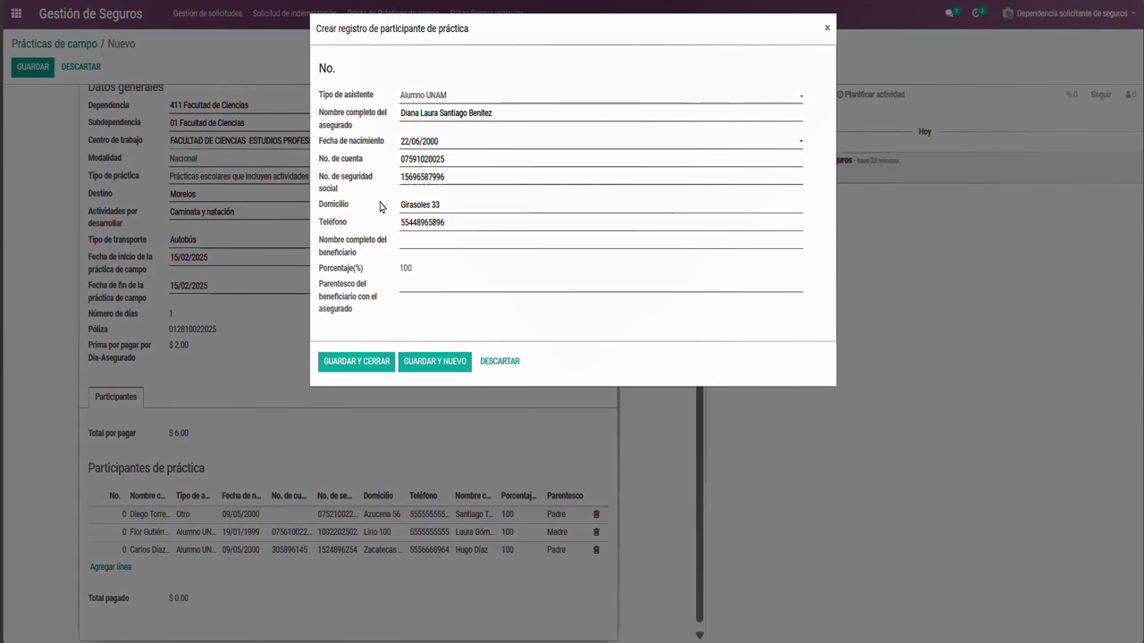
Enter the beneficiary with relationship Tutor and save, bringing the total to $8.00
click(406, 240)
text(Tu)
text(tor)
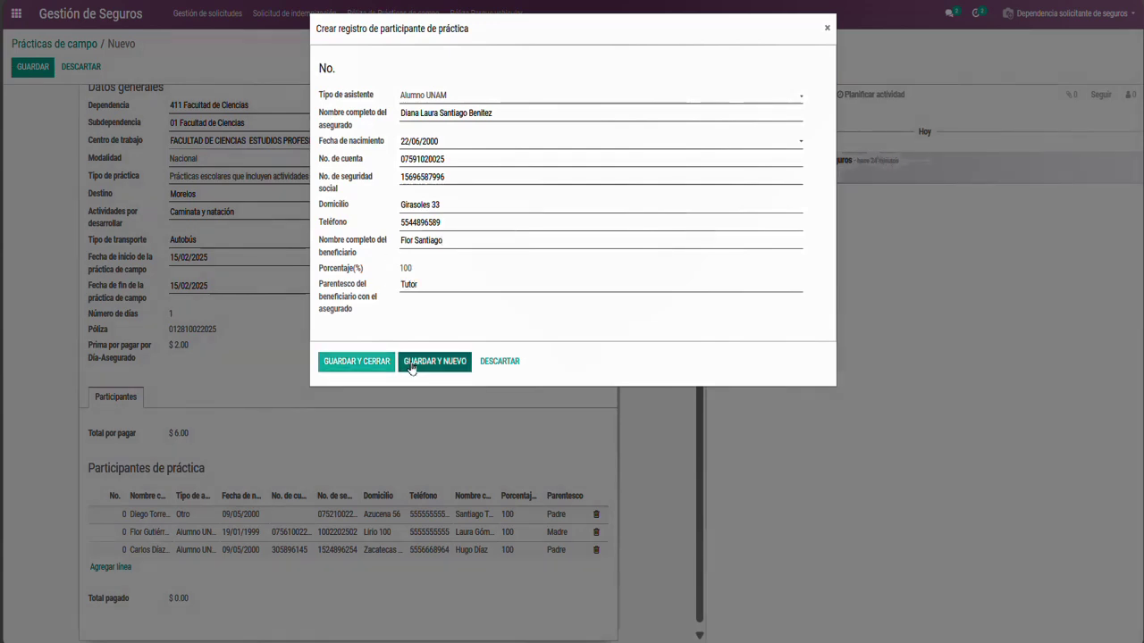
click(416, 362)
click(418, 96)
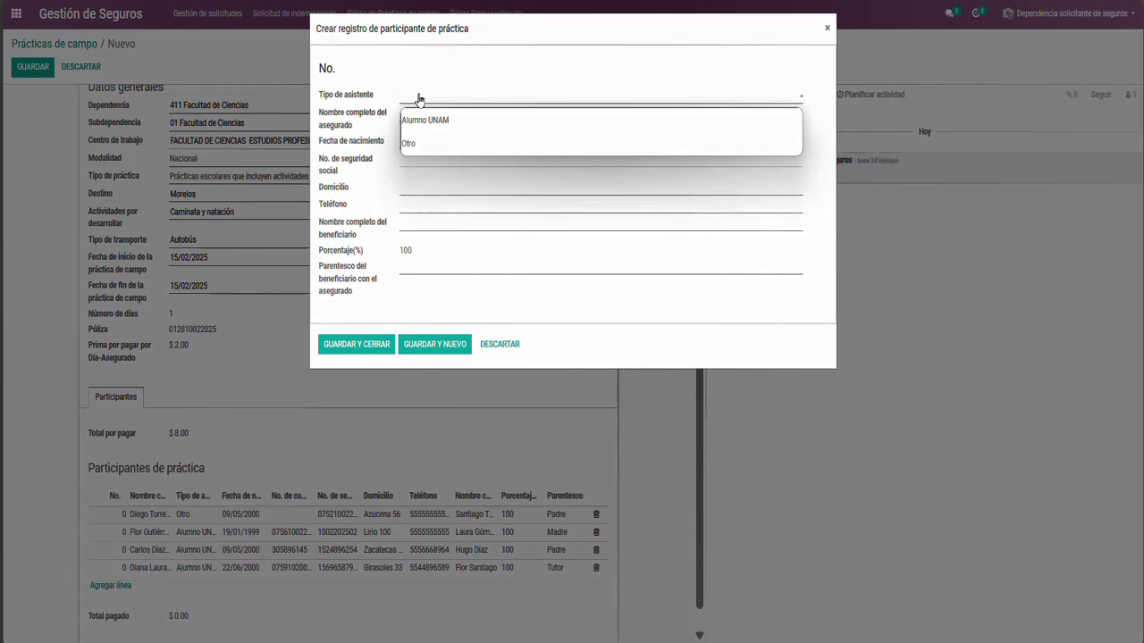
click(420, 119)
click(411, 113)
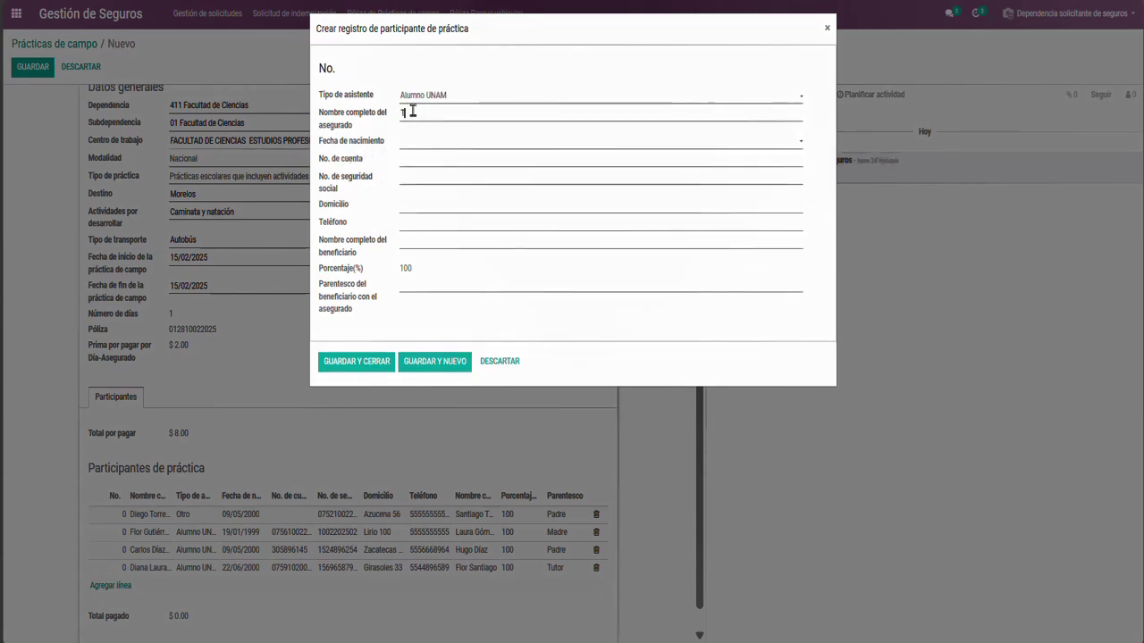
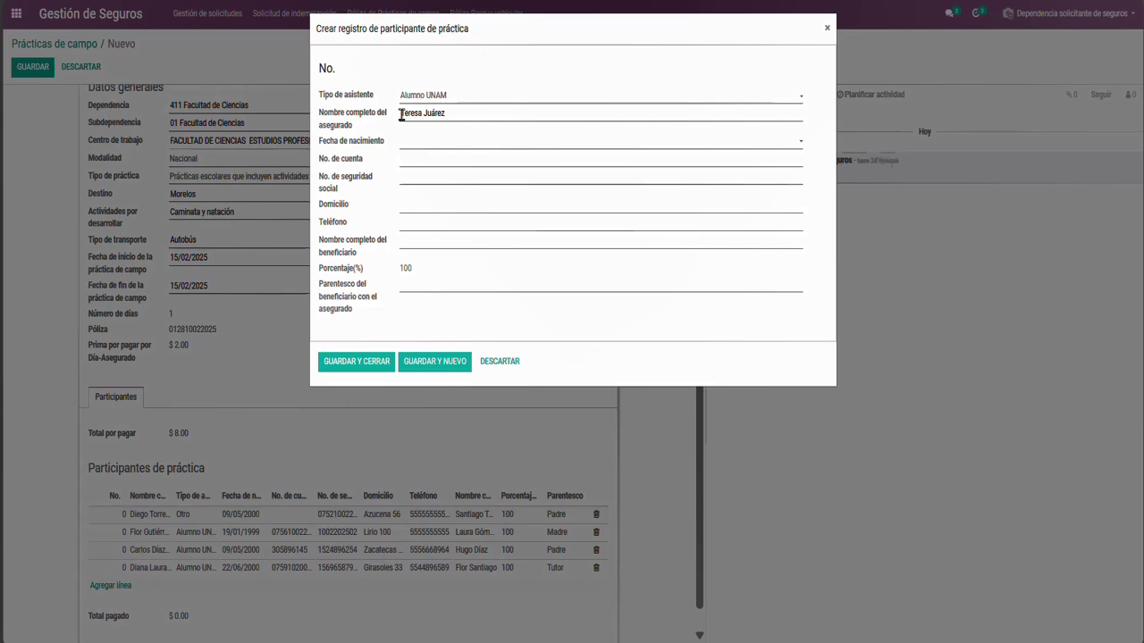
click(420, 143)
click(449, 165)
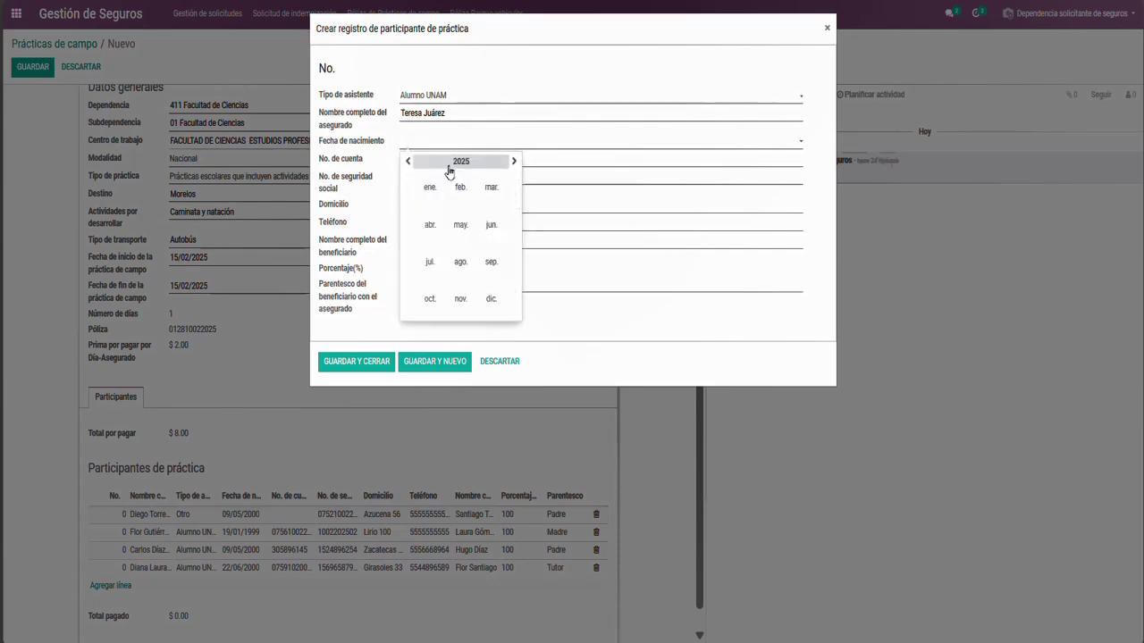
click(433, 164)
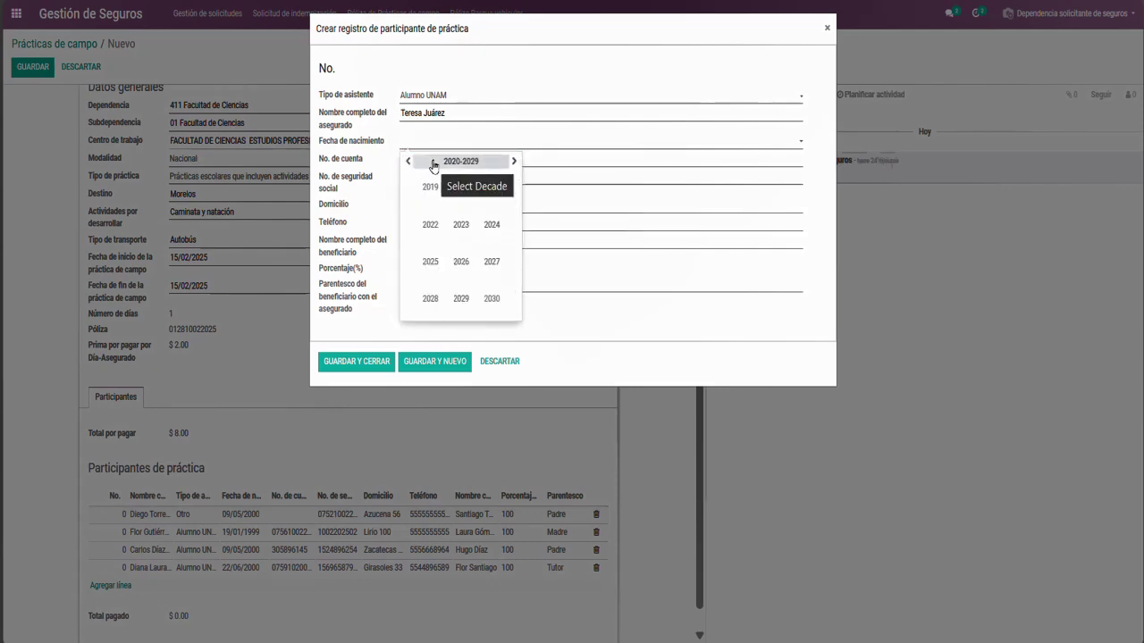
click(408, 161)
click(407, 162)
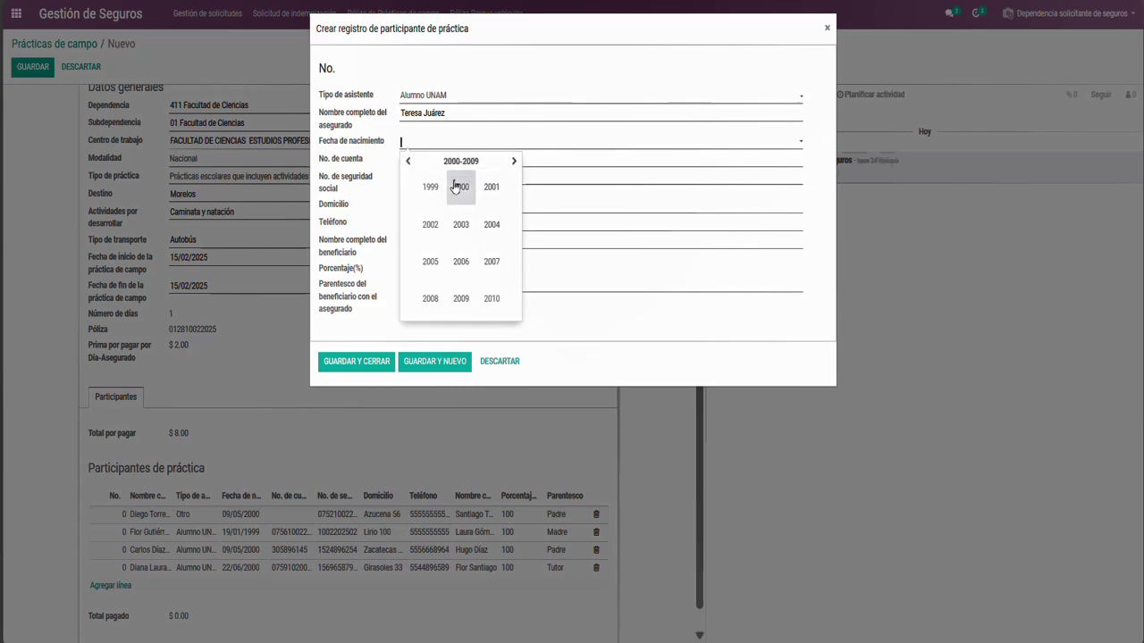
click(430, 186)
click(440, 235)
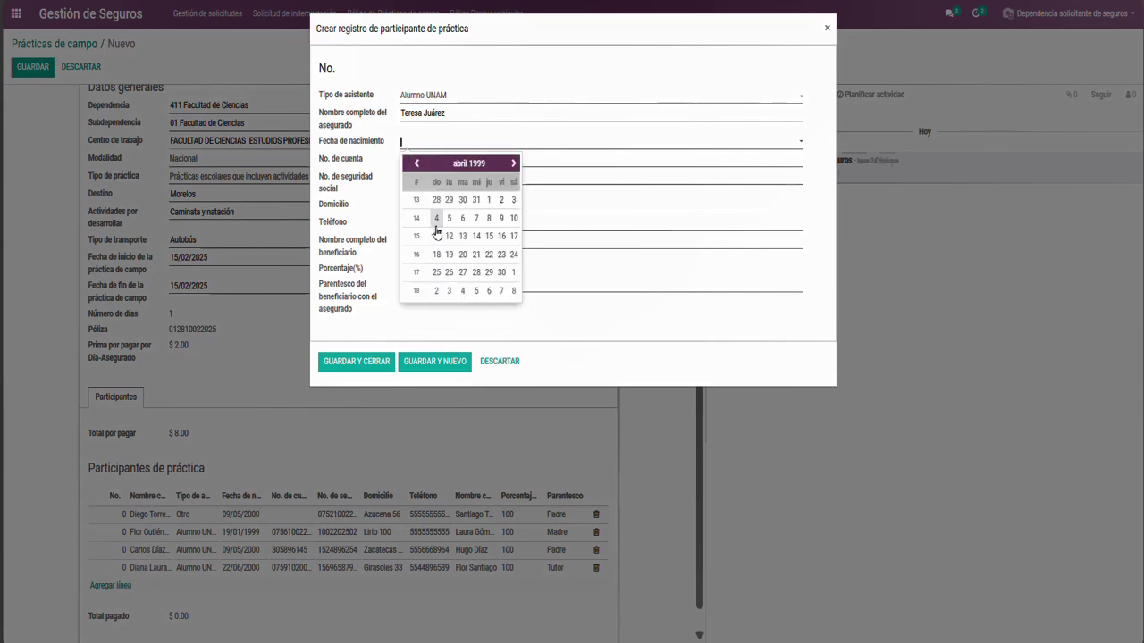
click(436, 214)
Enter the account and social-security numbers, address, phone and beneficiary's name, with relationship Tía
click(411, 160)
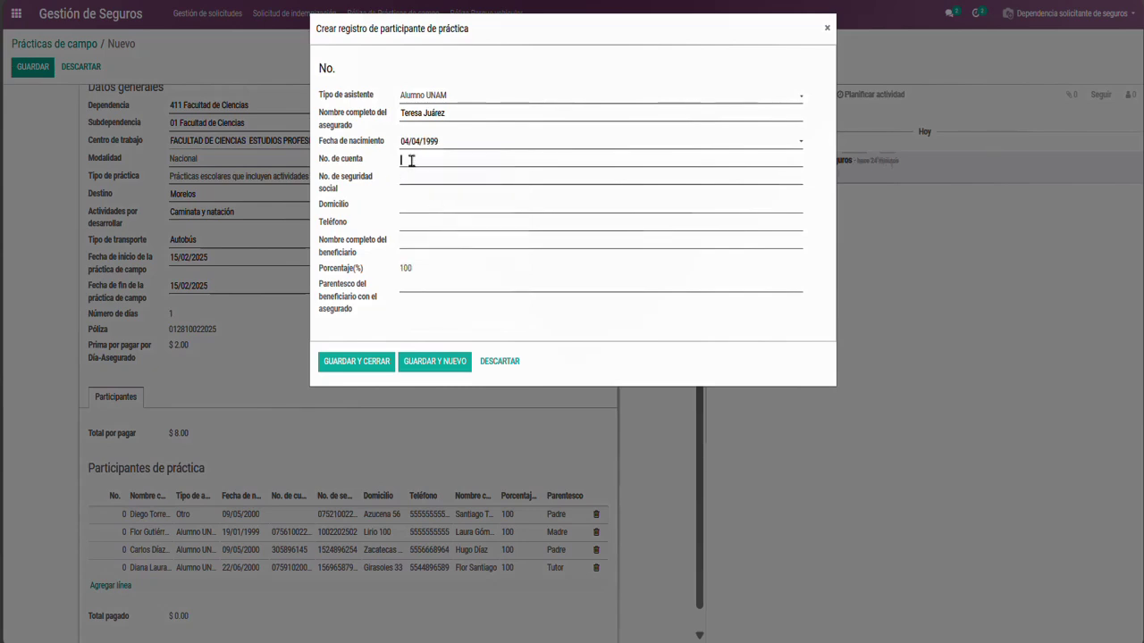
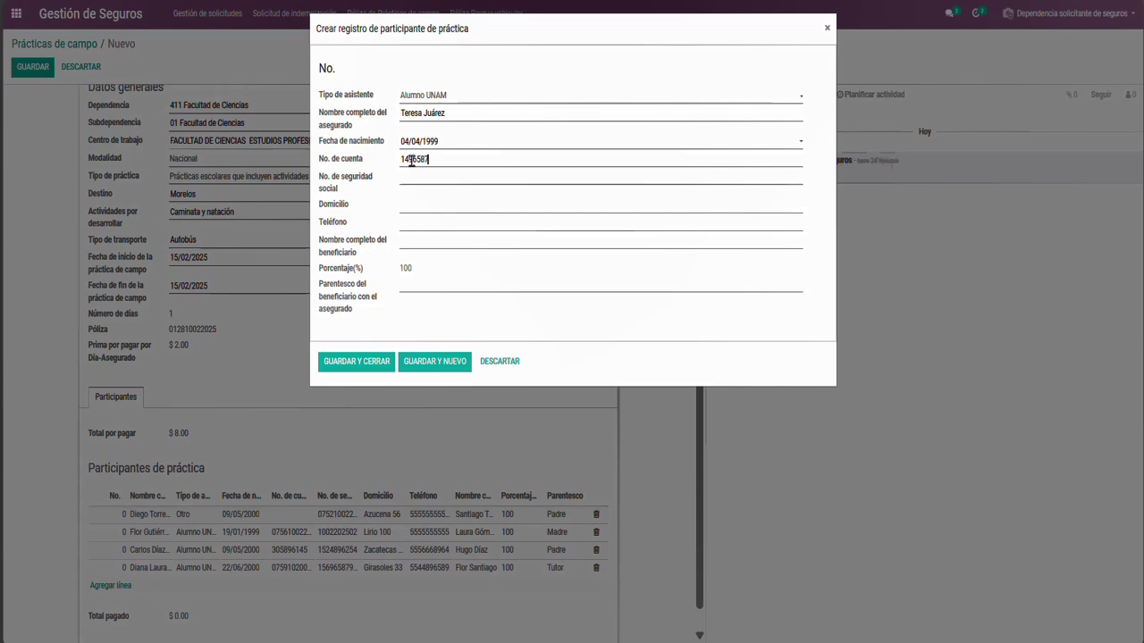
click(390, 177)
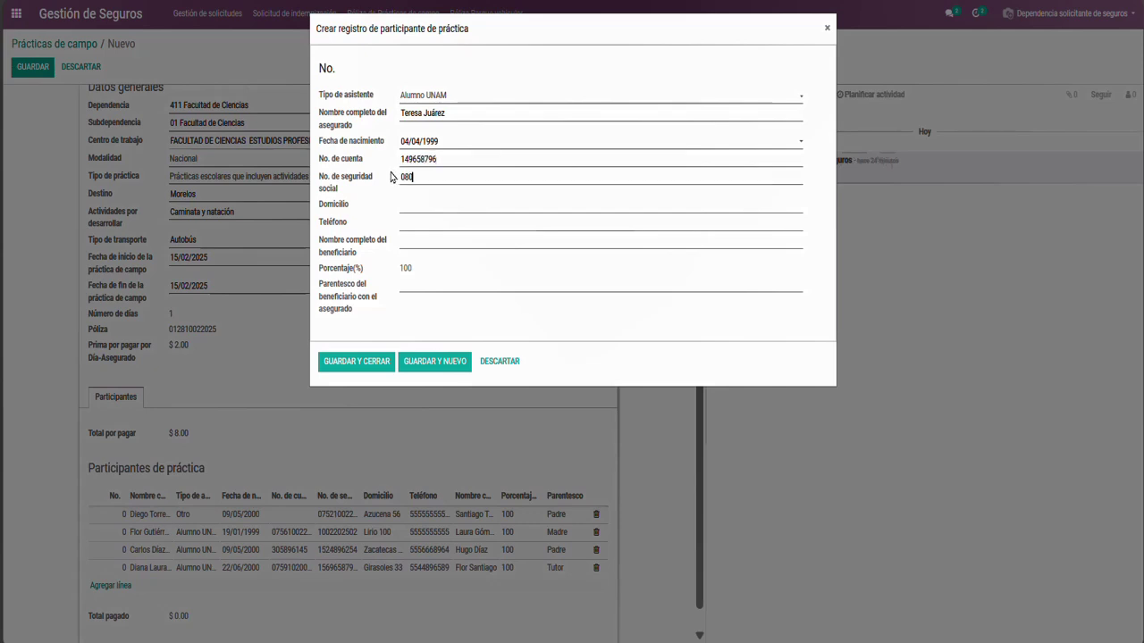
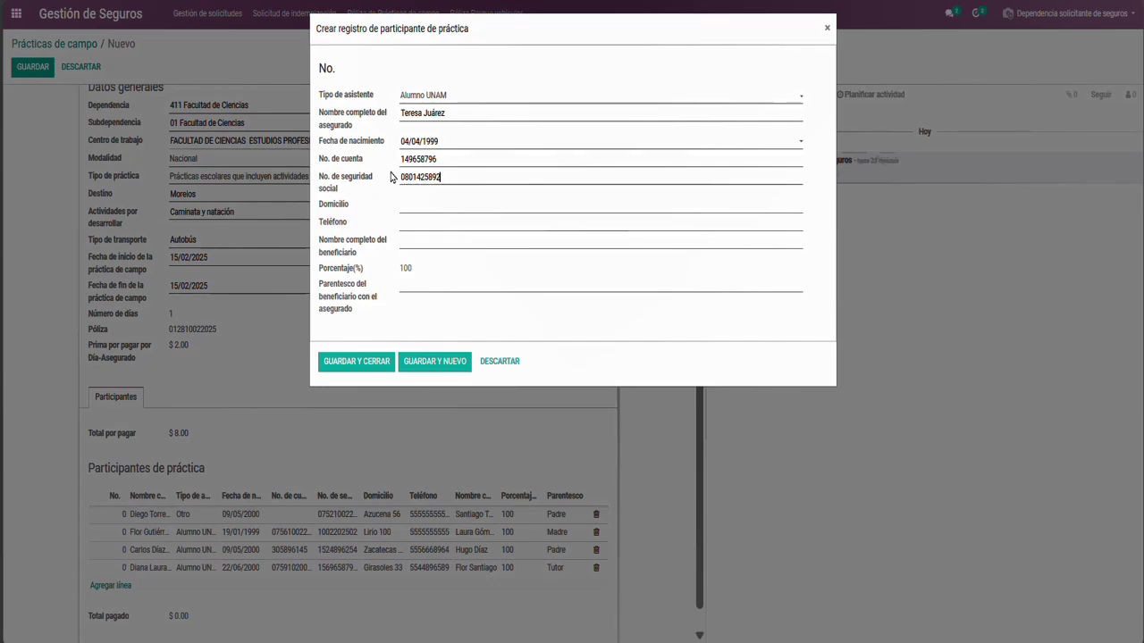
key(Tab)
key(Tab)
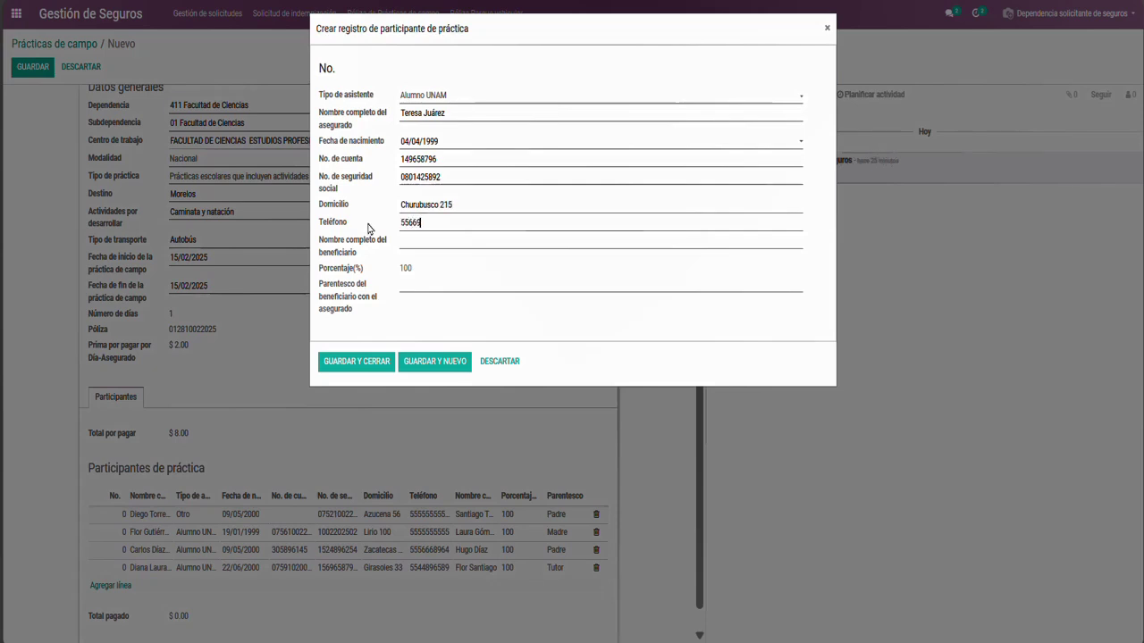
key(Tab)
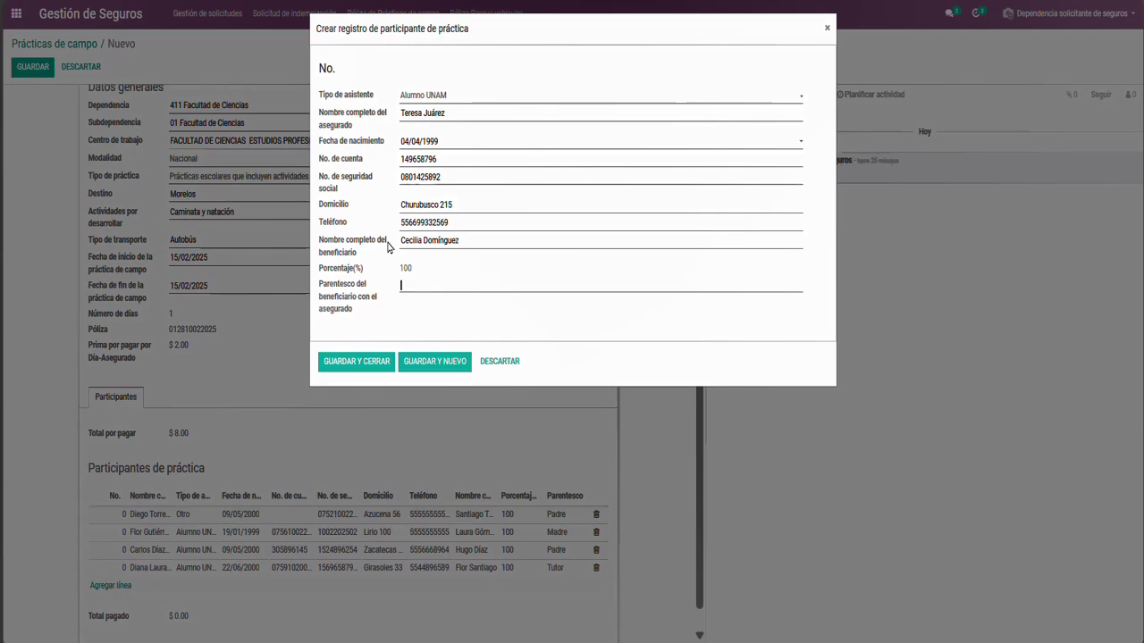
text(Tía)
Save the fifth participant, then delete its row again, leaving four participants and $8.00 total
click(379, 370)
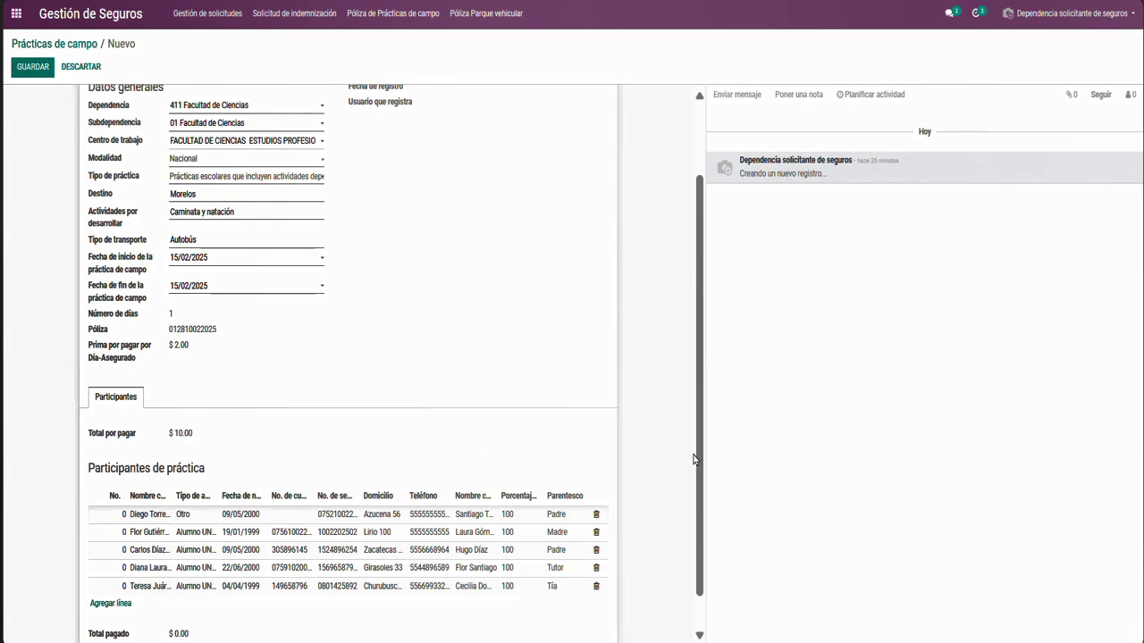
drag(698, 461, 699, 500)
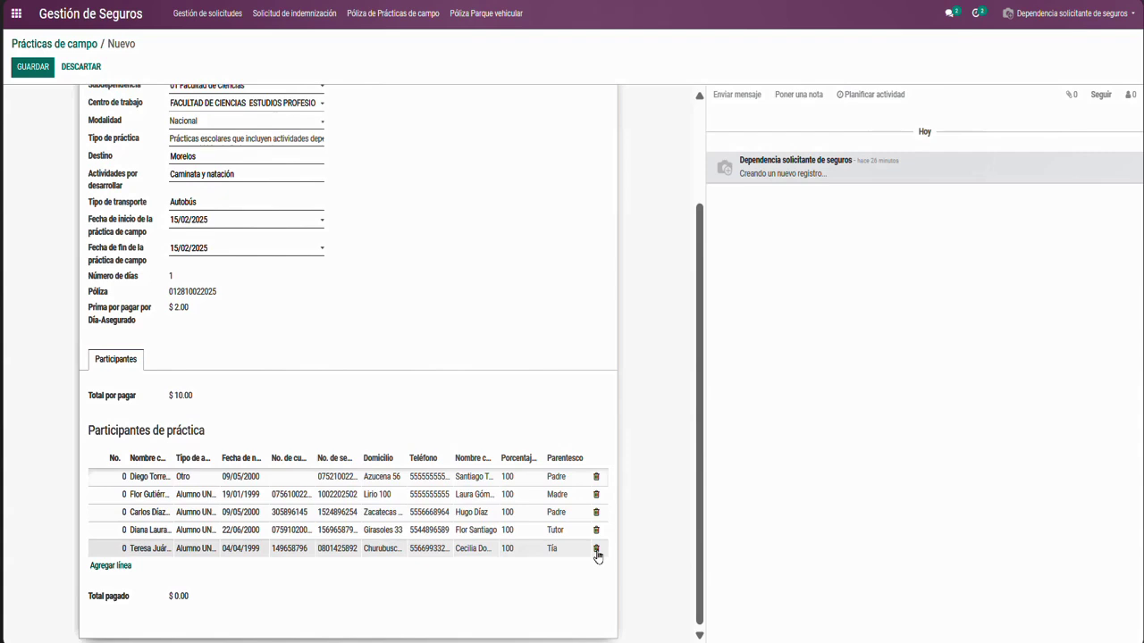
click(596, 550)
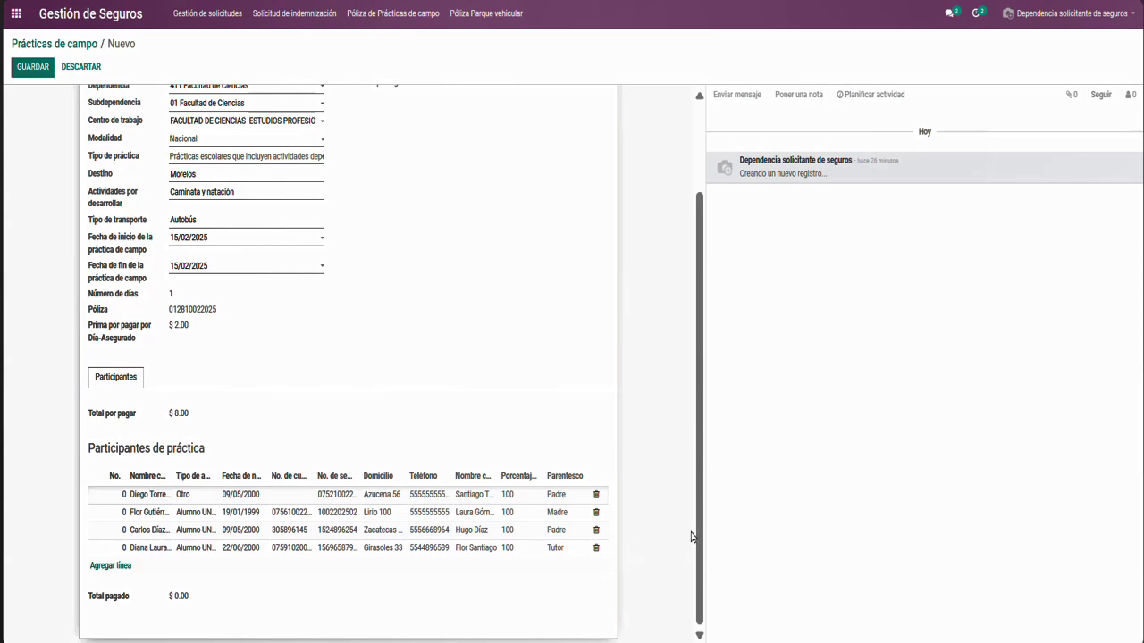
drag(700, 540, 700, 401)
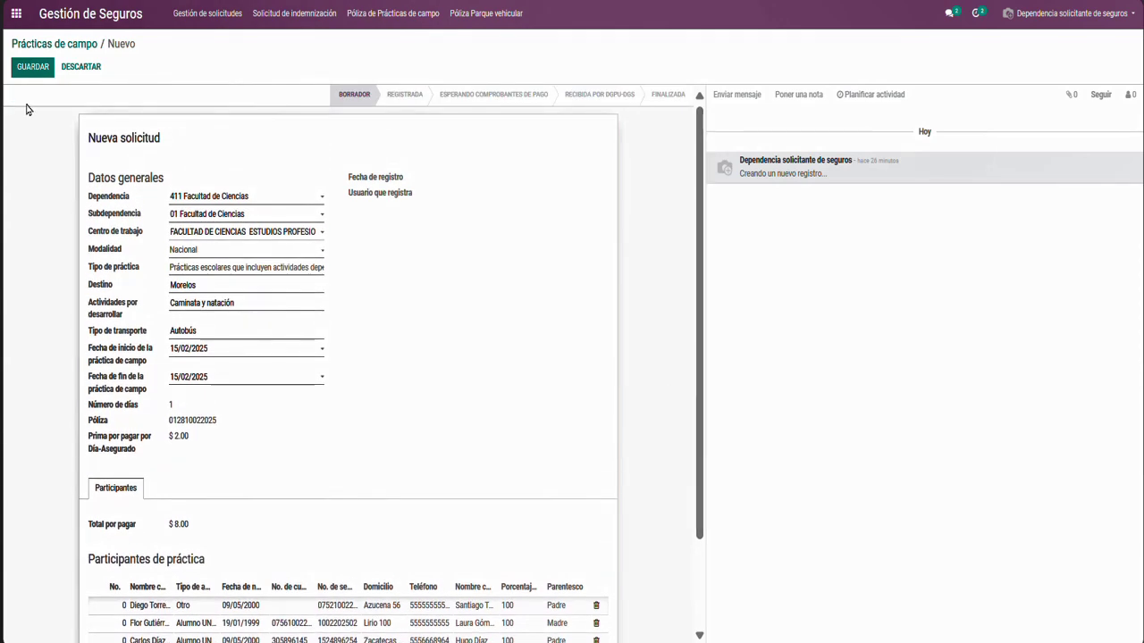
Save the Prácticas de campo request as 411/01/2025/PC/000003 in Registrada
click(27, 77)
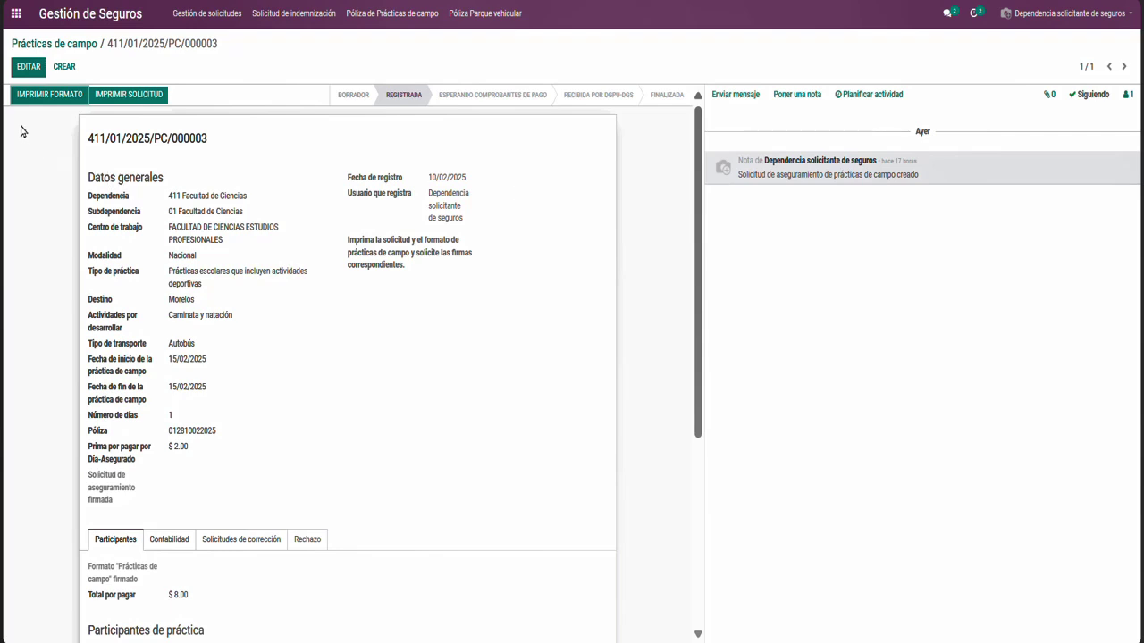
click(29, 67)
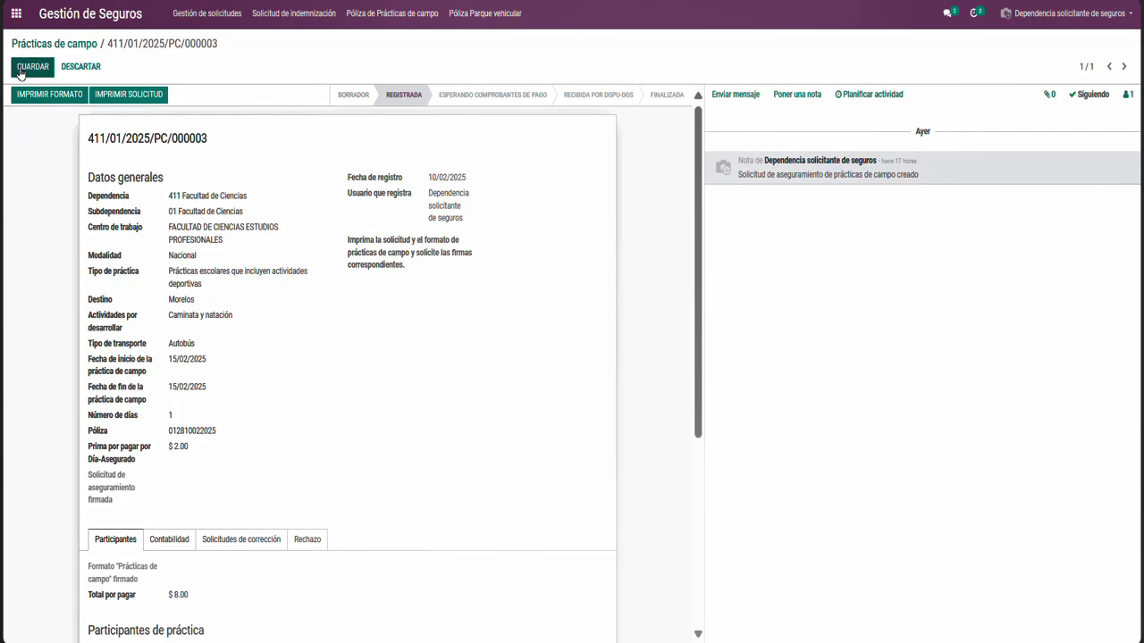
drag(698, 150, 682, 356)
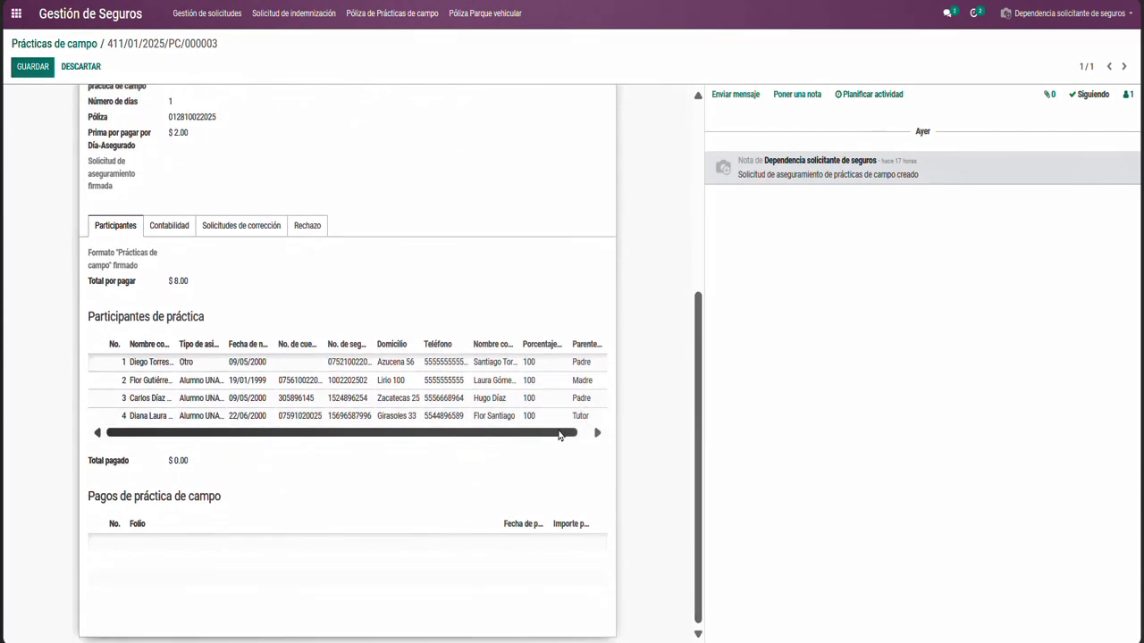
drag(564, 436, 590, 438)
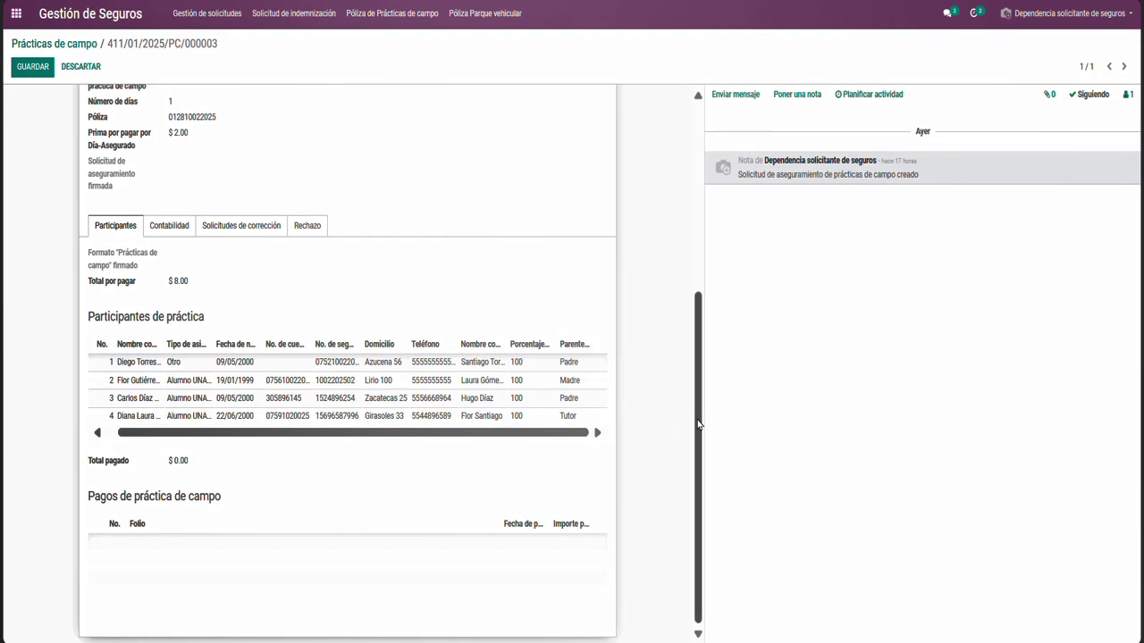
drag(699, 411, 704, 206)
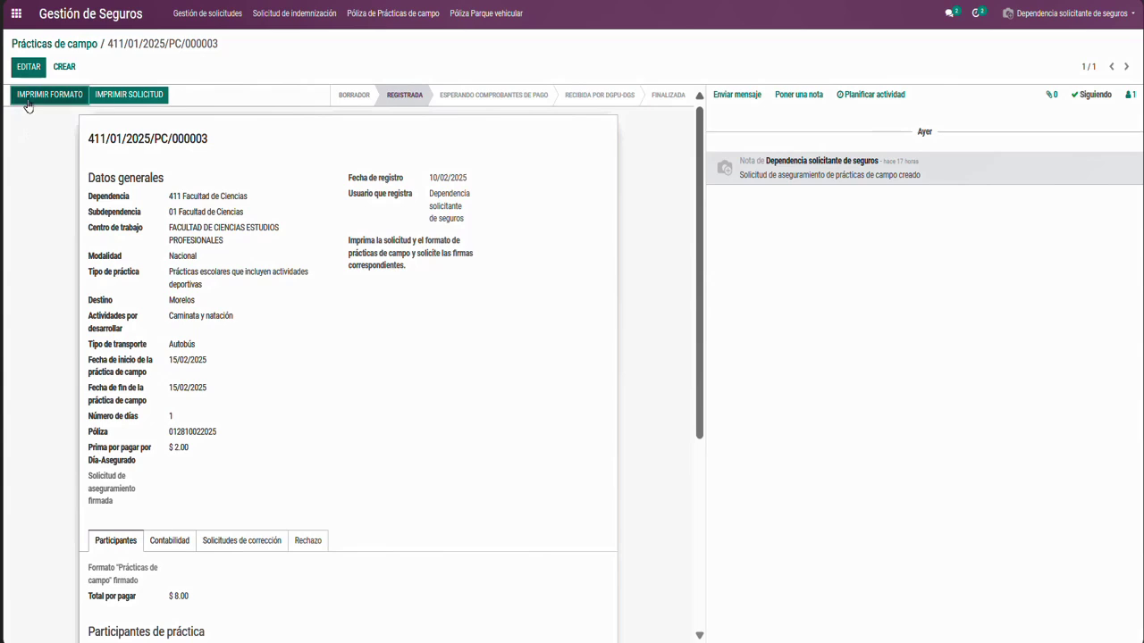
Download the Formato Prácticas de Campo spreadsheet and open it in Excel
click(27, 103)
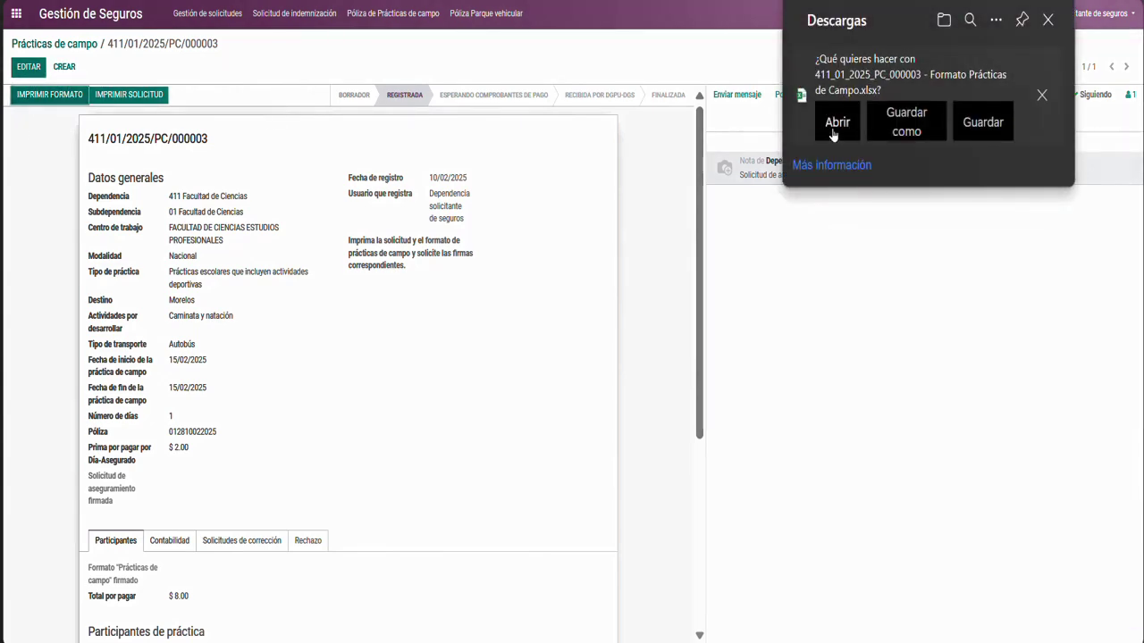
click(832, 132)
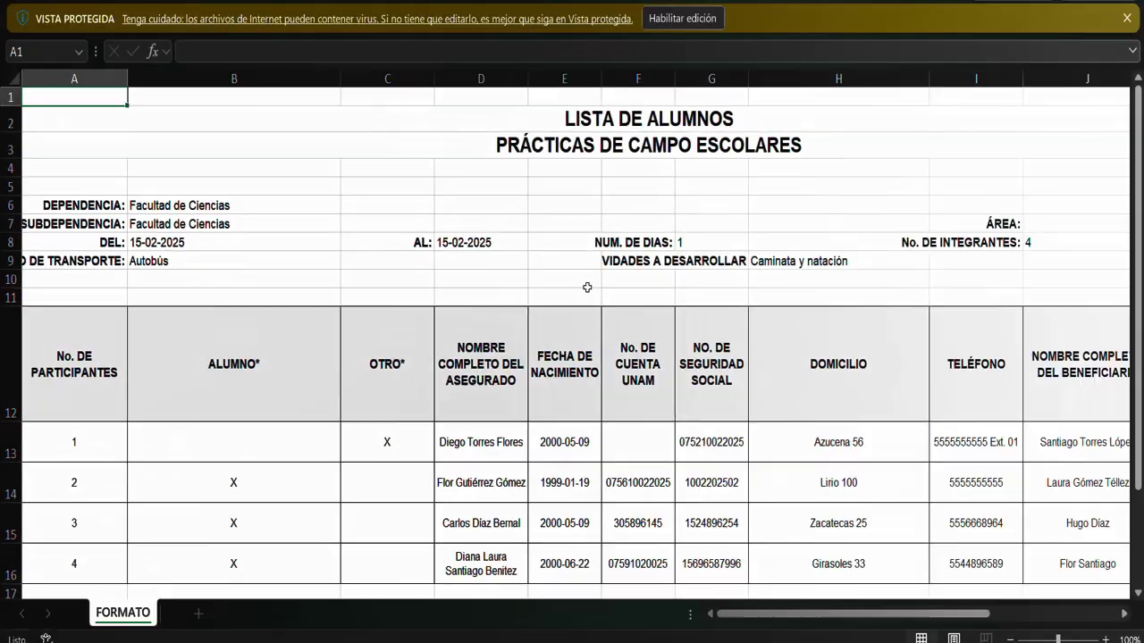
Enable editing of the Excel sheet and review its four participants and coverages
click(679, 24)
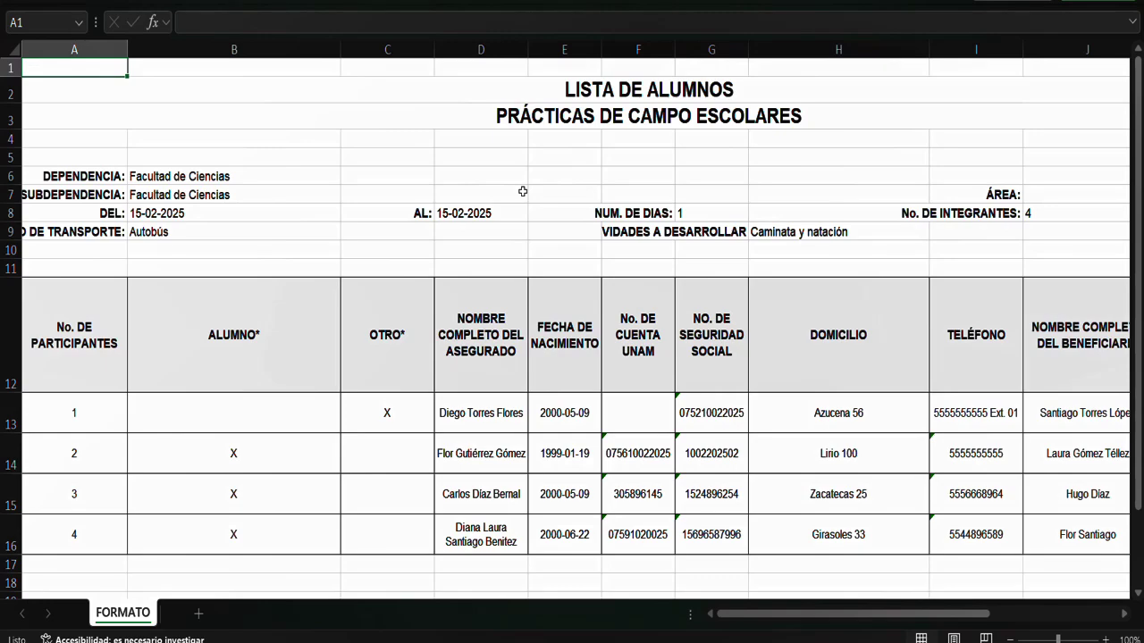
ctrl+scroll(522, 191, down, 3)
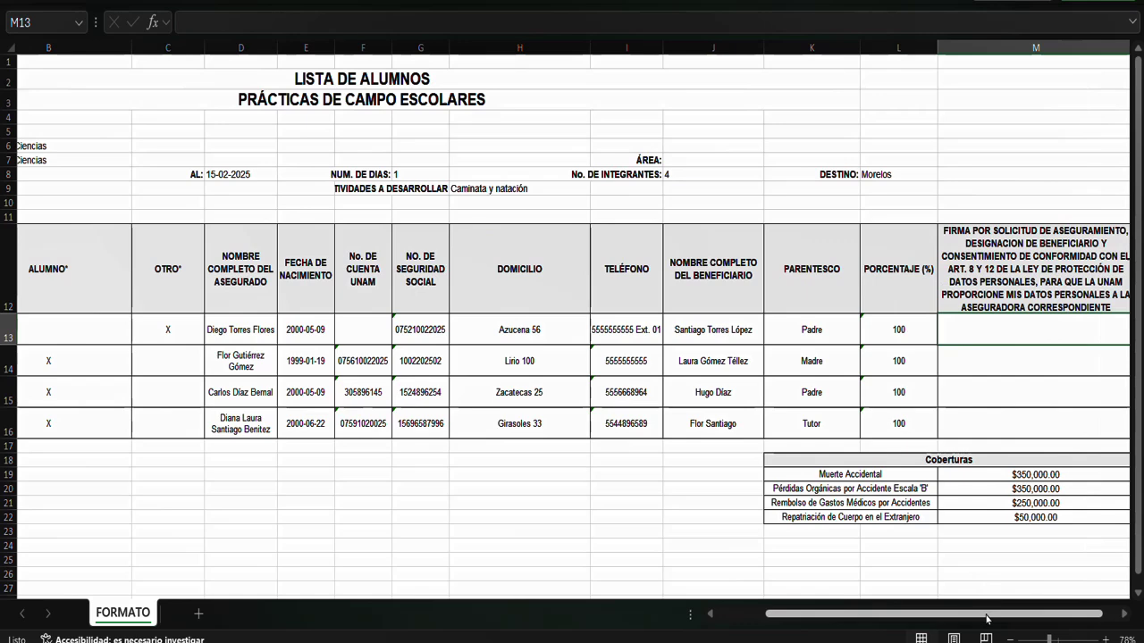
drag(986, 618, 876, 610)
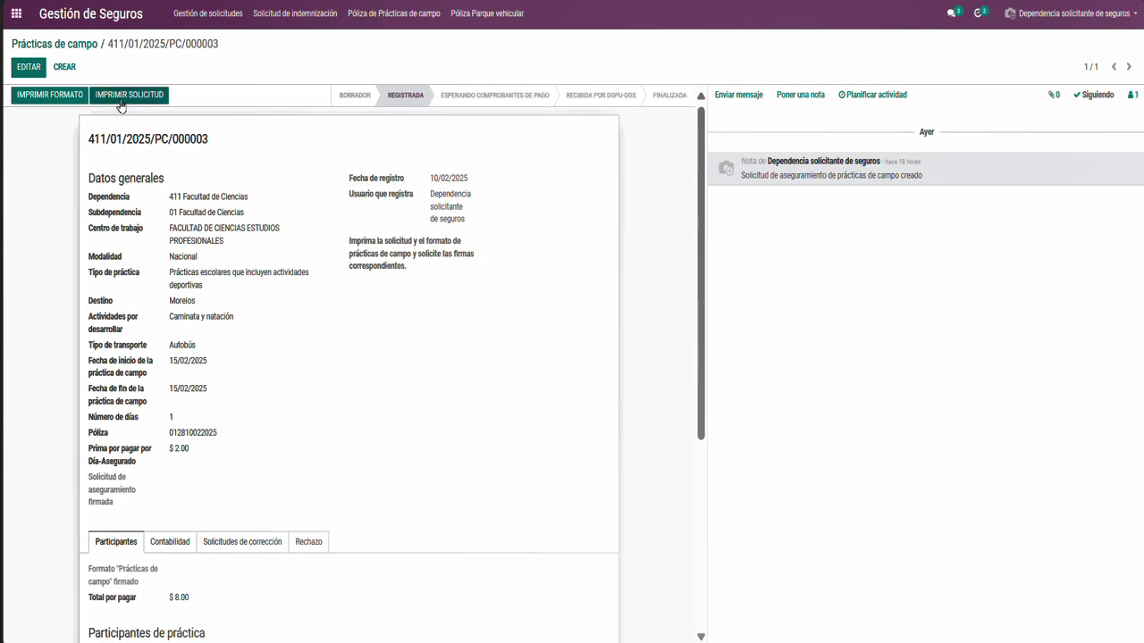
Open the printable insurance request for 411/01/2025/PC/000003 and print it to PDF
click(120, 101)
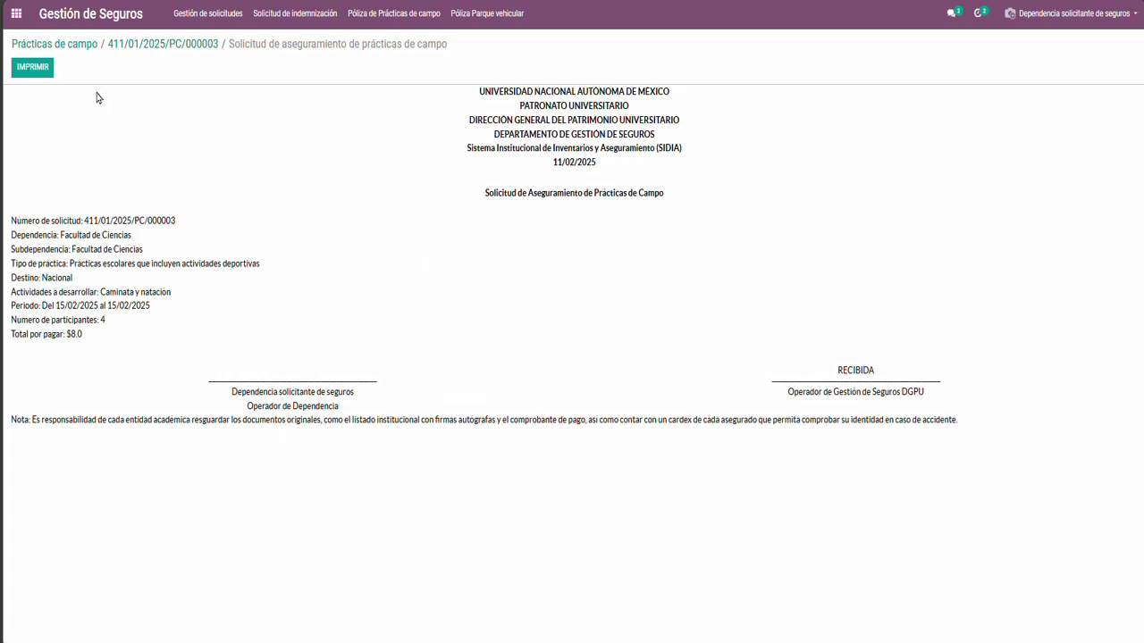
click(32, 72)
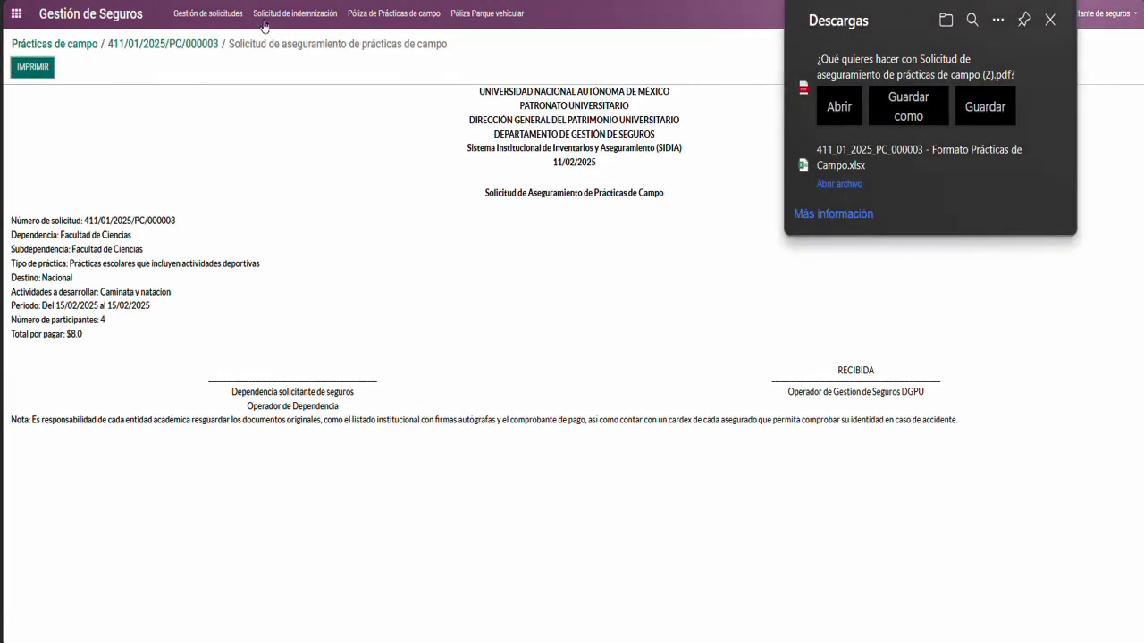
Open the downloaded request PDF to review it, then return to the Odoo report
click(831, 112)
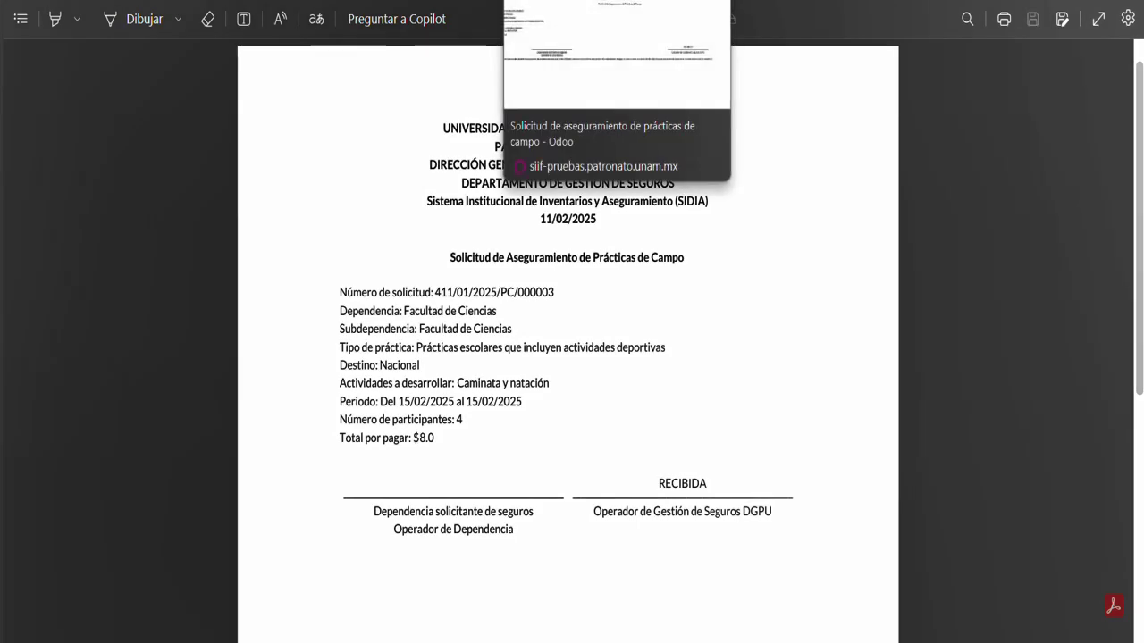
click(607, 0)
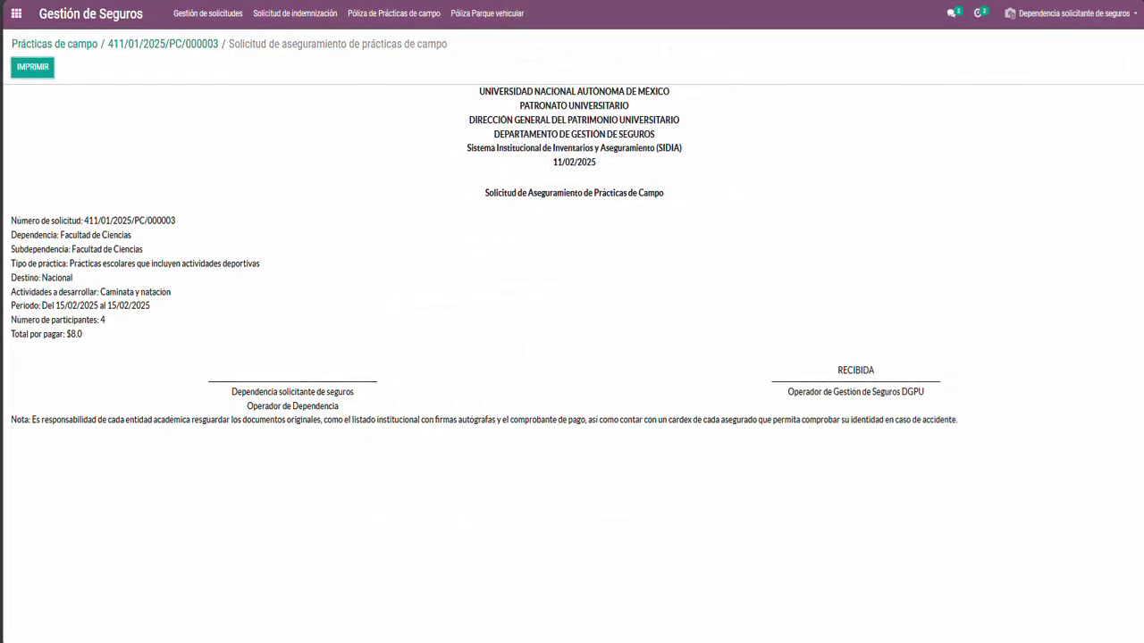
click(186, 52)
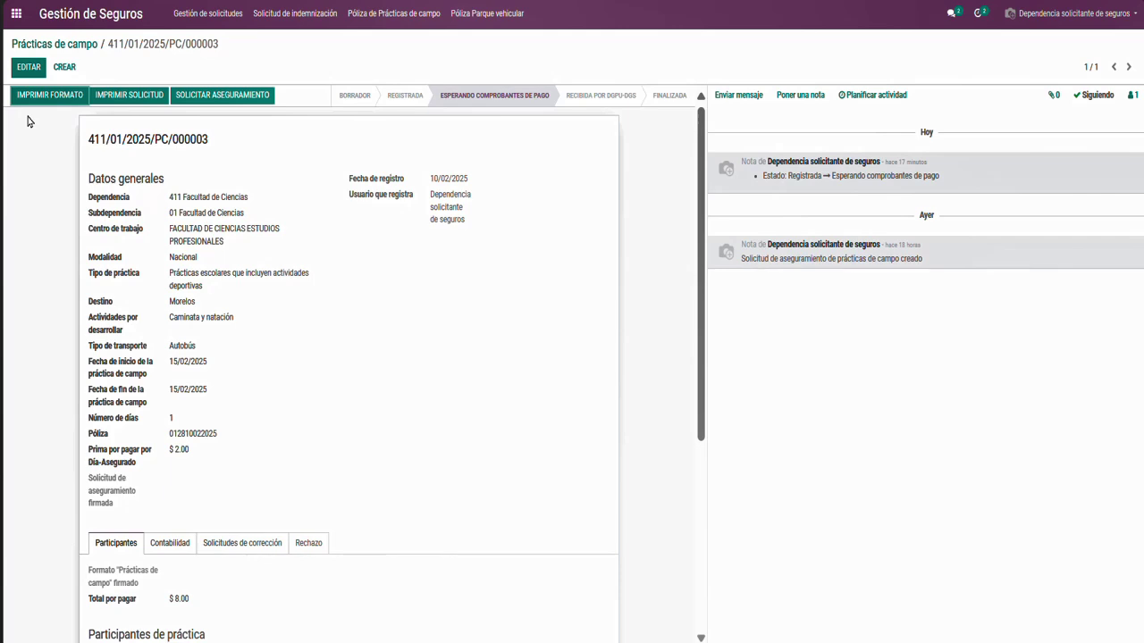
Attach the signed Solicitud de aseguramiento and the 411_01_2025_PC_000003 Formato Prácticas de Campo file, then save
click(23, 69)
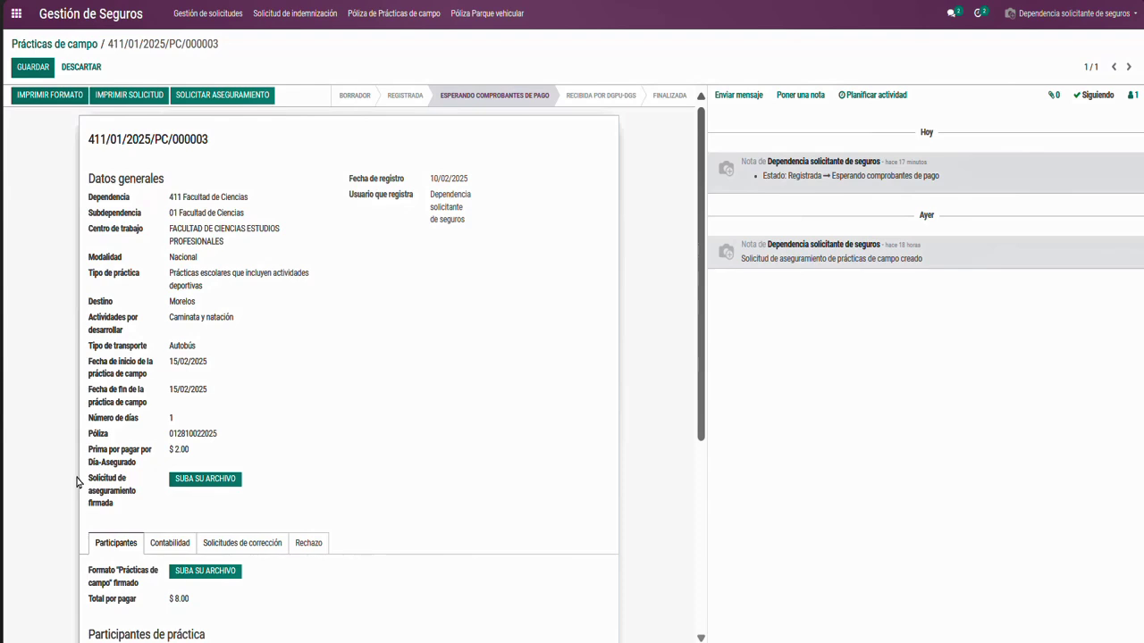
click(185, 484)
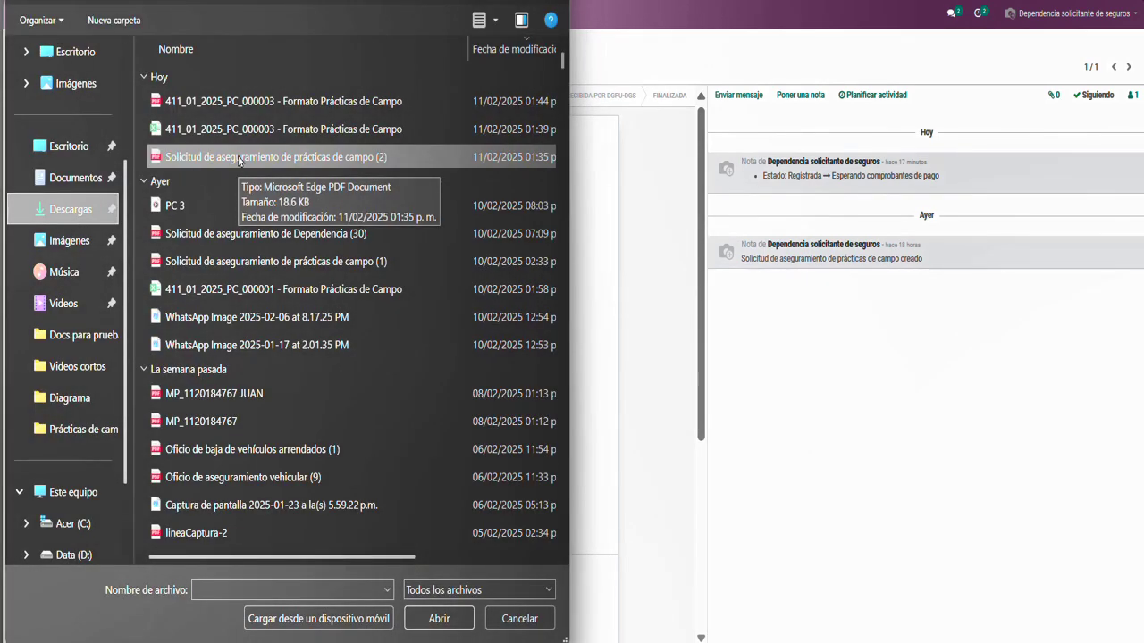
double_click(238, 158)
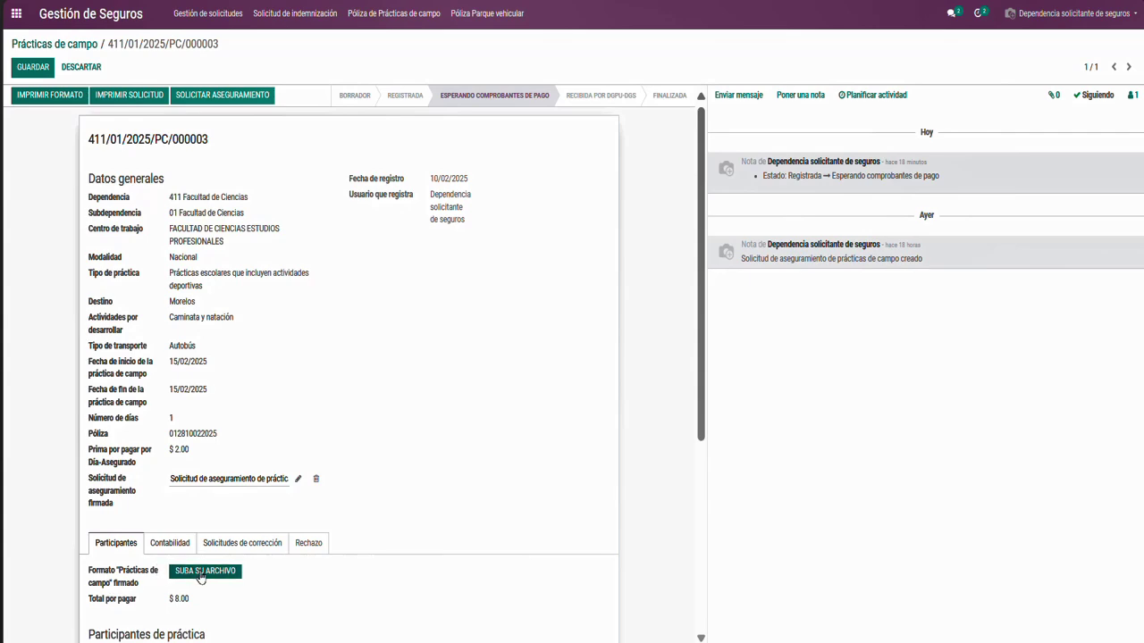
click(201, 574)
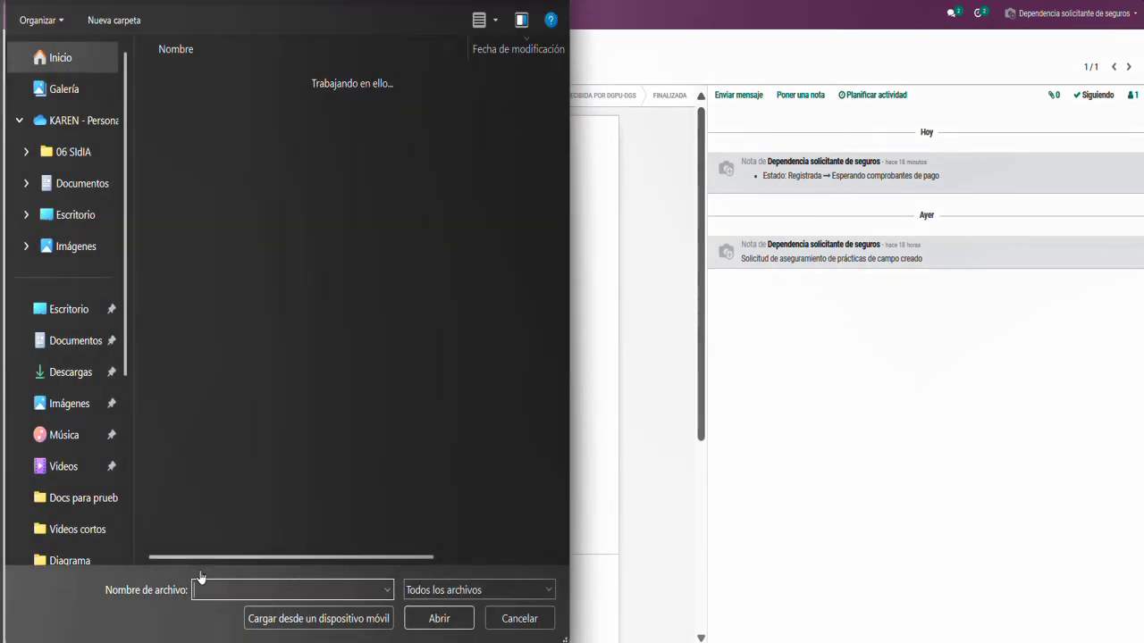
double_click(302, 102)
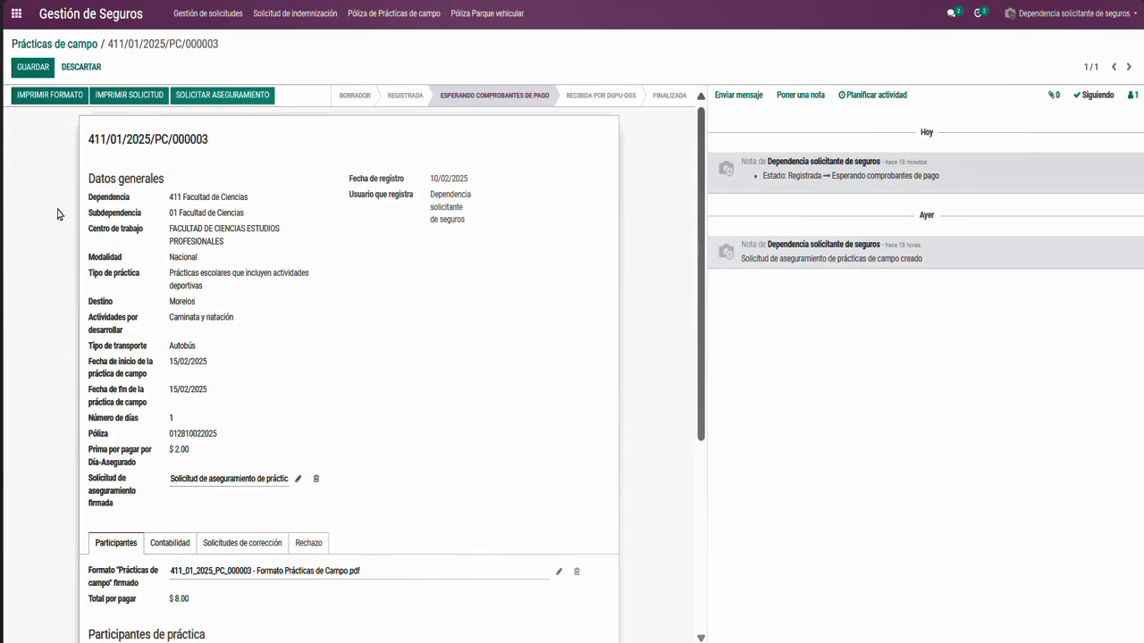
click(25, 71)
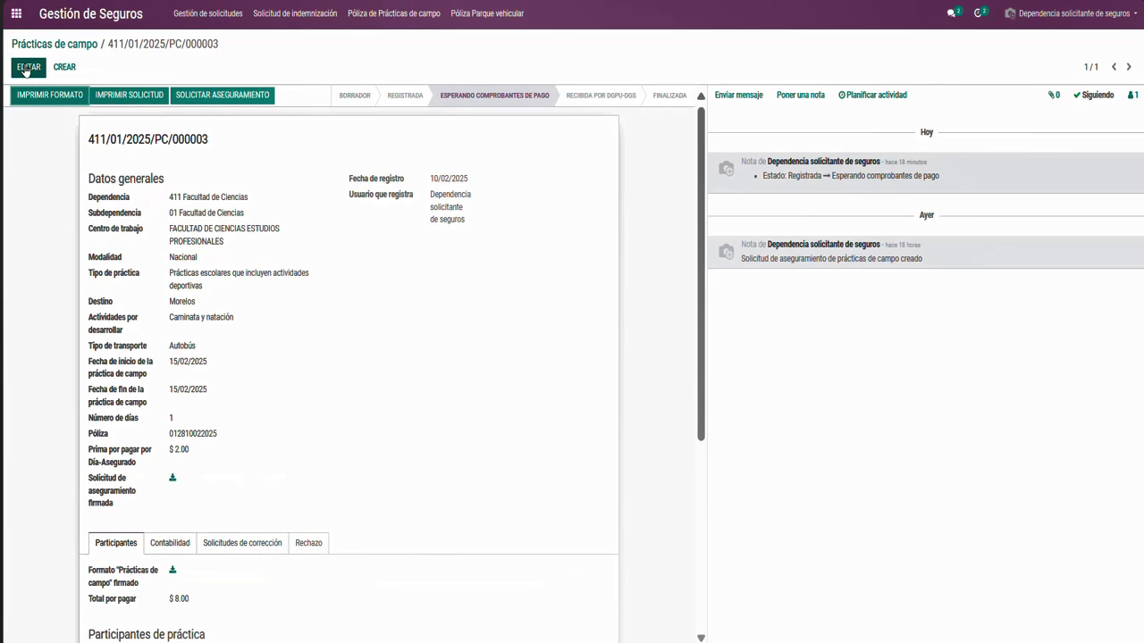
Remove the 20.81 Kb form attachment and upload the 411_01_2025_PC_000003 Formato Prácticas de Campo PDF instead
click(25, 70)
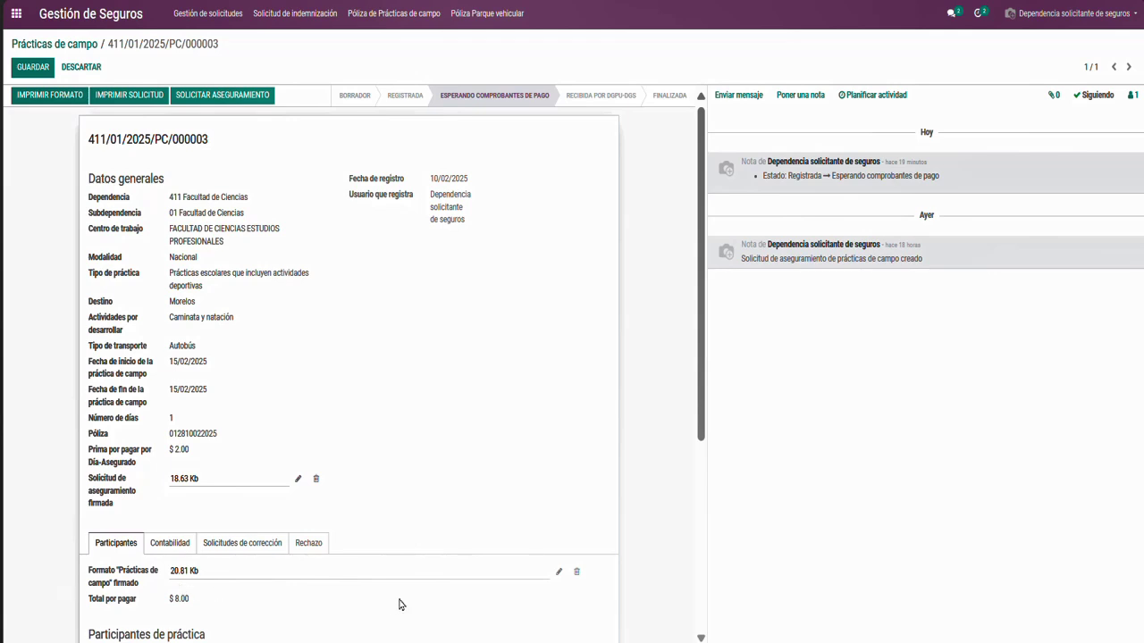
click(577, 572)
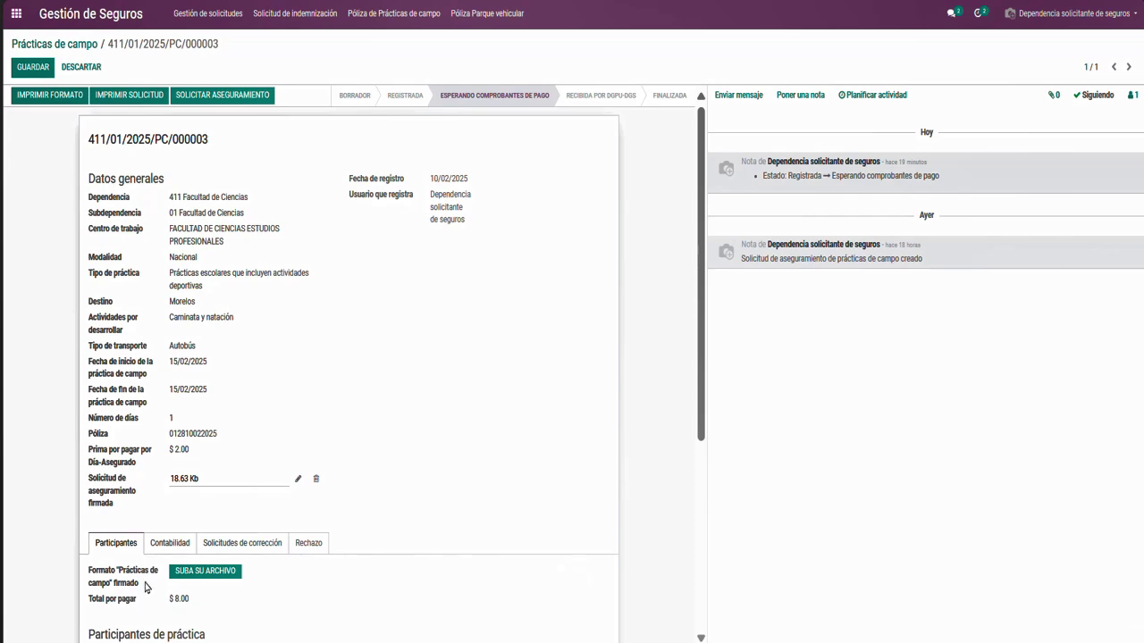
click(25, 69)
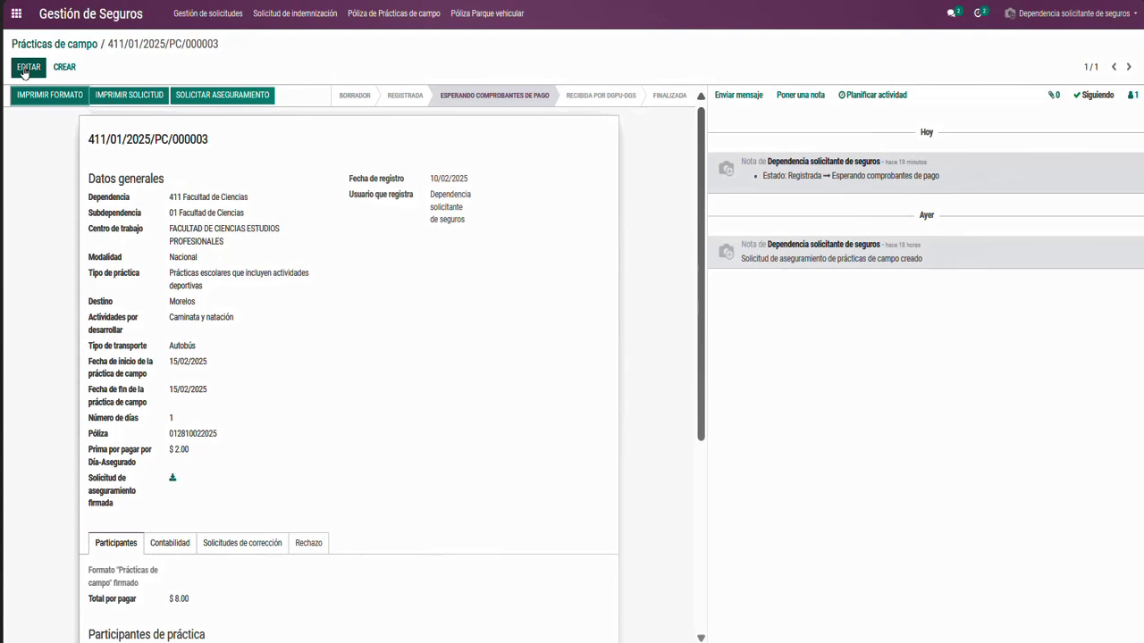
click(25, 72)
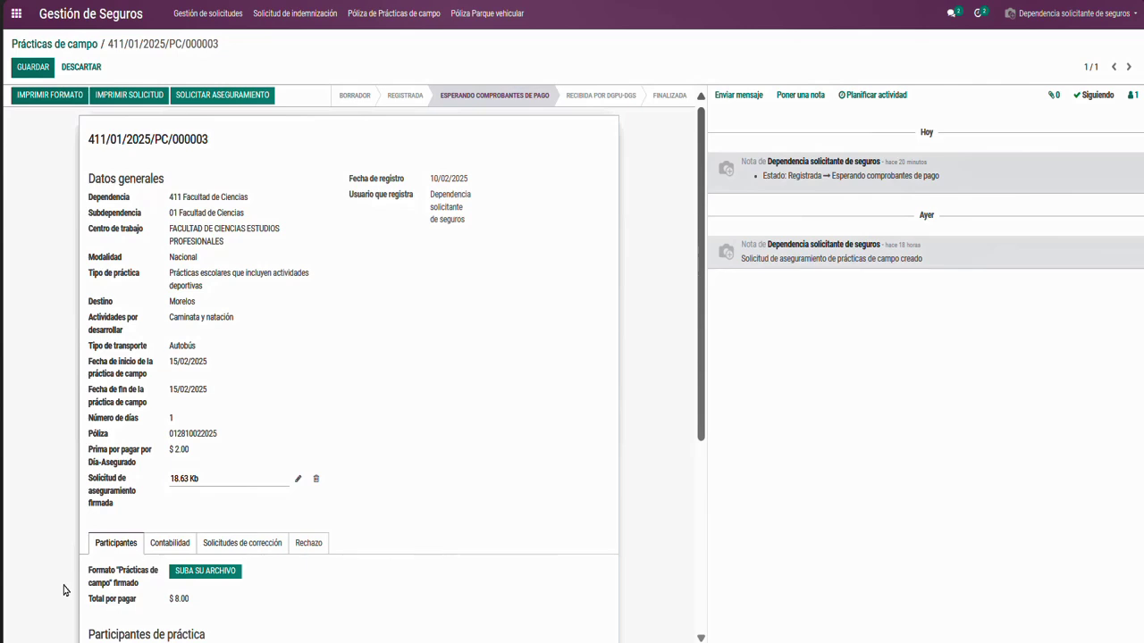
click(199, 578)
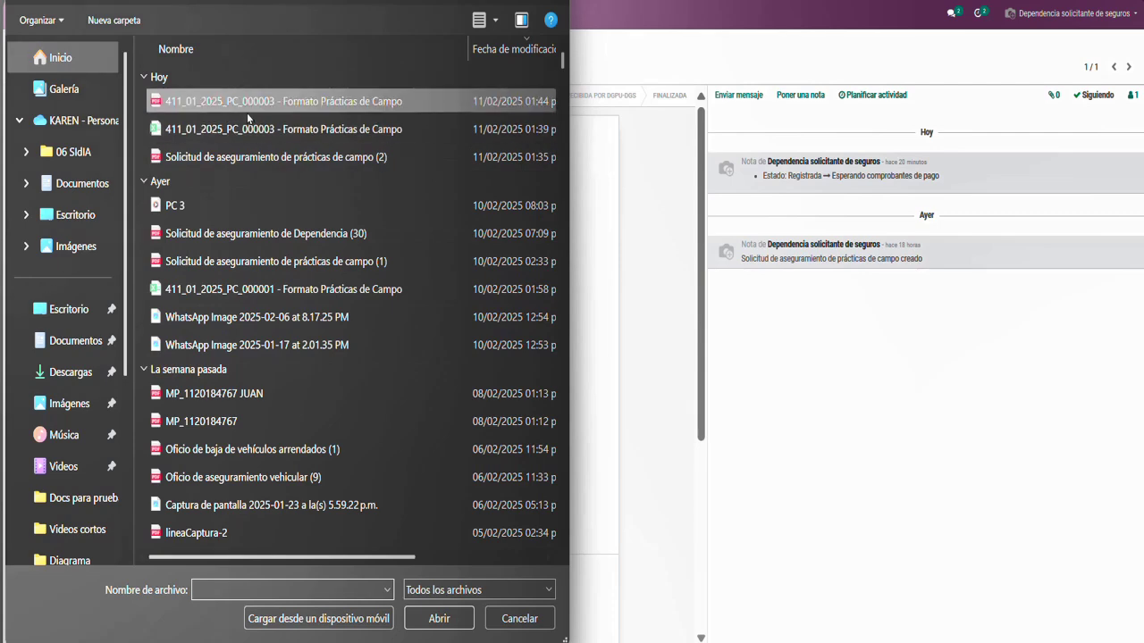
double_click(247, 101)
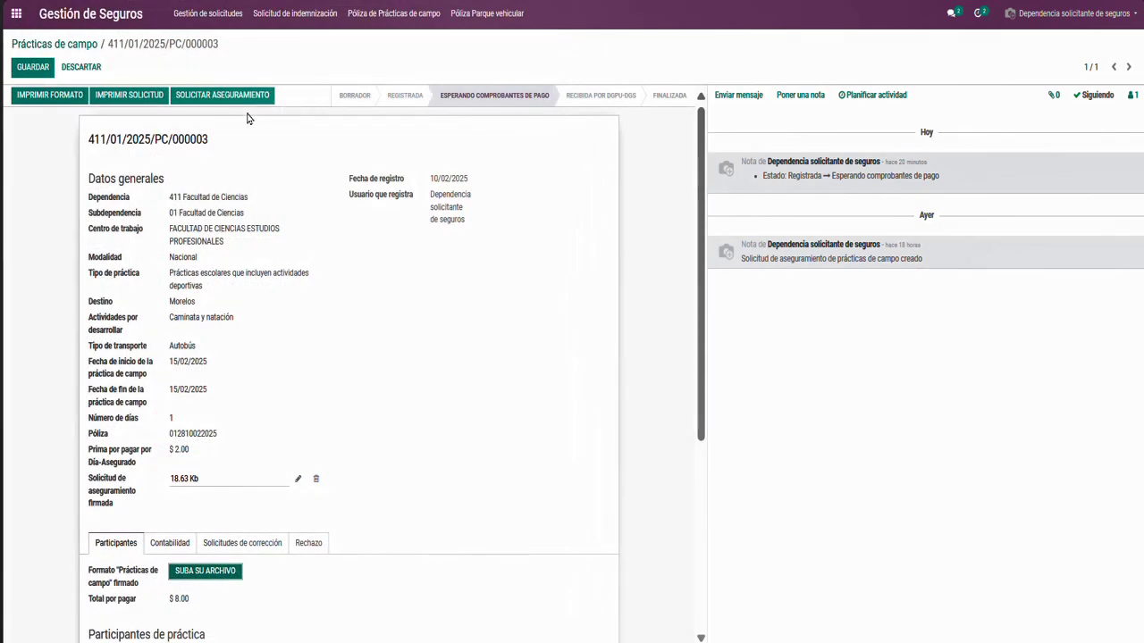
click(32, 67)
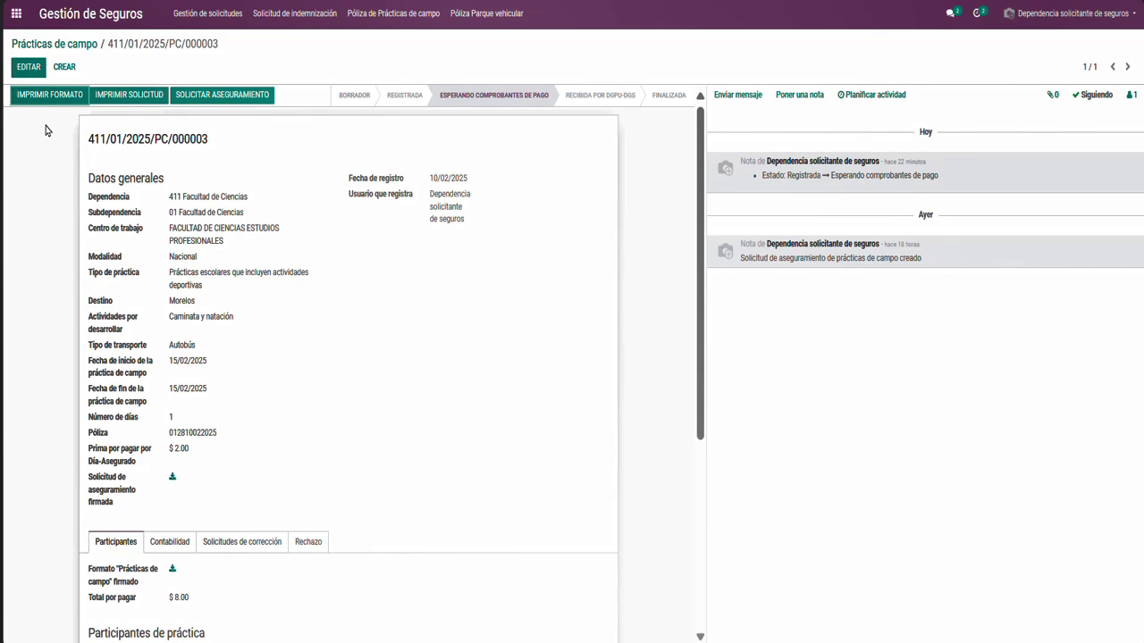
Start a new line under Pagos de práctica de campo, opening a blank payment form
click(27, 69)
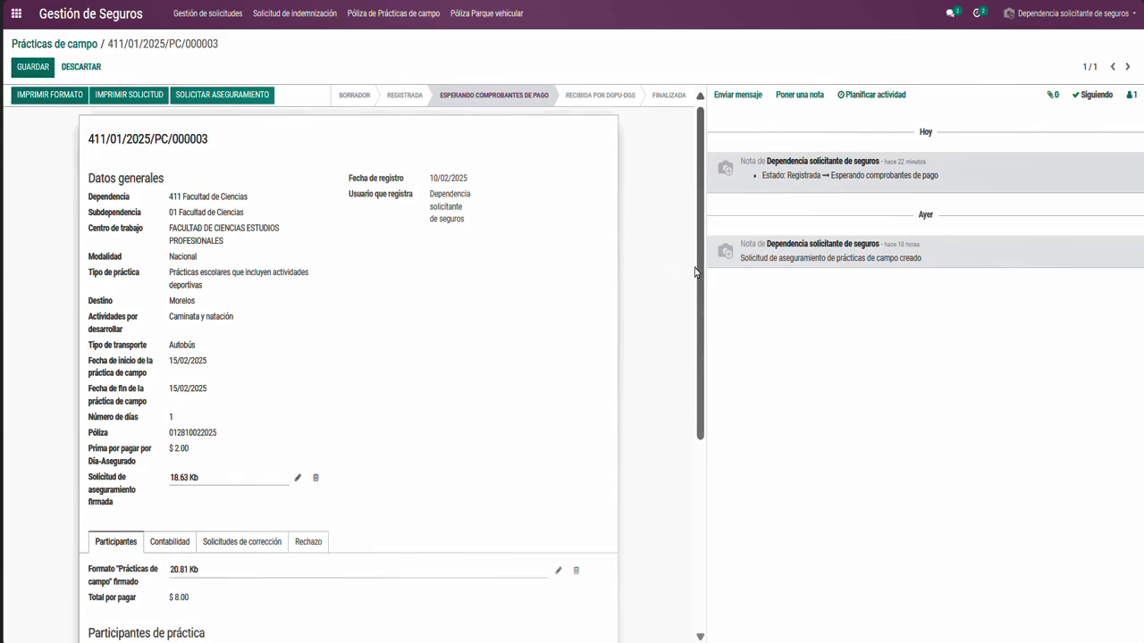
scroll(684, 390, down, 5)
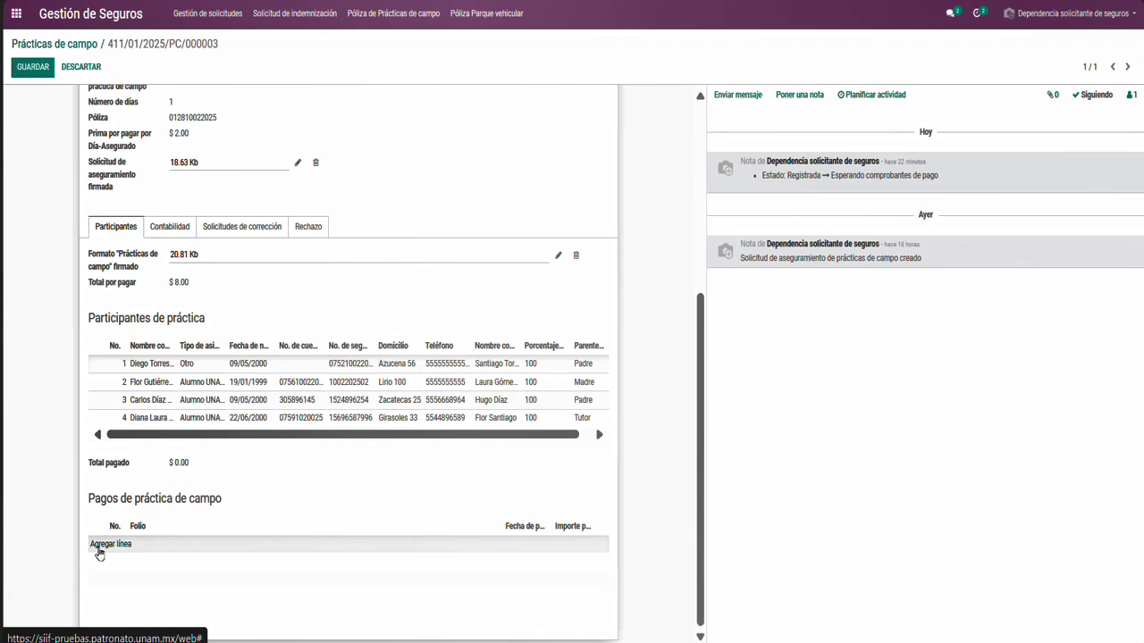
click(99, 545)
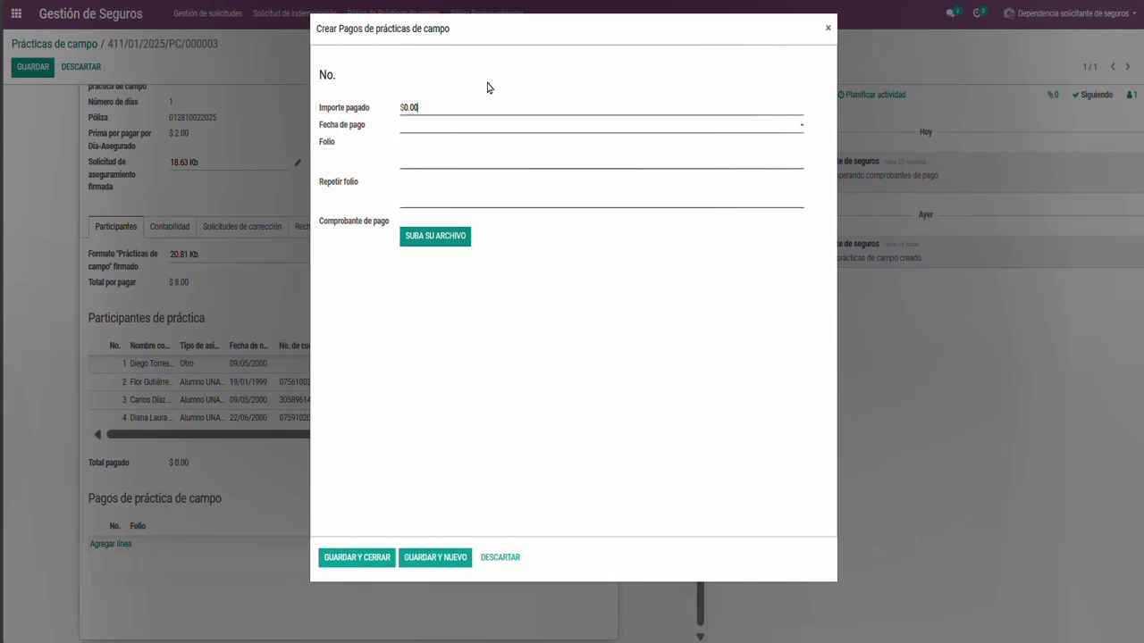
double_click(436, 104)
text(2)
click(436, 127)
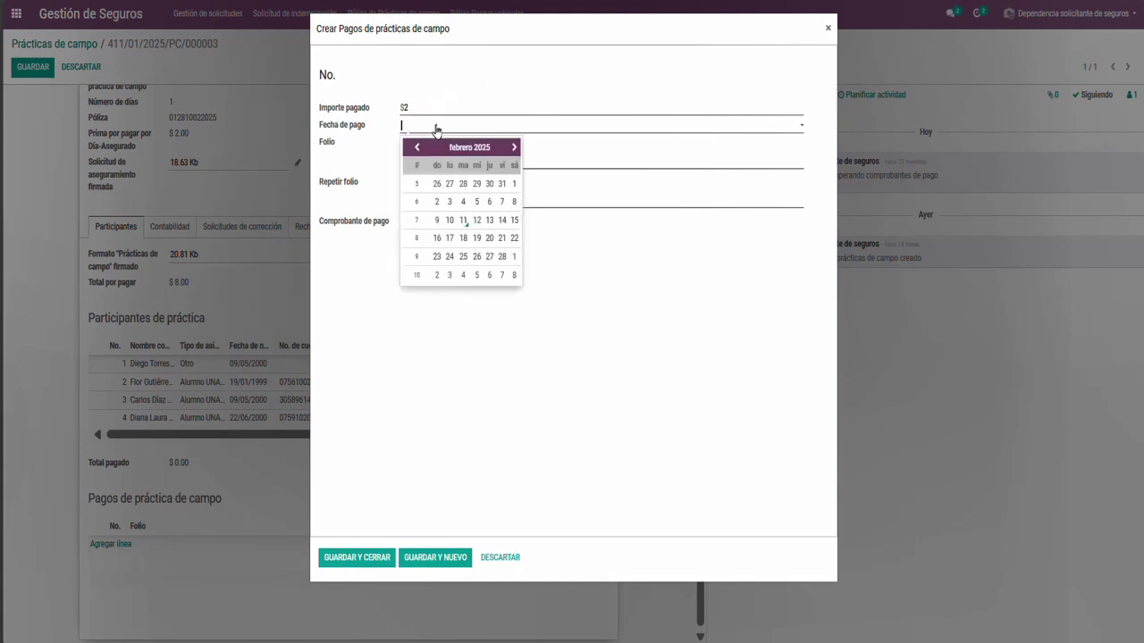
click(450, 220)
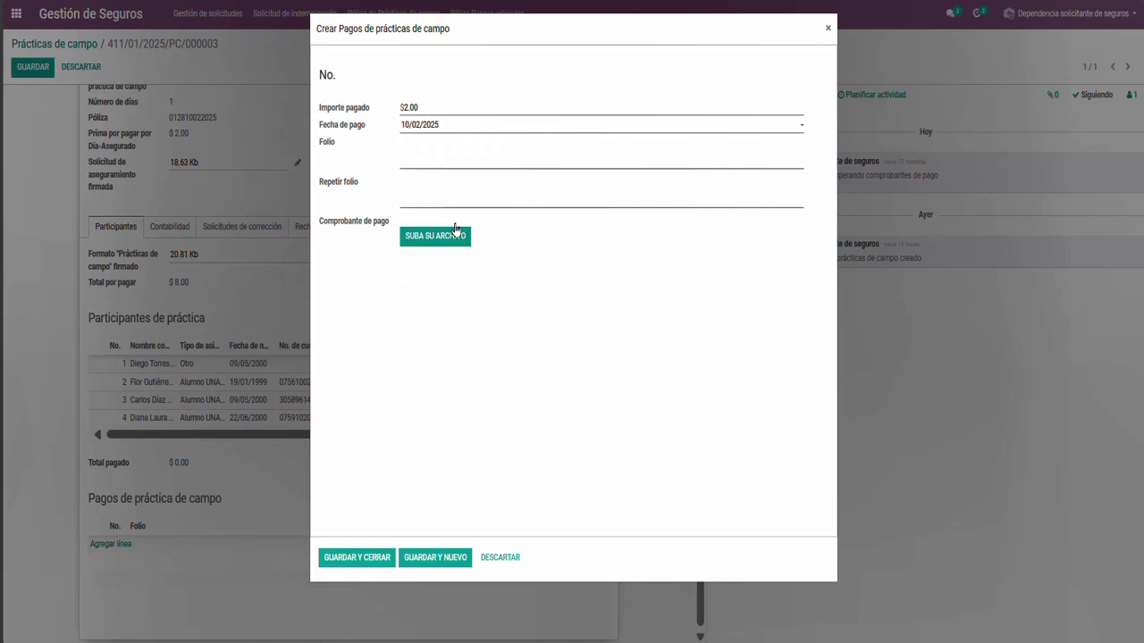
click(432, 157)
text(411012025031)
click(432, 199)
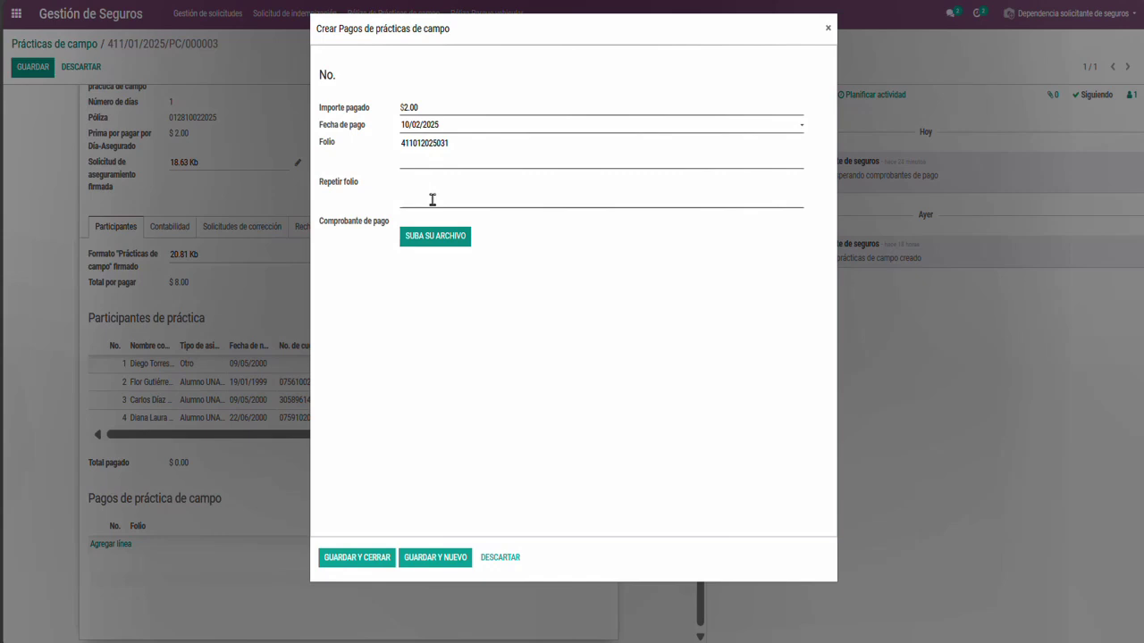
text(41)
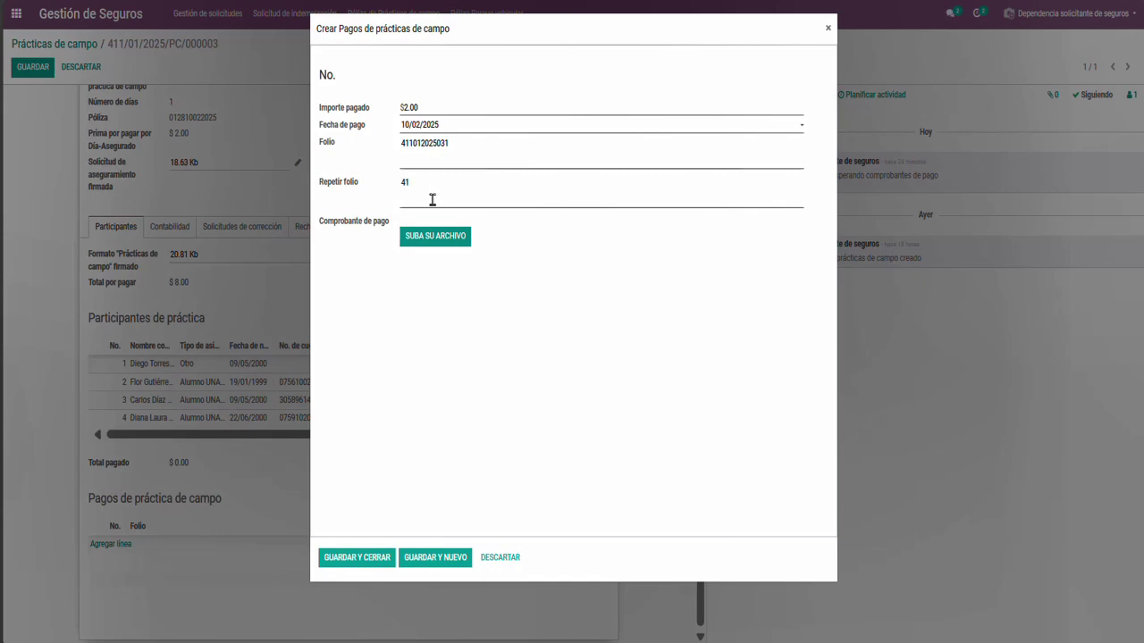
text(1012025031)
Upload the Comprobante de pago PDF as the first payment's receipt
click(436, 237)
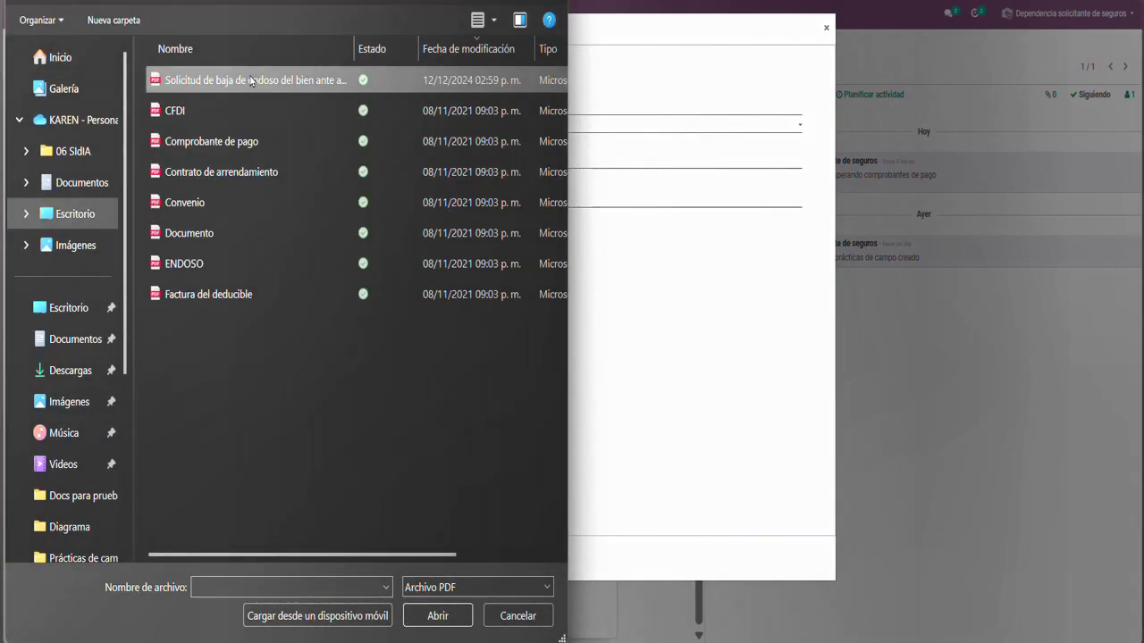
double_click(265, 140)
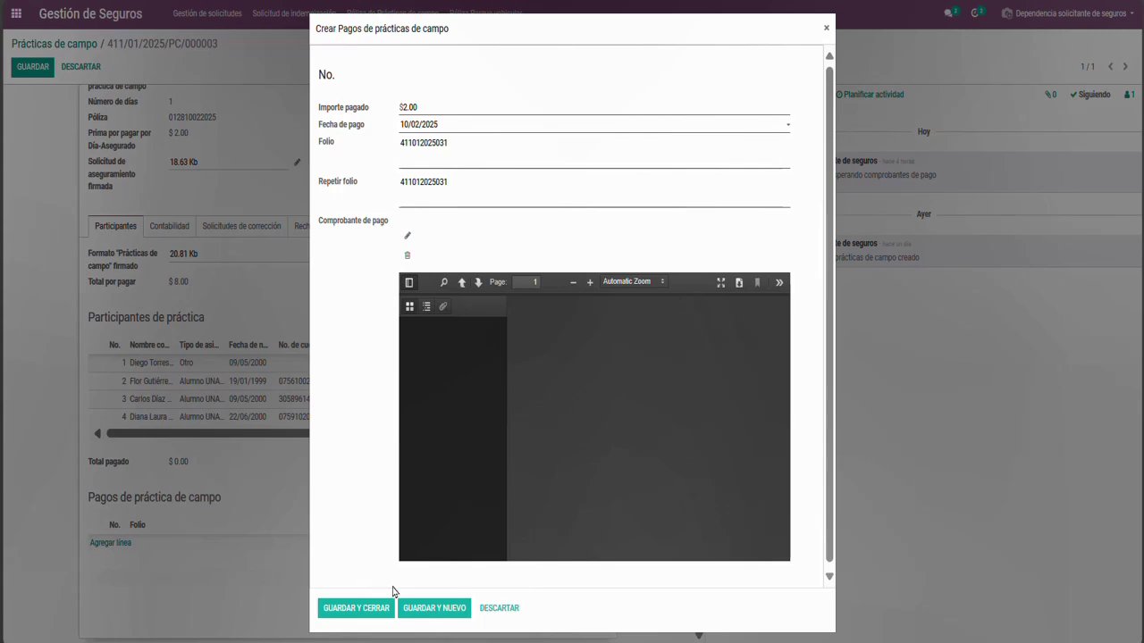
Save the first payment and start a second one of $6.00 dated 10/02/2025
click(419, 610)
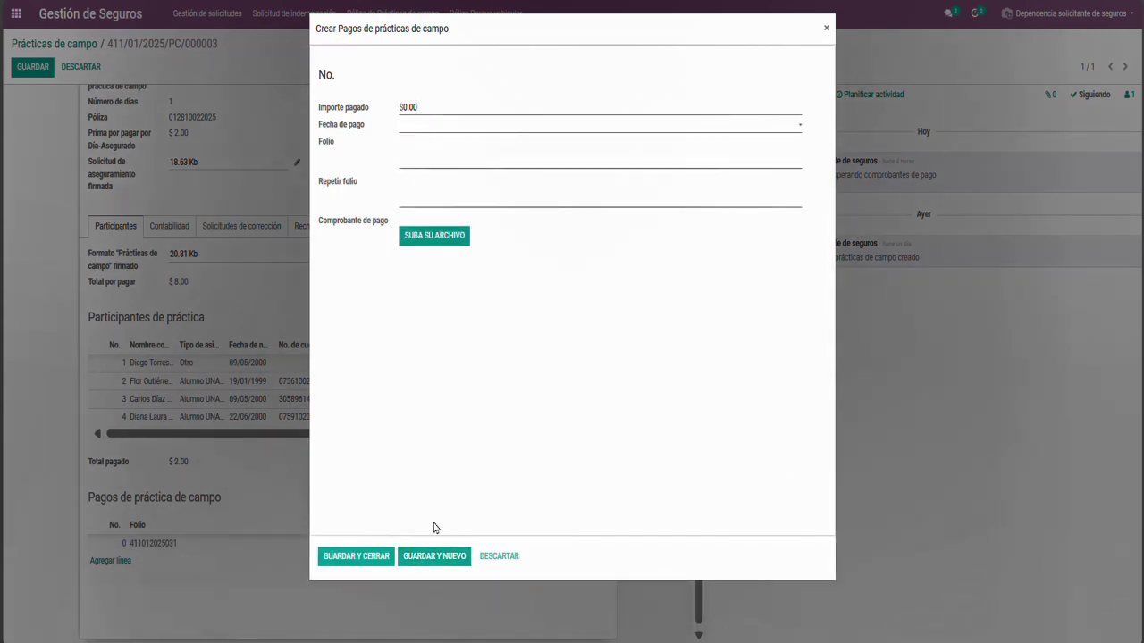
click(422, 106)
text(60)
key(BackSpace)
click(420, 125)
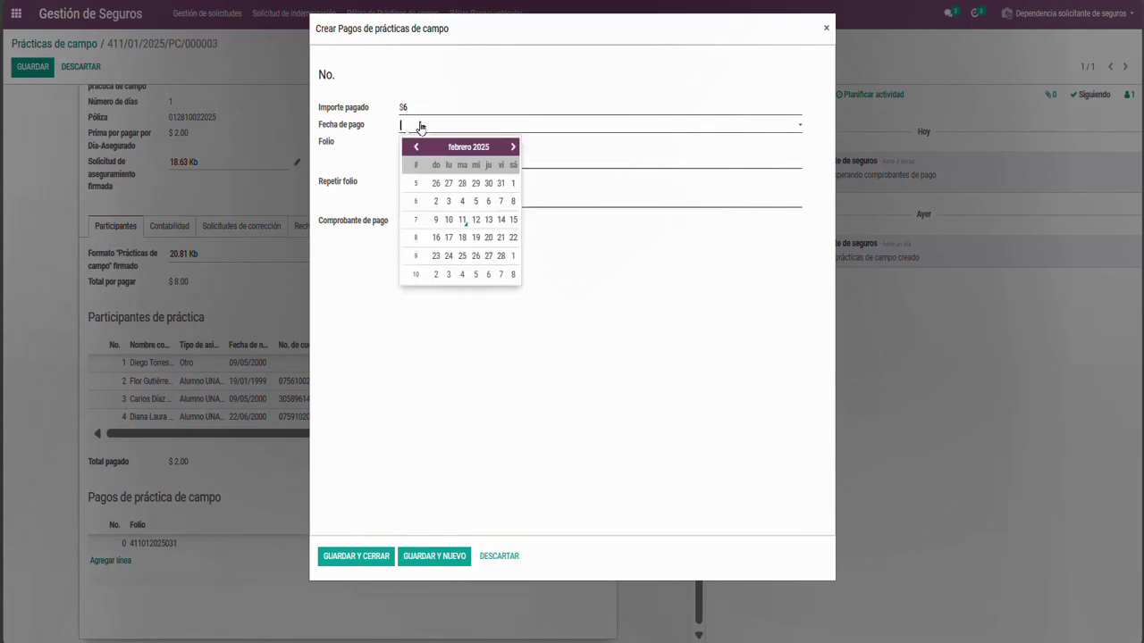
click(449, 219)
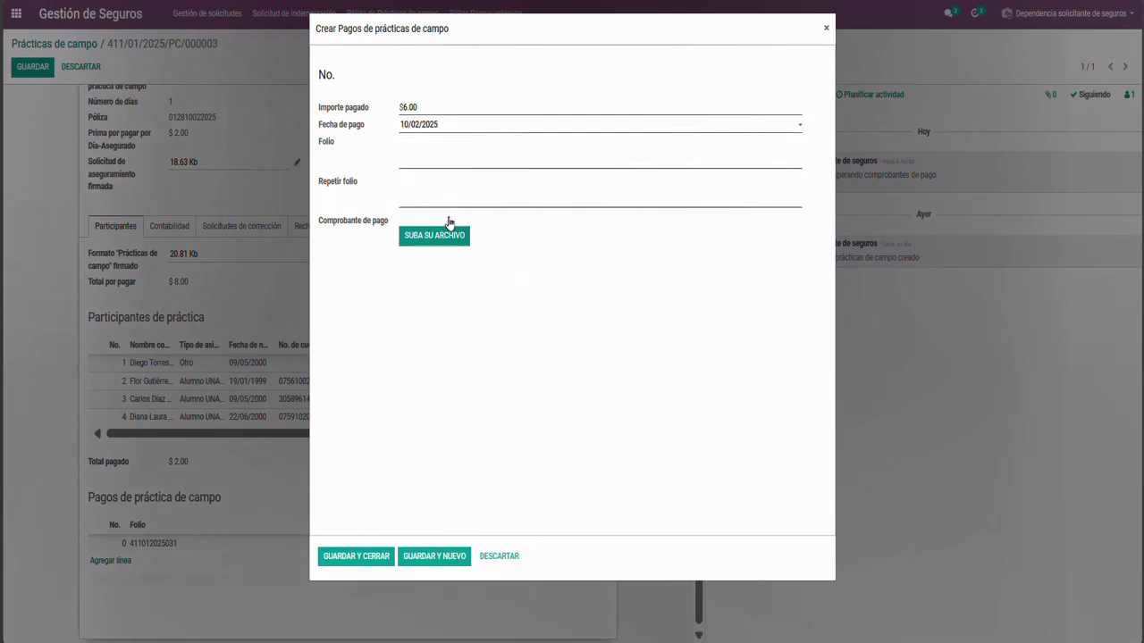
click(405, 156)
text(411012025032)
click(415, 196)
text(4110)
text(202)
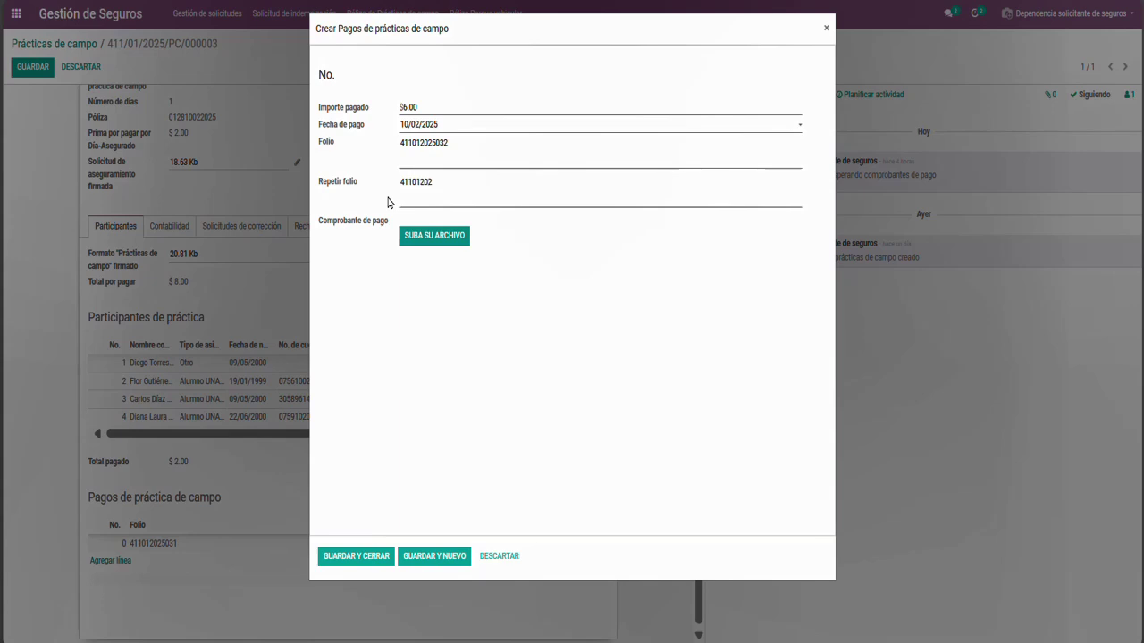
text(5032)
click(411, 243)
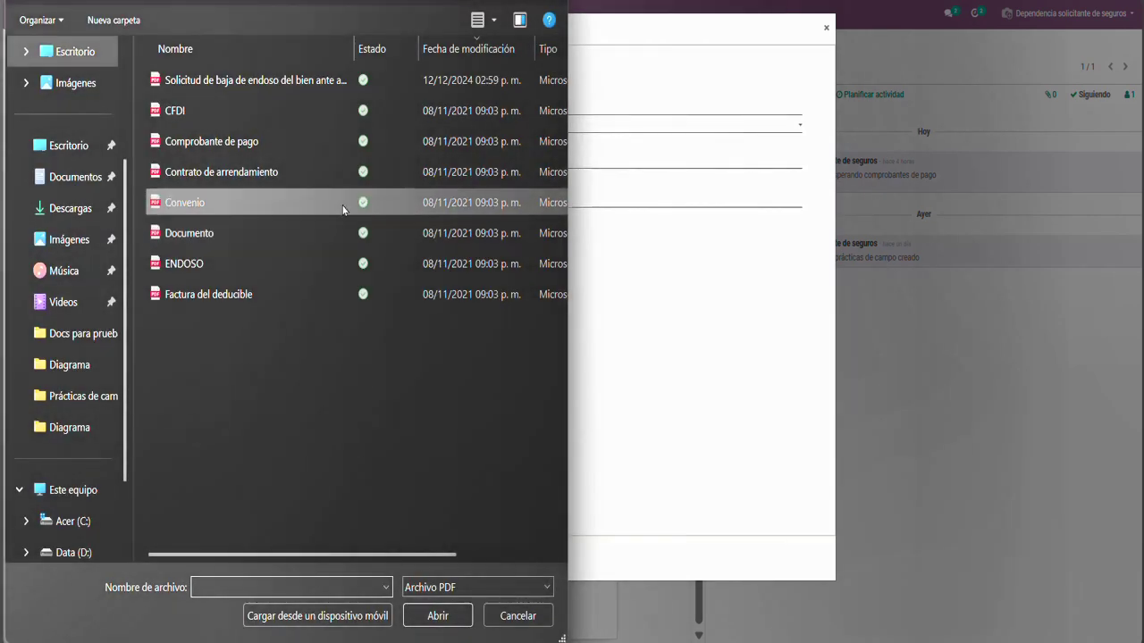
click(289, 147)
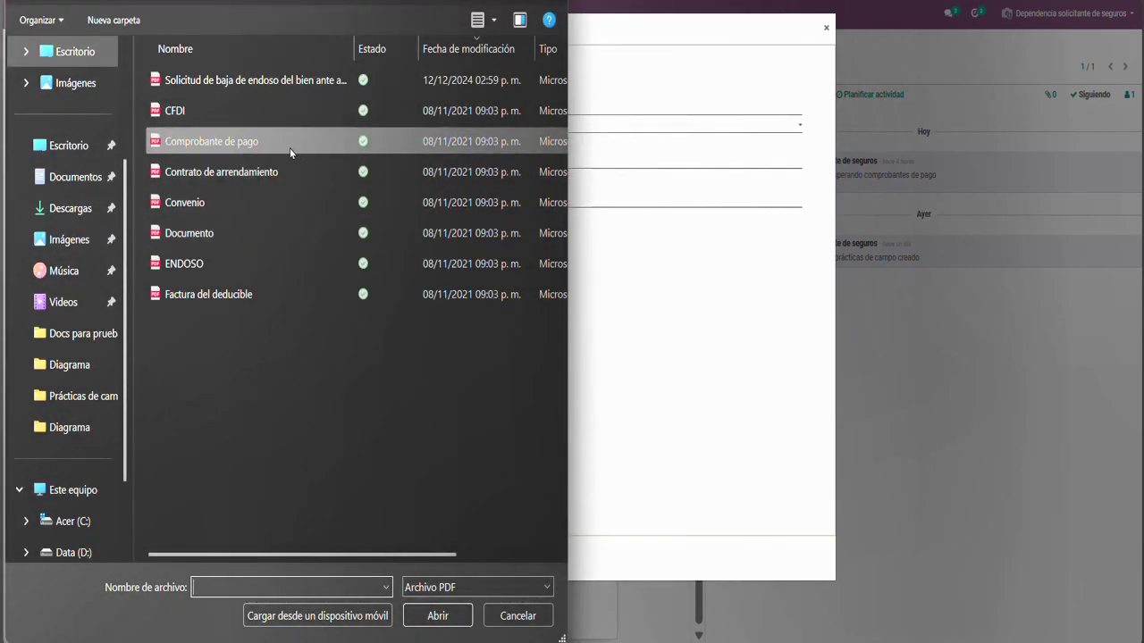
double_click(289, 147)
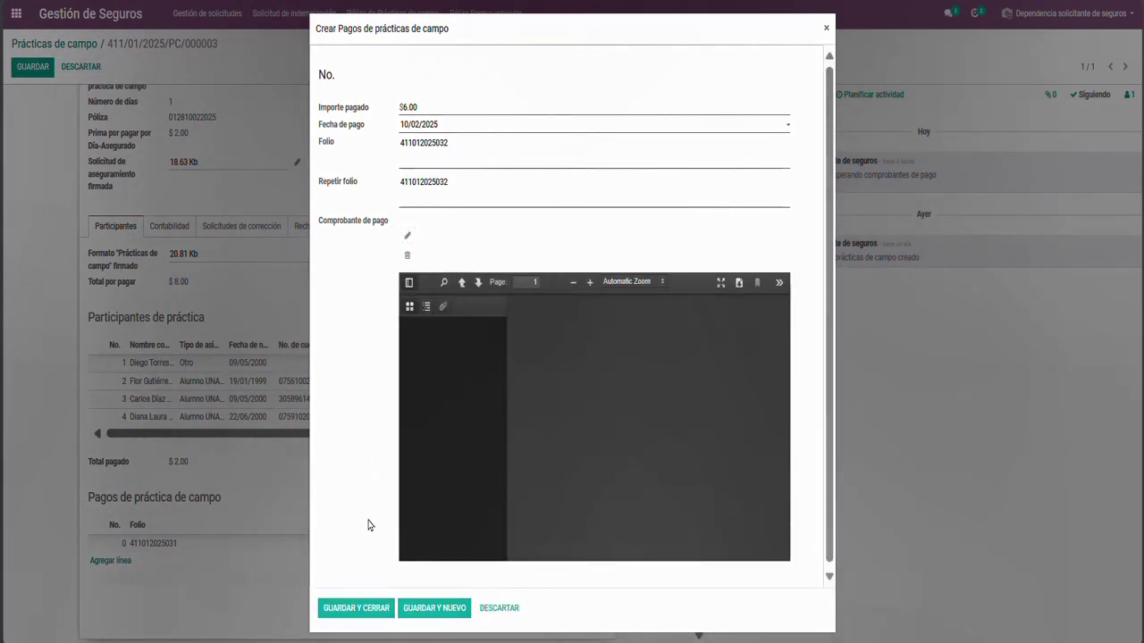
Save the $6.00 payment line so Total pagado reads $8.00, then scroll back up
click(341, 608)
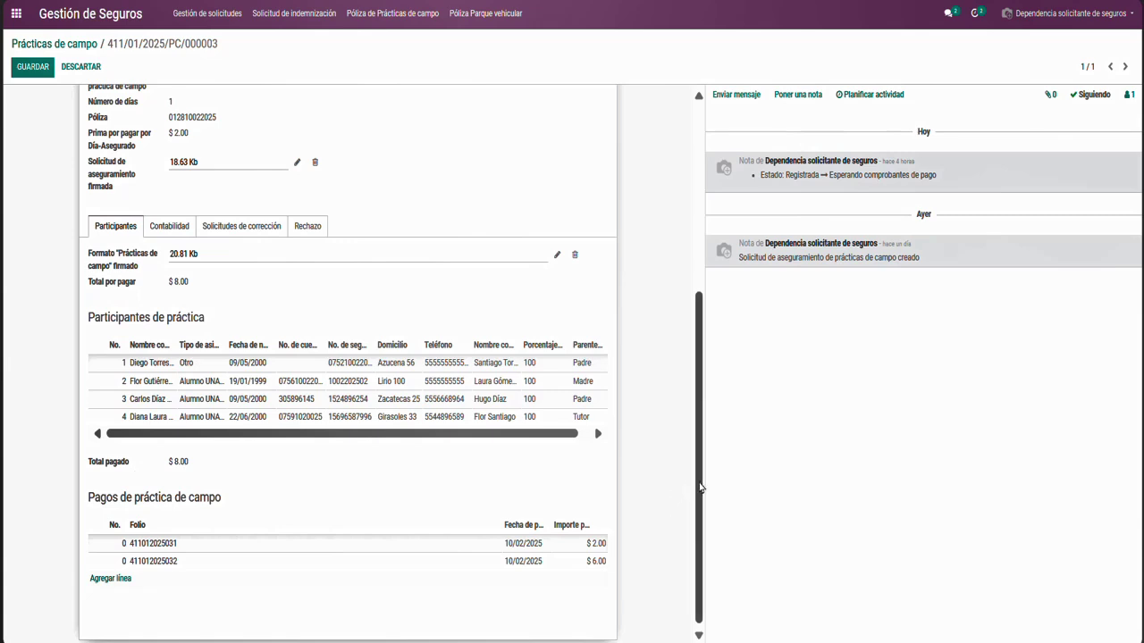
drag(700, 488, 706, 282)
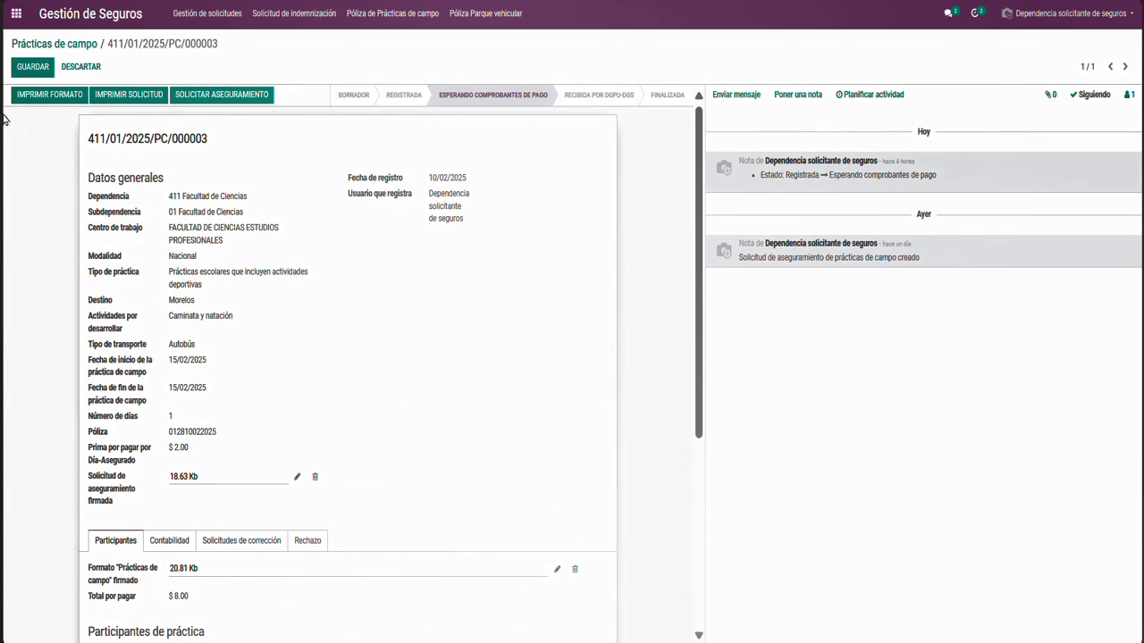
Save request 411/01/2025/PC/000003, reopen it to check both payment lines, and save again
click(22, 72)
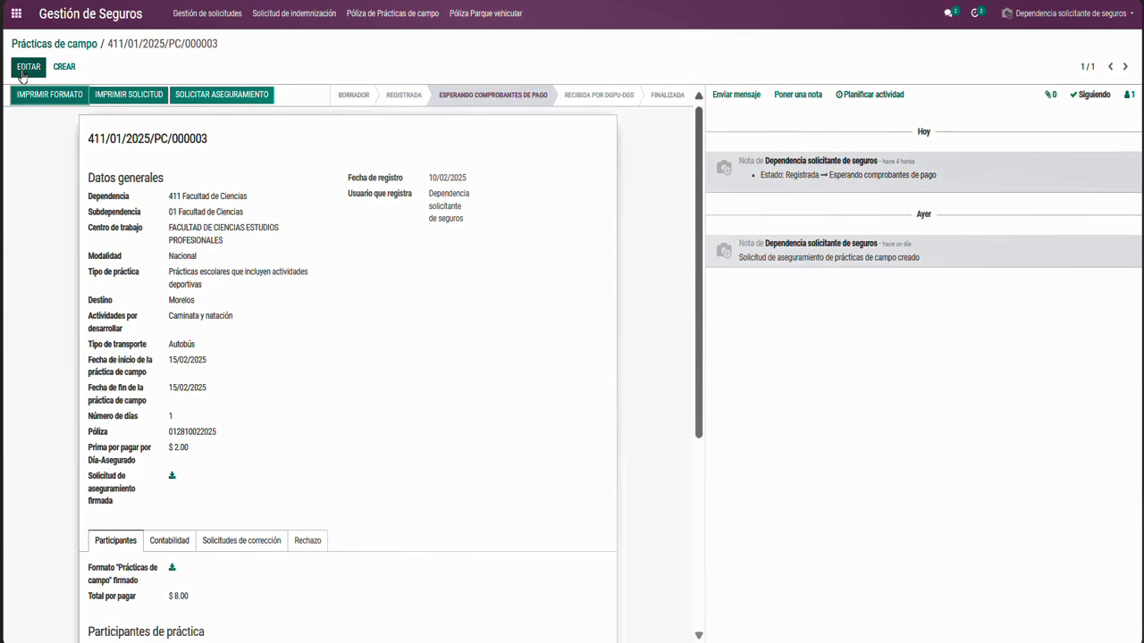
click(23, 71)
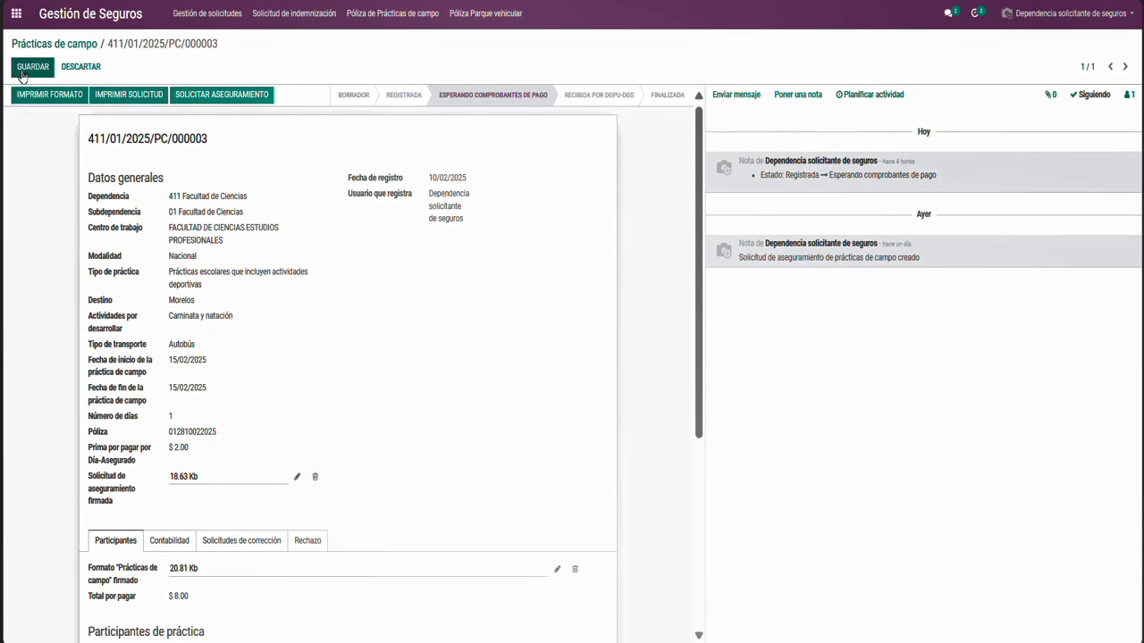
scroll(679, 447, down, 5)
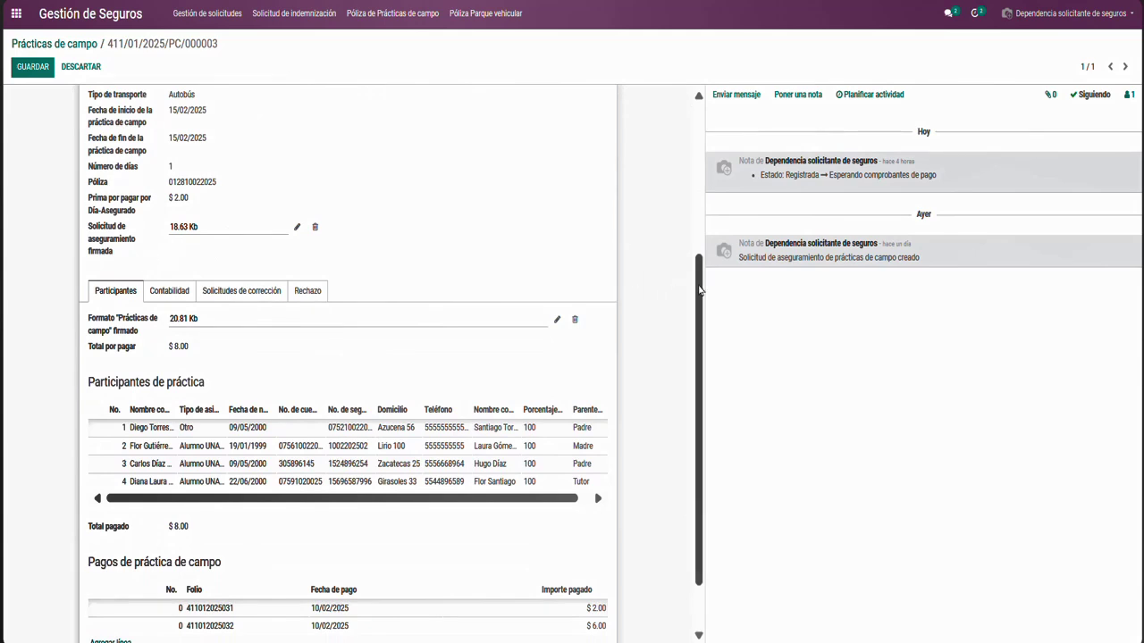
drag(699, 291, 701, 355)
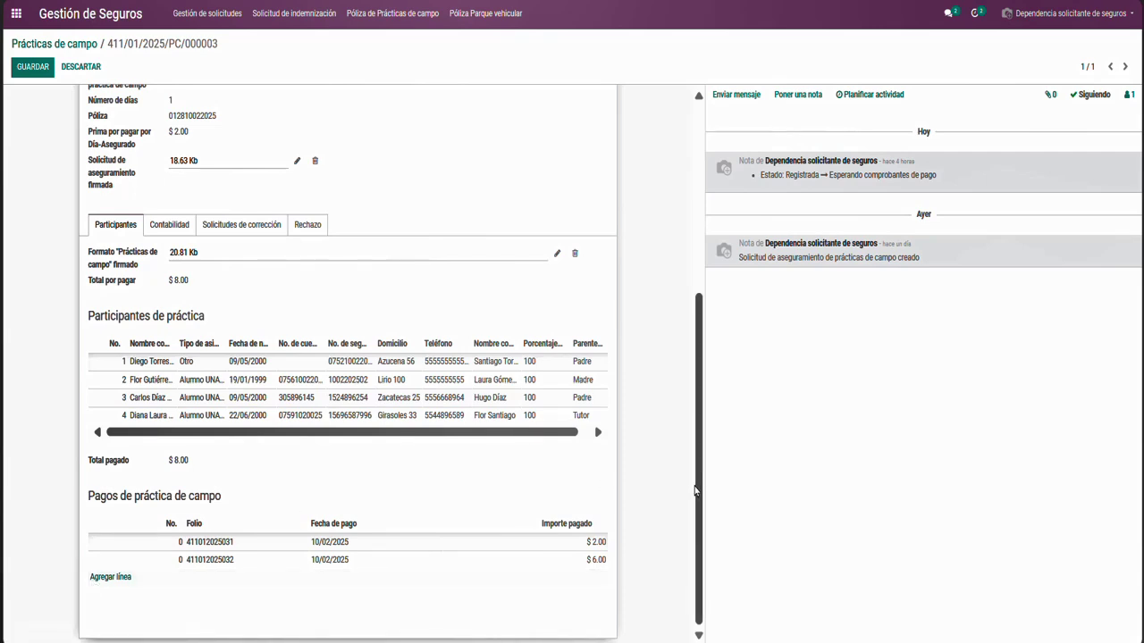
drag(695, 491, 685, 281)
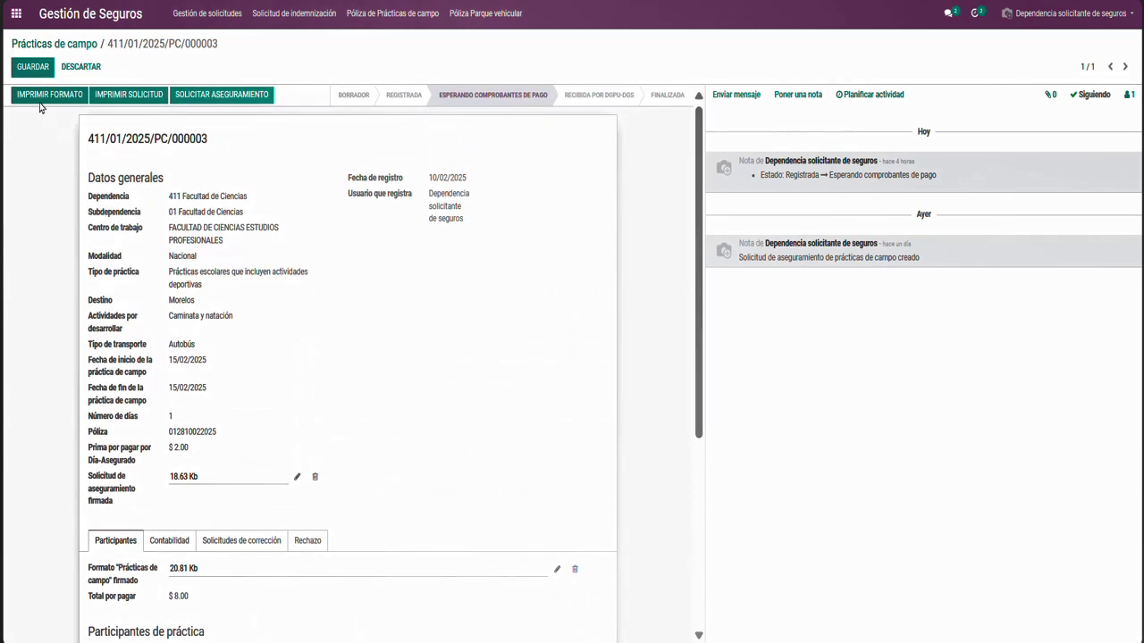
click(28, 69)
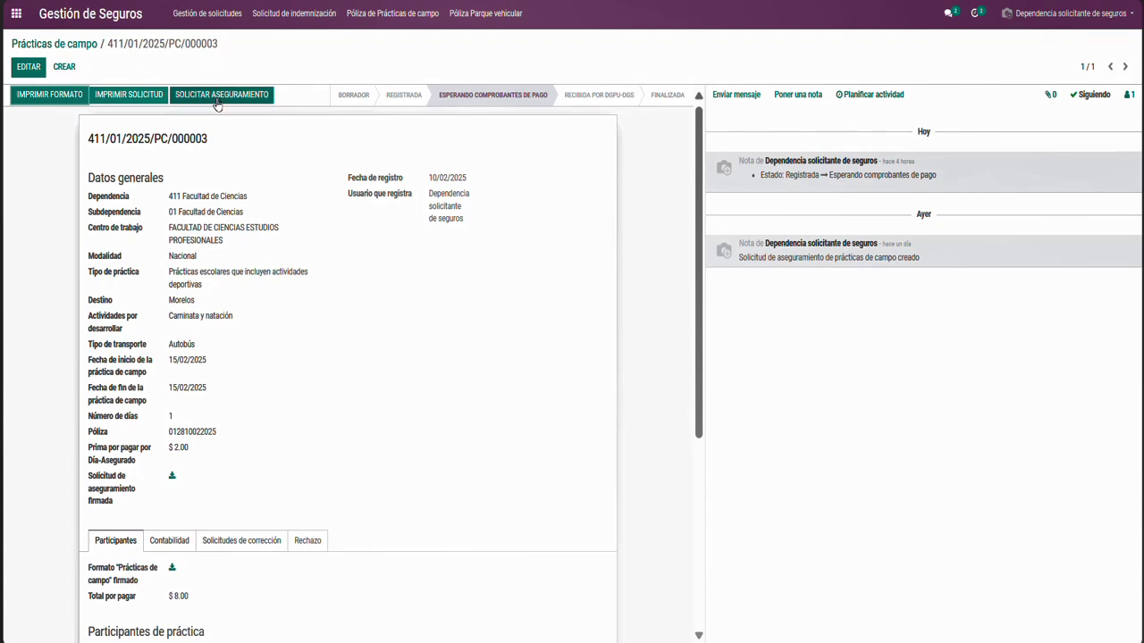
Submit the request via SOLICITAR ASEGURAMIENTO to reach Recibida por DGPU-DGS, then re-enter edit mode
click(217, 96)
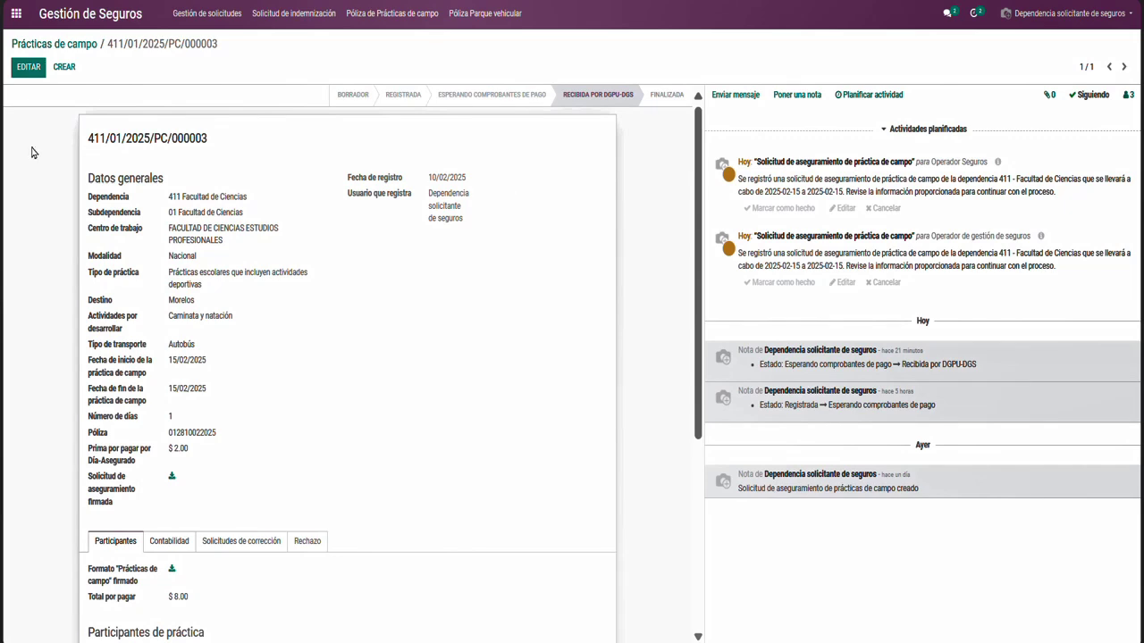
click(26, 75)
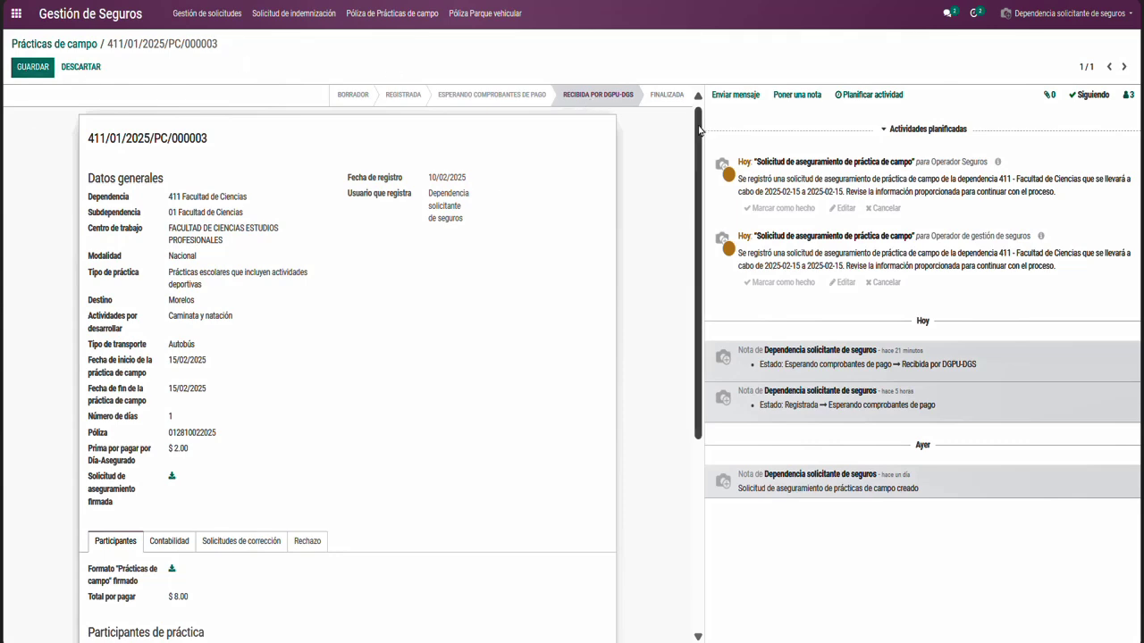
Scroll through request 411/01/2025/PC/000003 as the insurance operator to review it
drag(700, 134, 696, 188)
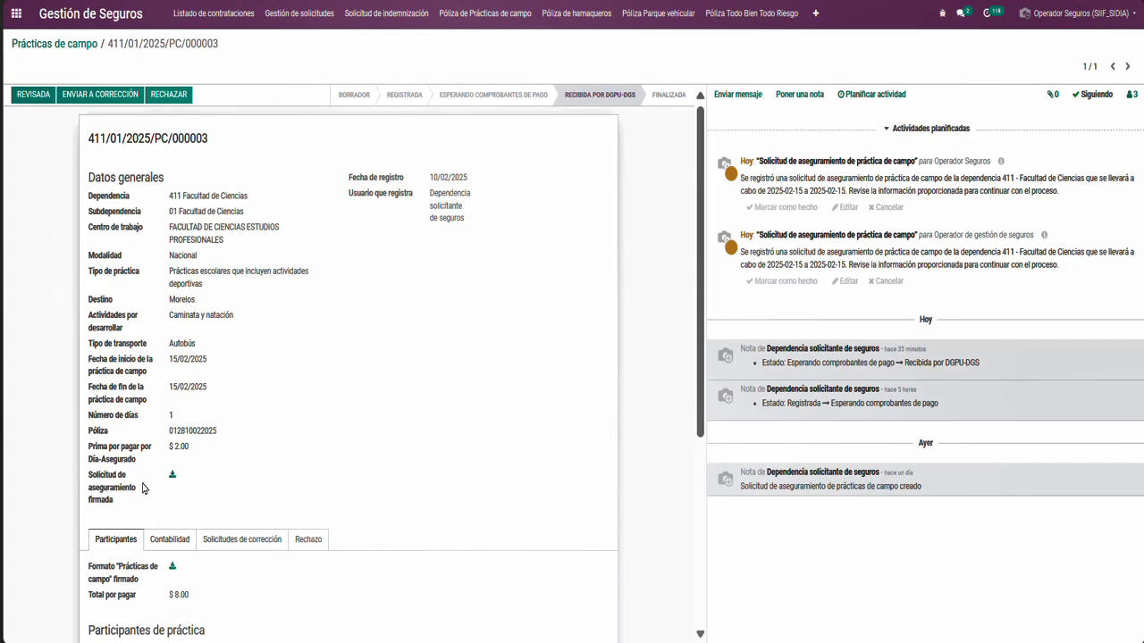
Download and open the signed insurance request PDF, then return to the request record
click(174, 479)
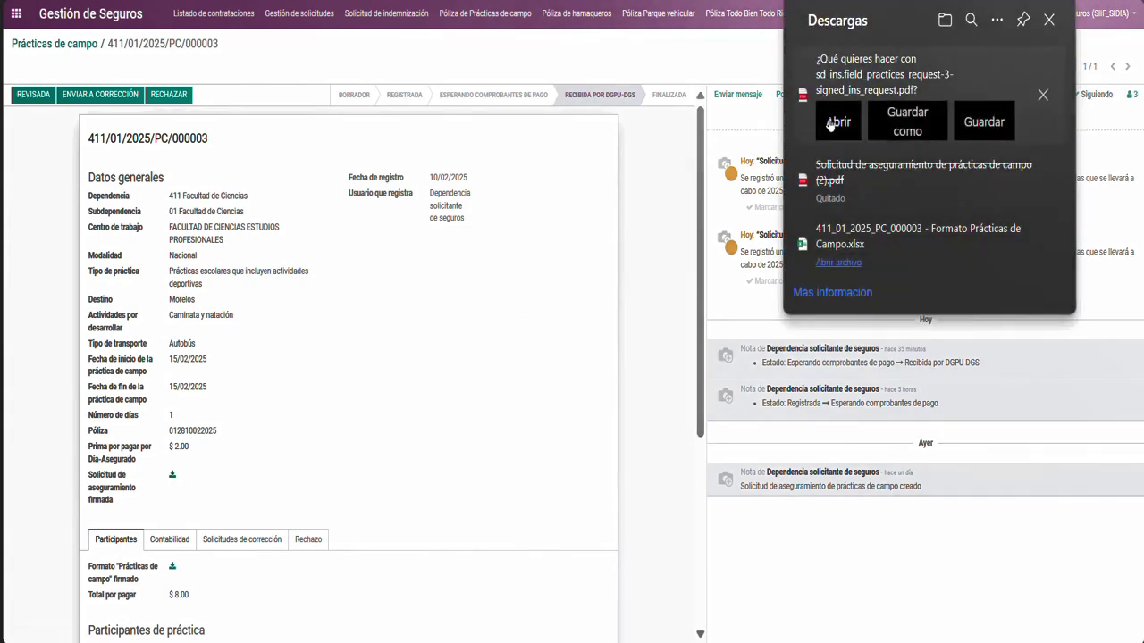
click(830, 124)
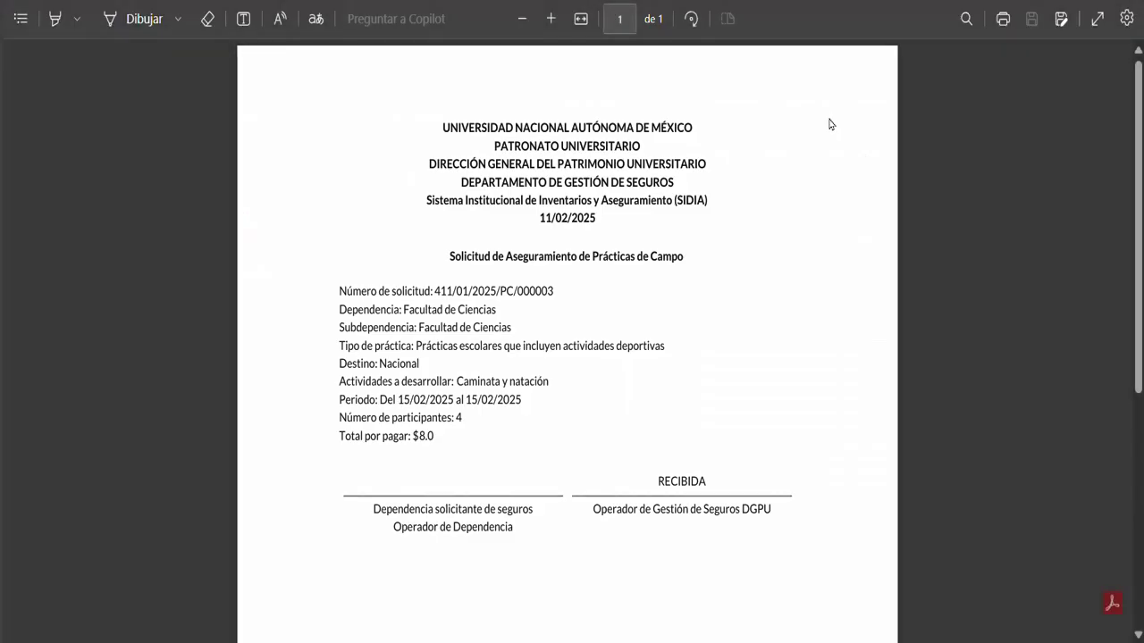
click(572, 1)
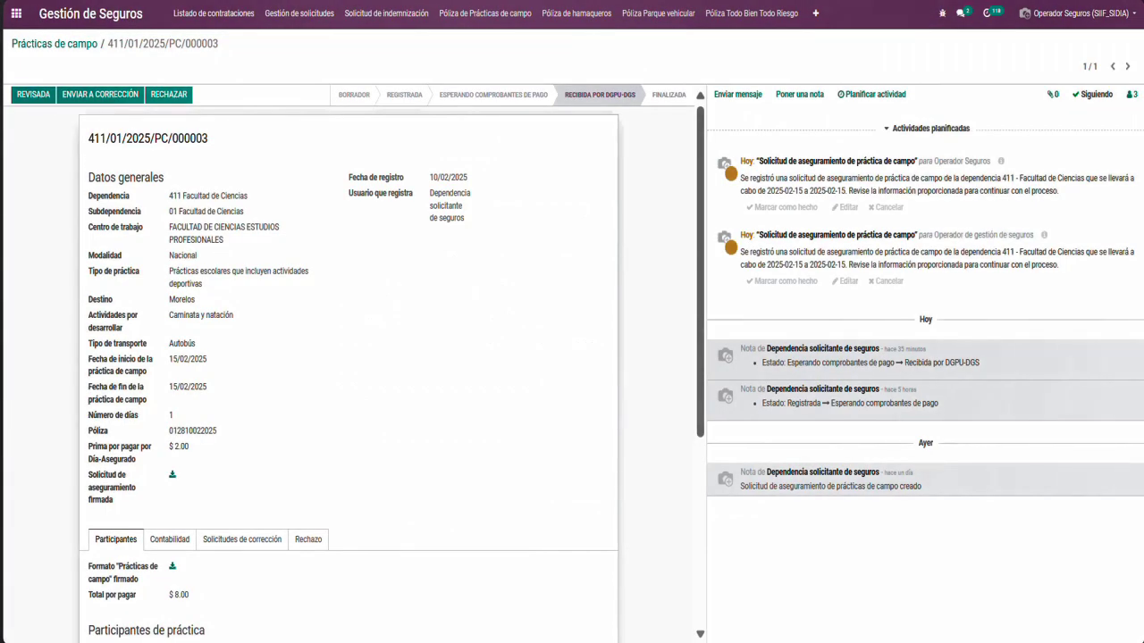
drag(701, 214, 702, 402)
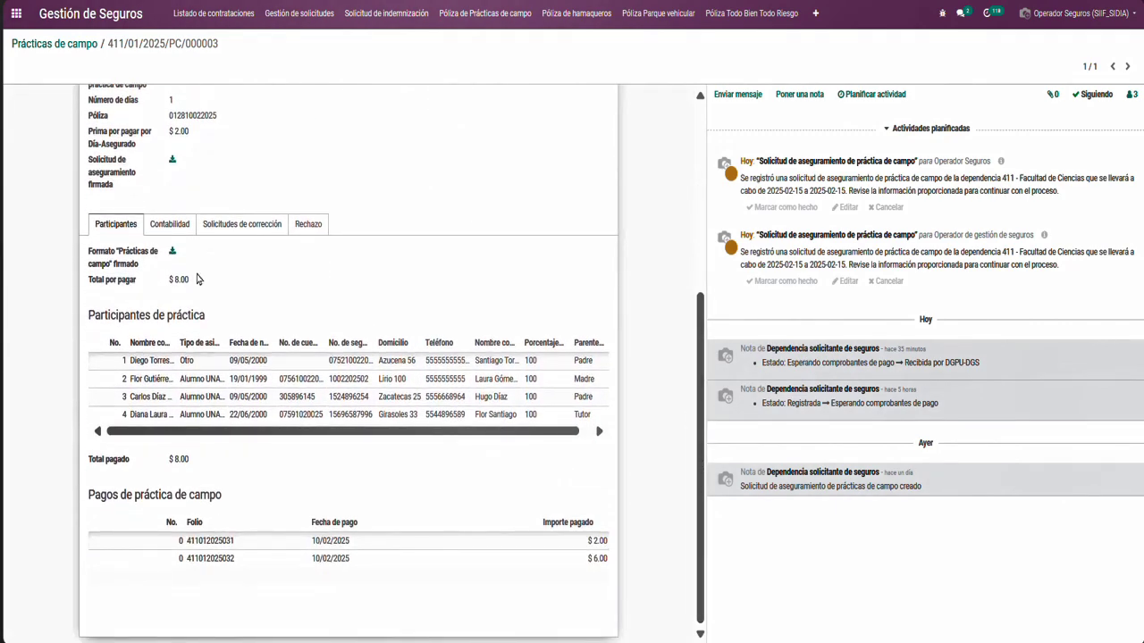
Download and open the signed Prácticas de campo format PDF, then return to the request
click(173, 255)
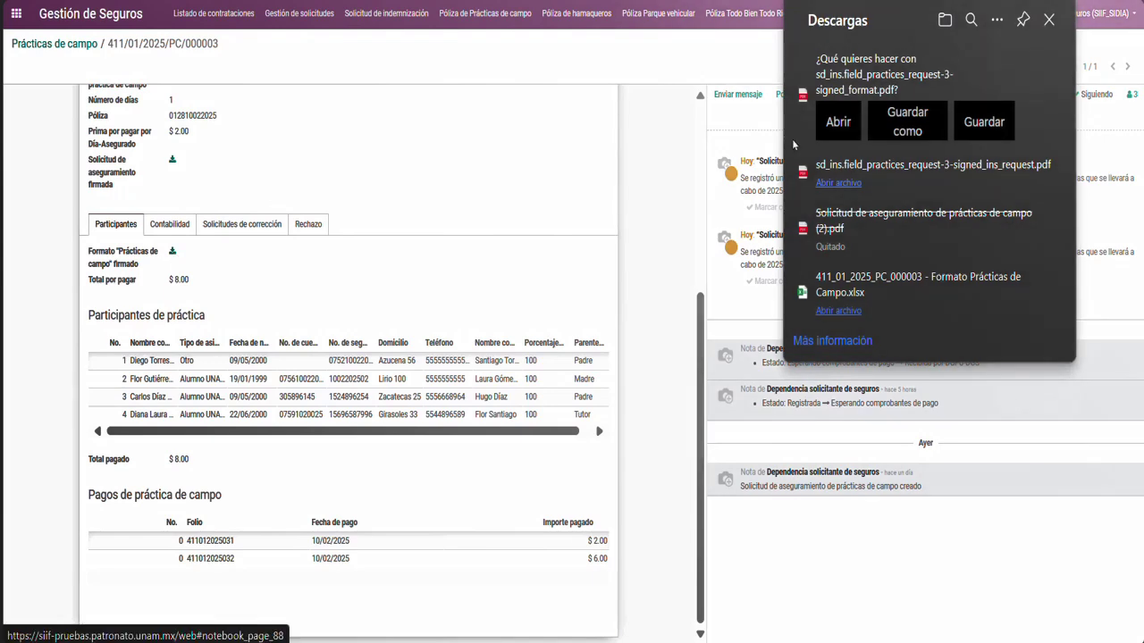
click(838, 130)
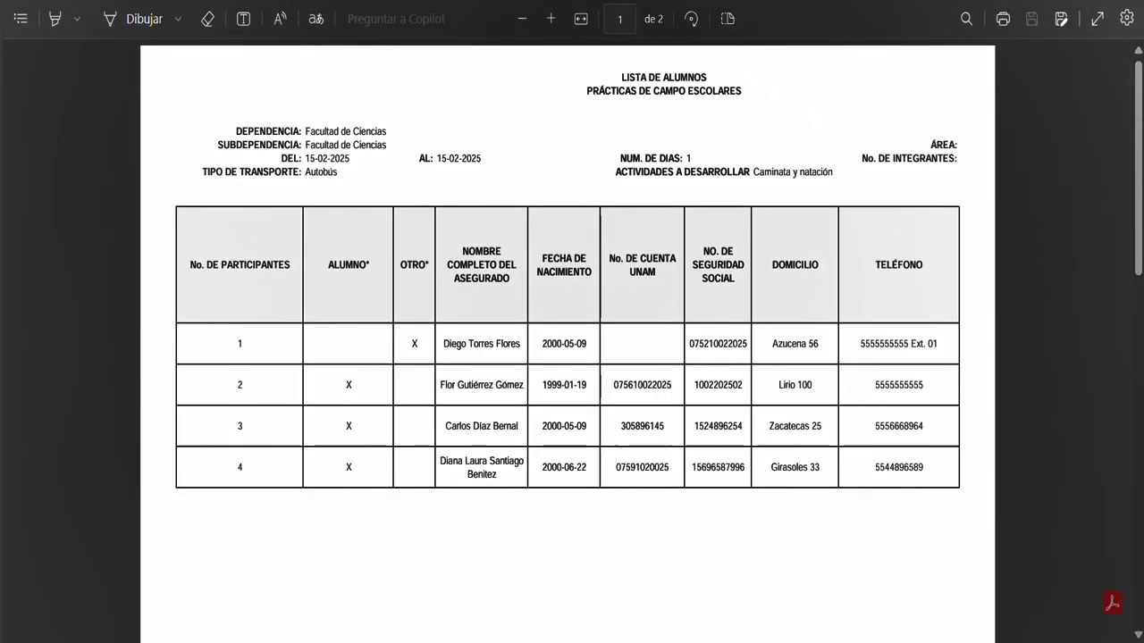
click(492, 1)
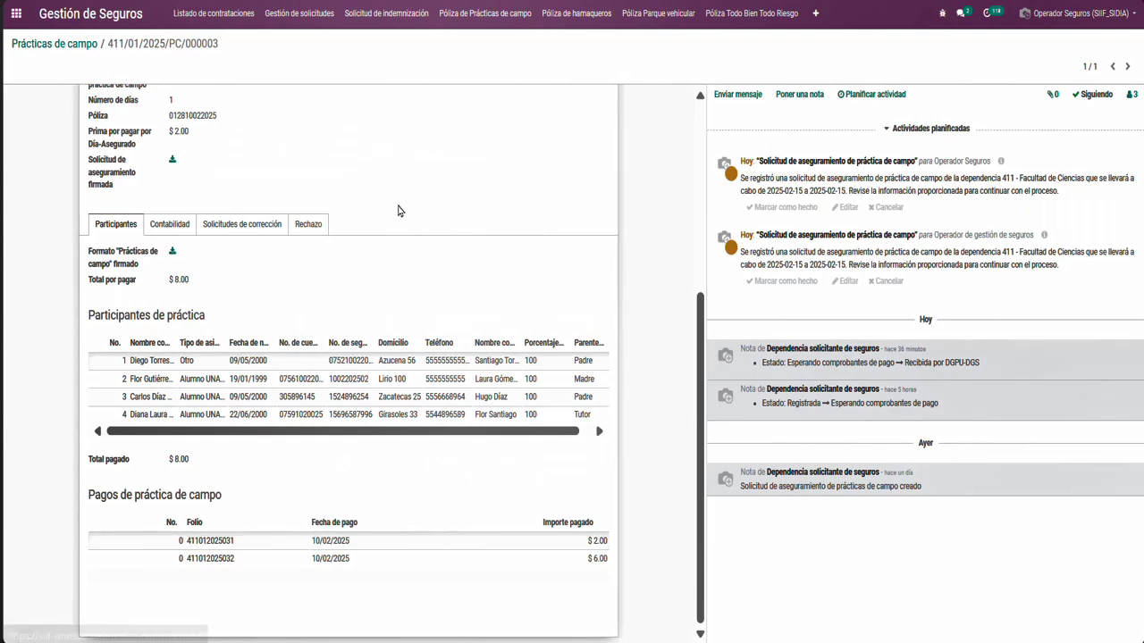
click(364, 362)
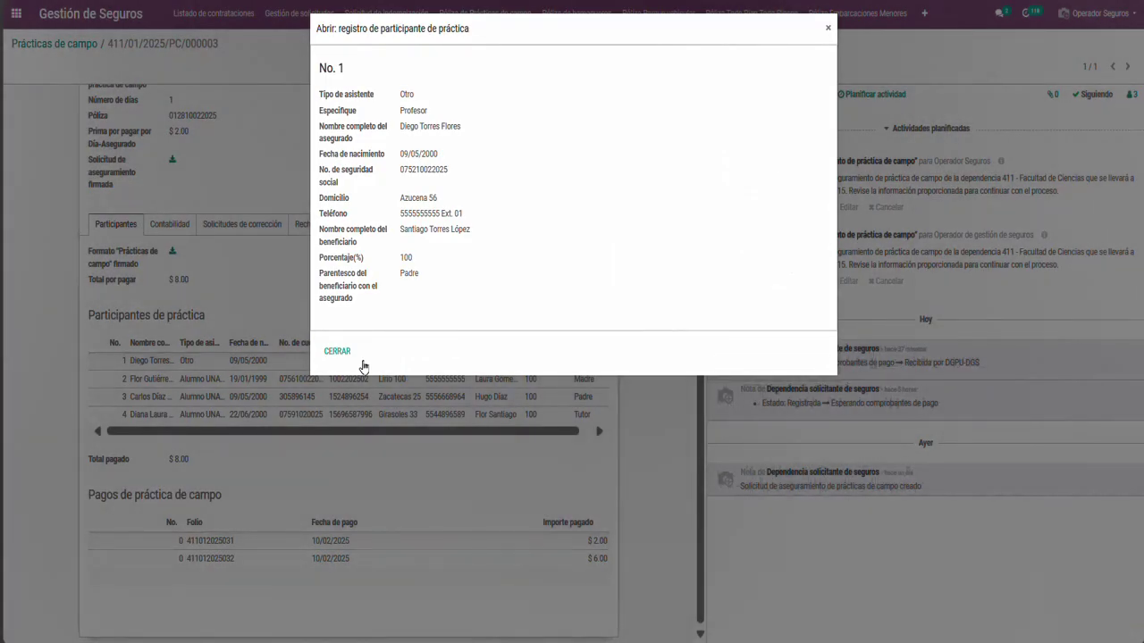
click(340, 353)
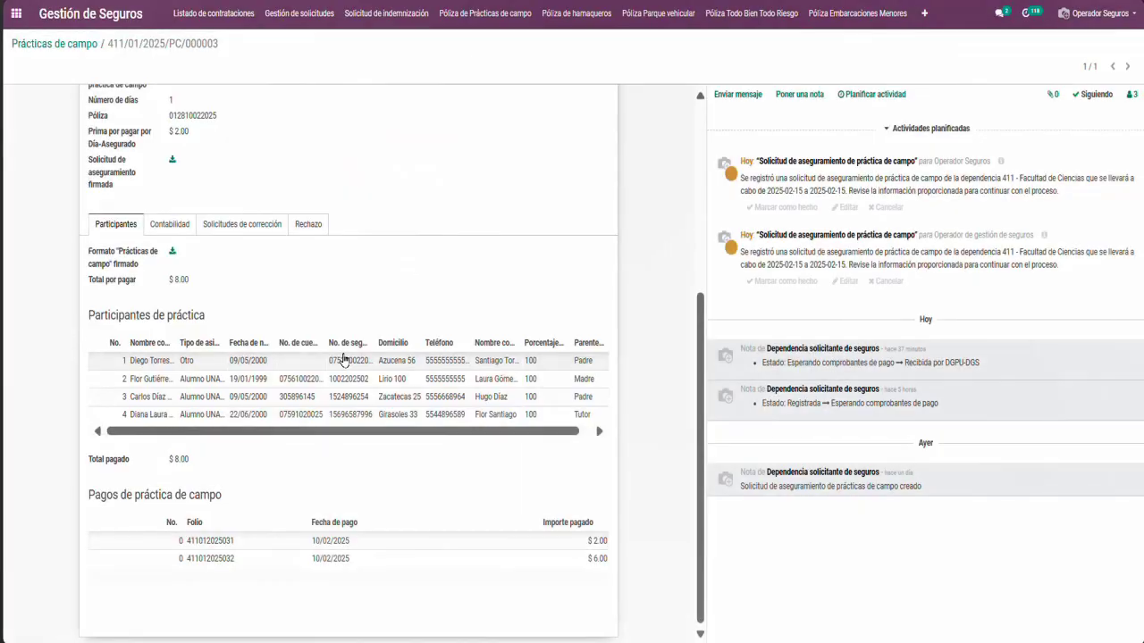
click(332, 541)
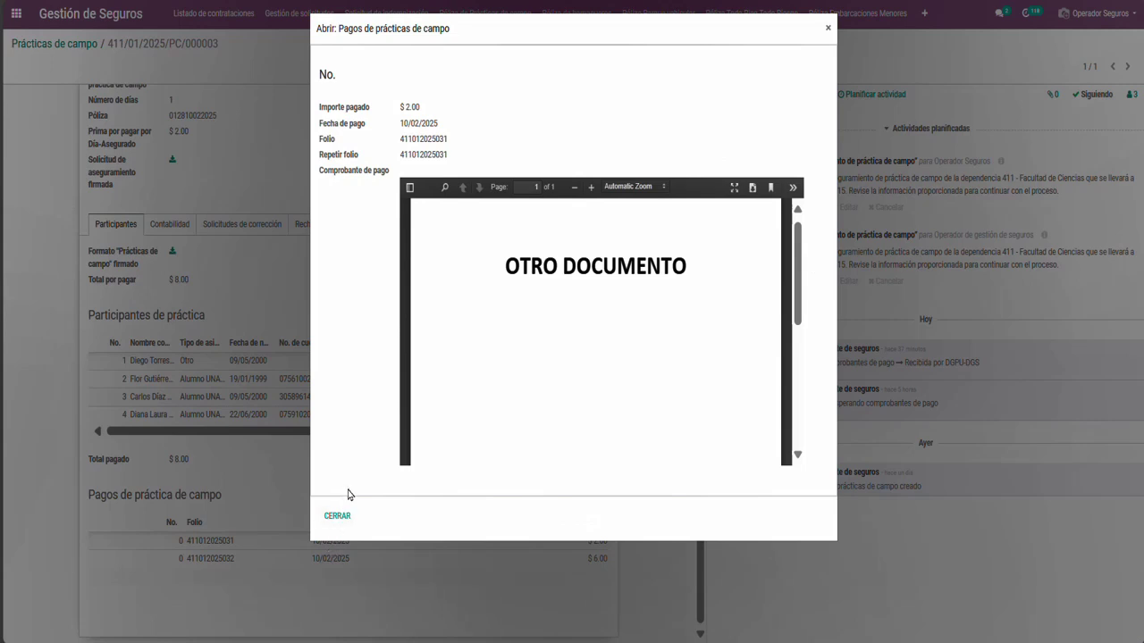
Download and check the $2.00 payment's OTRO DOCUMENTO receipt PDF, then close the payment back to the request's top
click(753, 188)
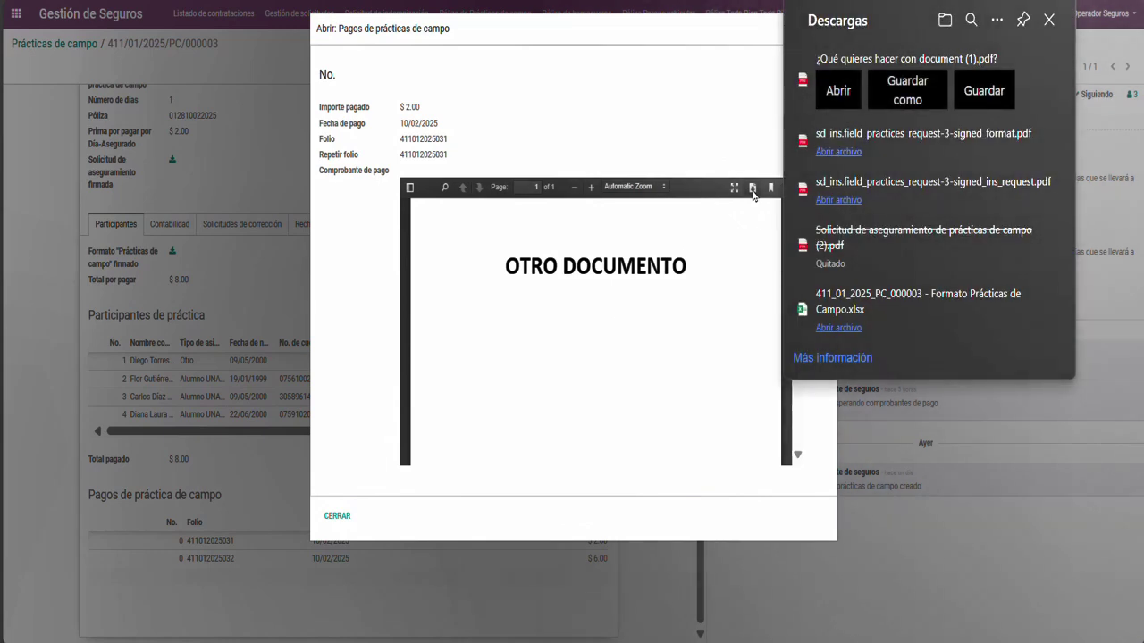
click(824, 89)
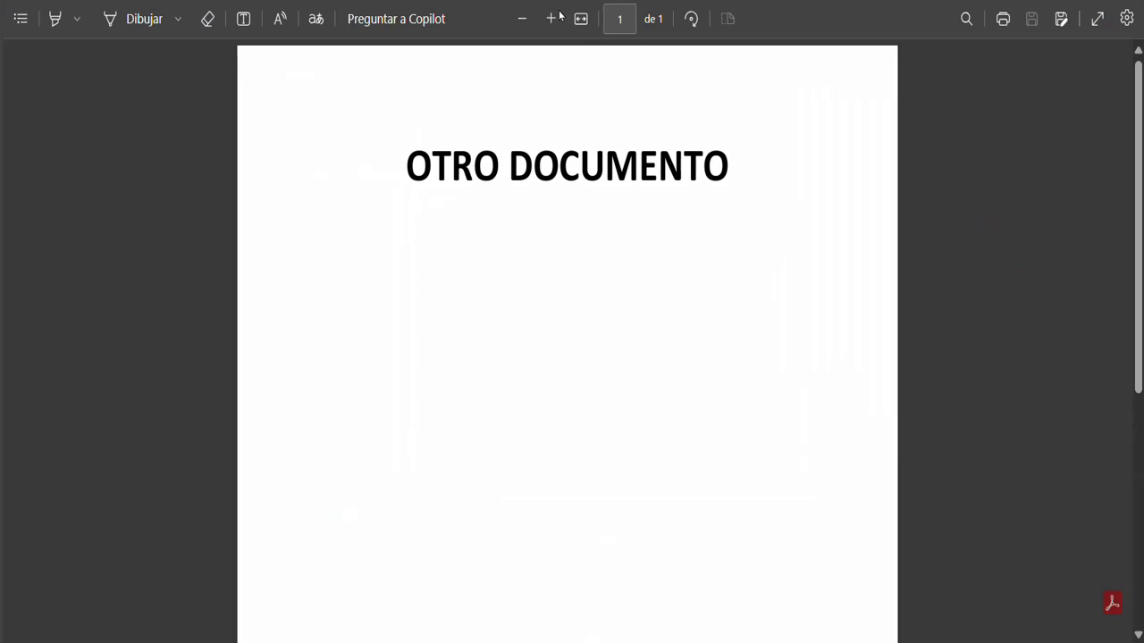
key(ctrl+w)
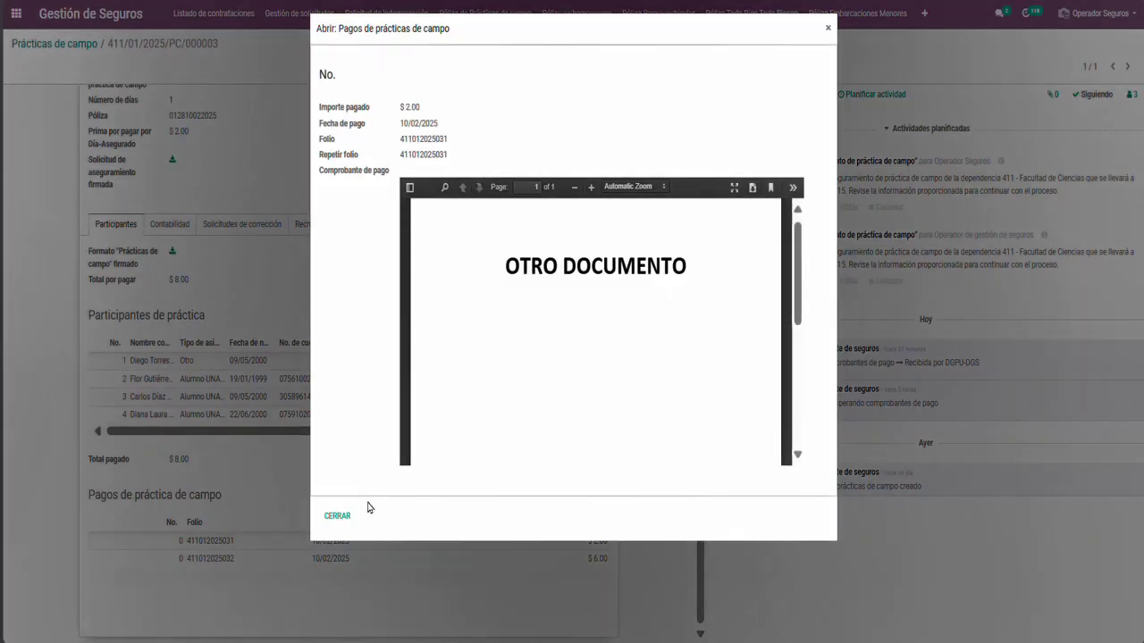
click(337, 515)
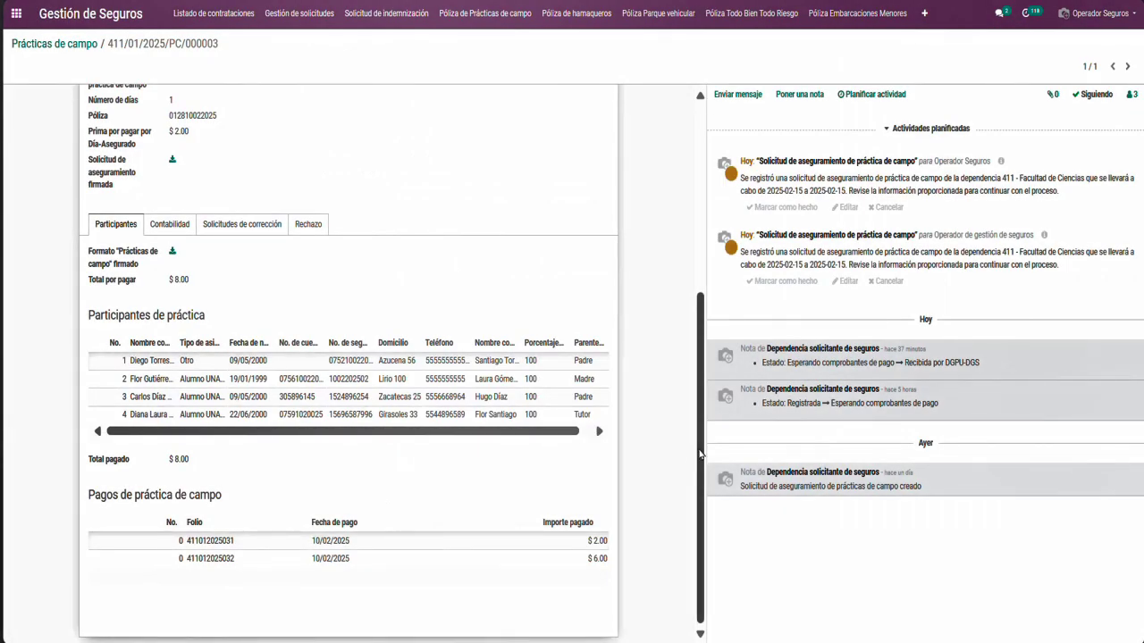
drag(701, 454, 697, 228)
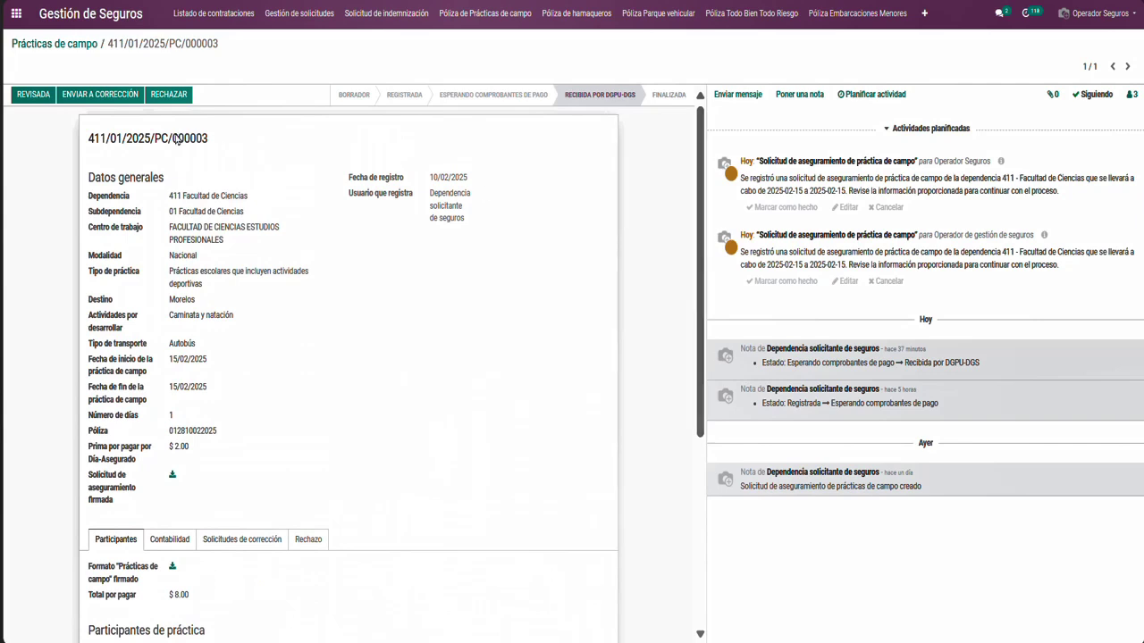
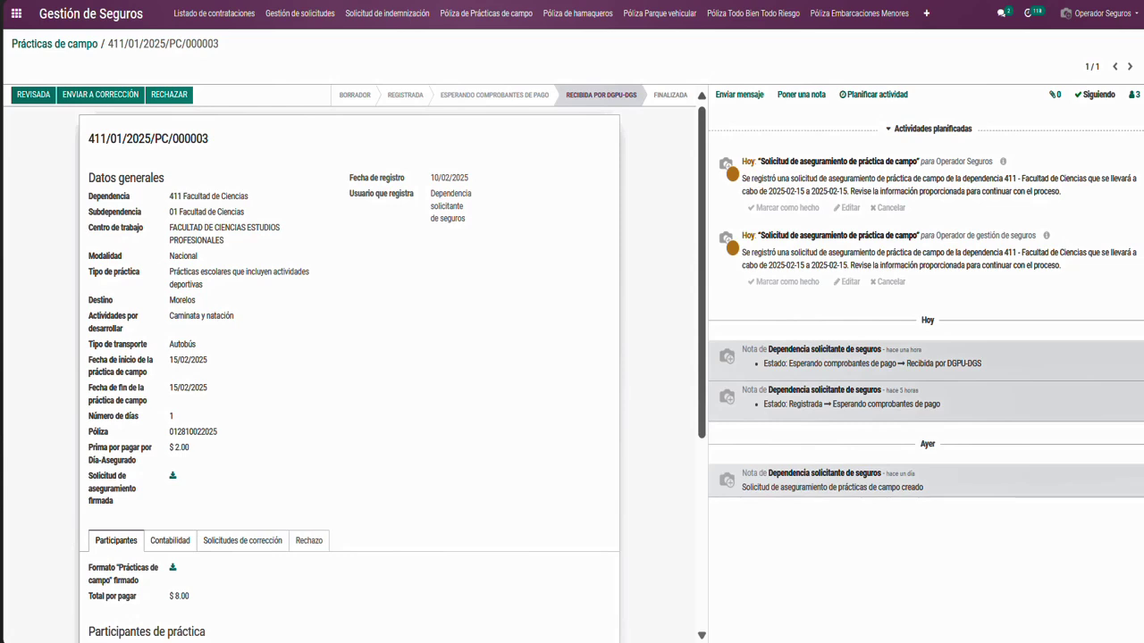
Start a correction request on 000003 with the observation 'Falta una firma en el documento de la solicitud'
click(100, 95)
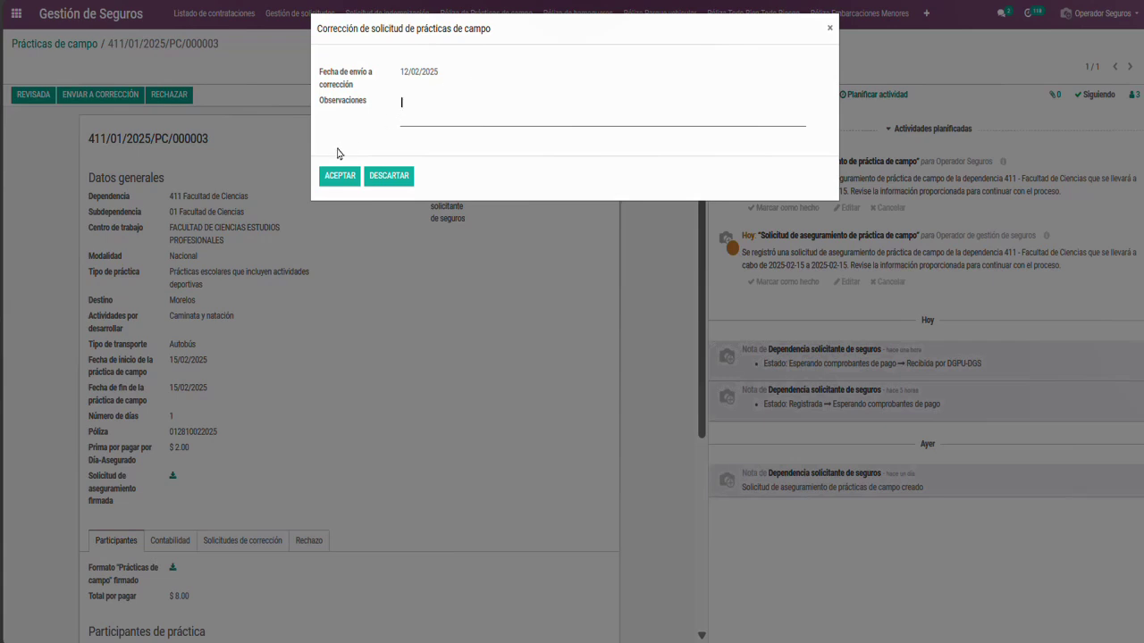
click(333, 181)
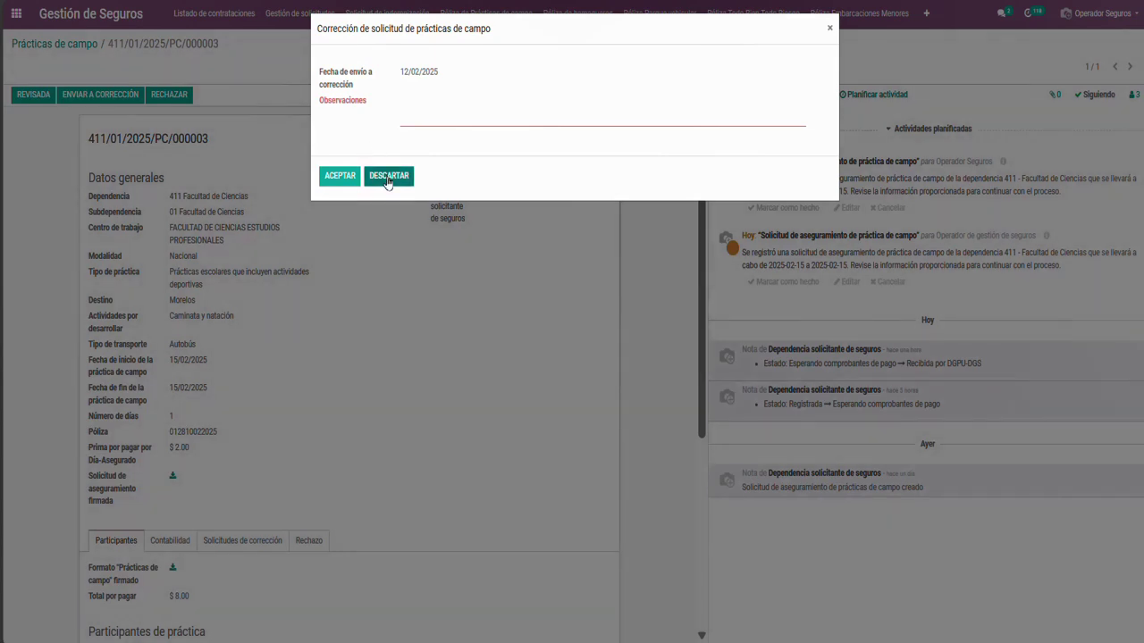
click(387, 176)
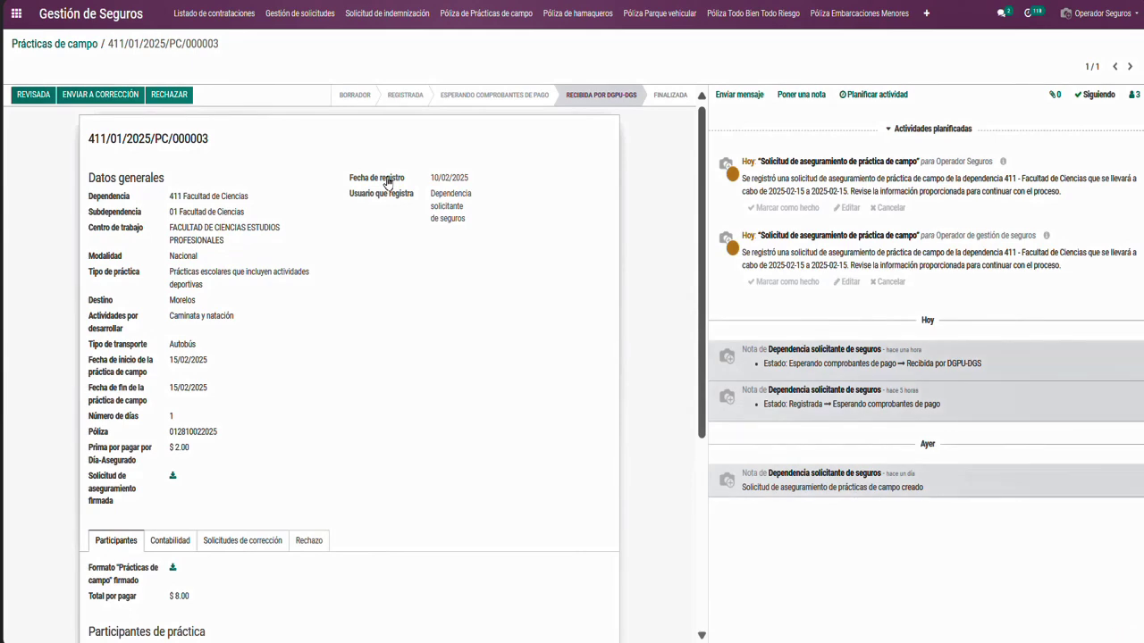
click(94, 99)
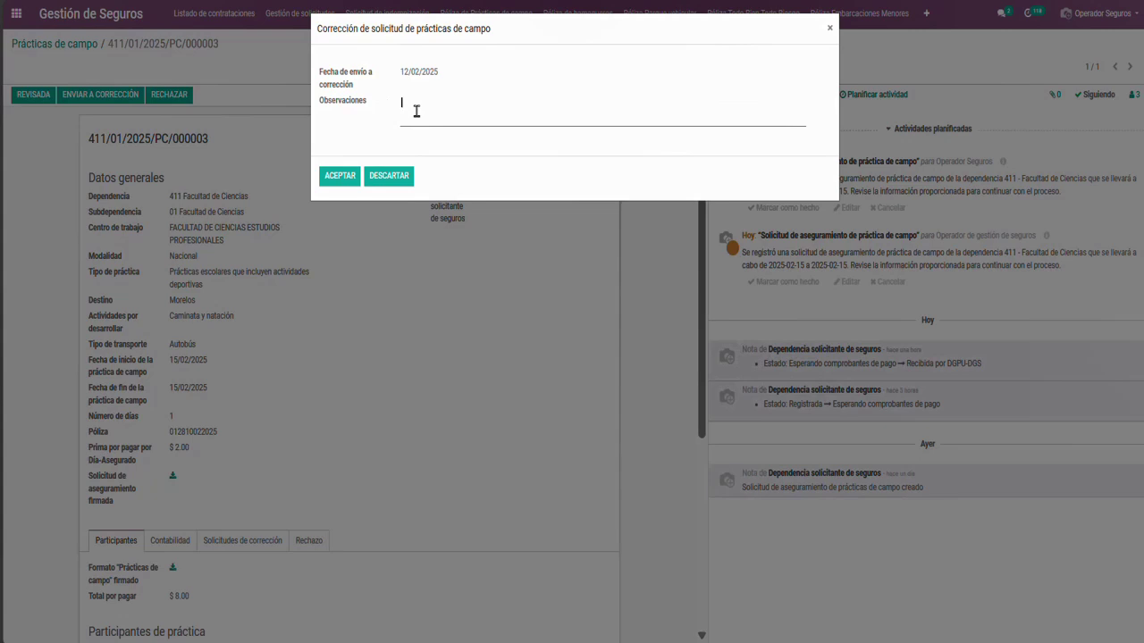
text(Falta una firma en la solicitud)
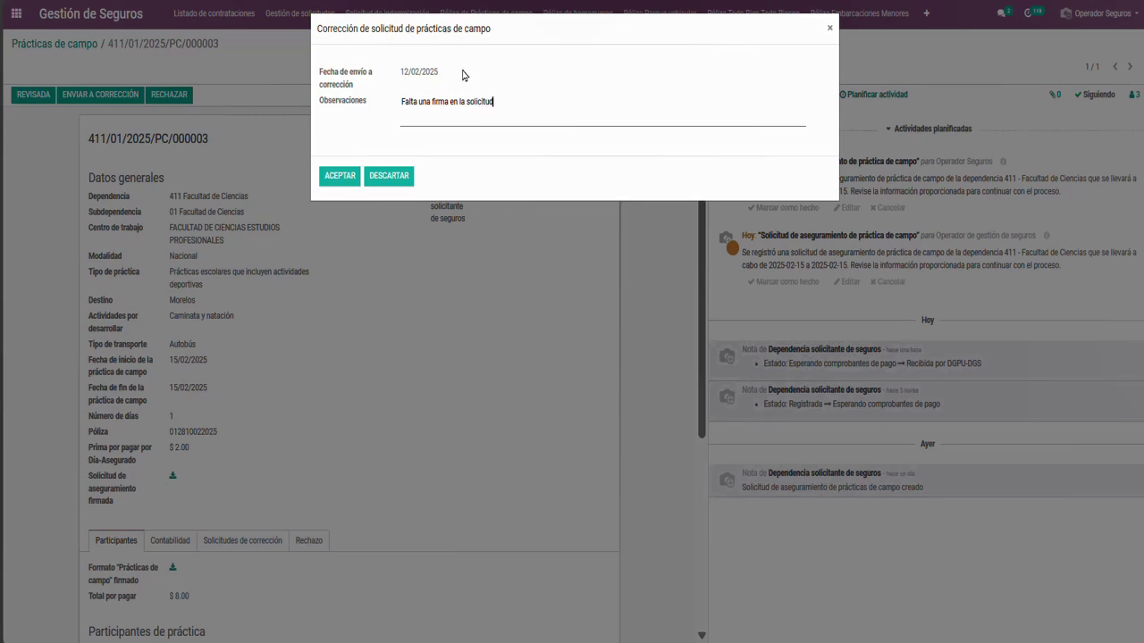
key(ctrl+Left)
key(ctrl+Left)
text(el documento de)
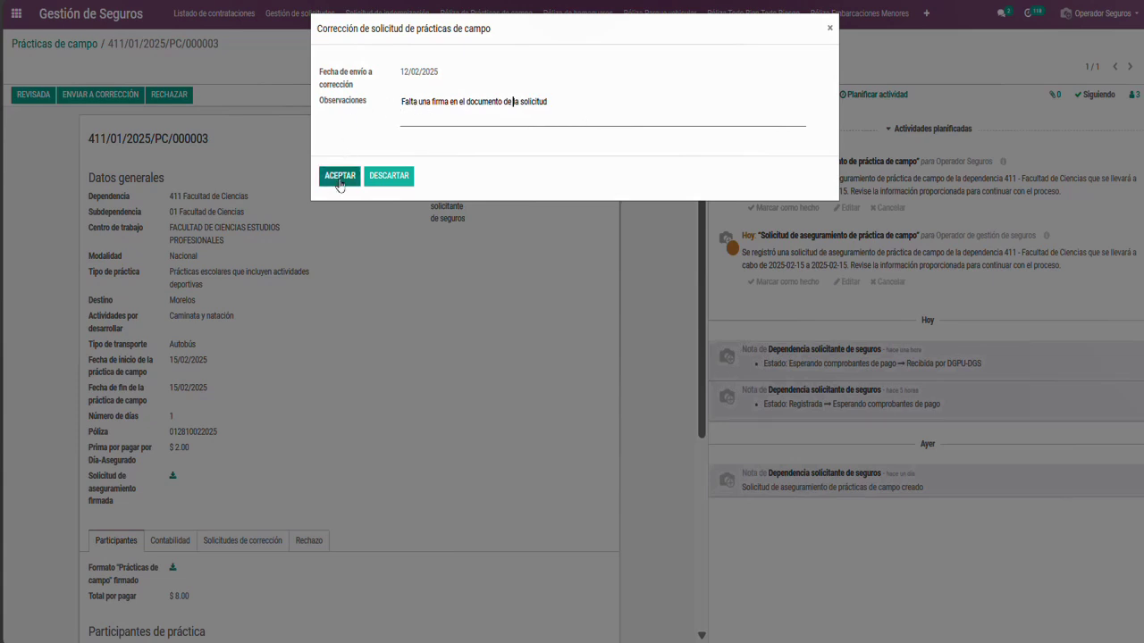
Send request 000003 back for correction and open the Solicitudes de aseguramiento de prácticas de campo list
click(339, 176)
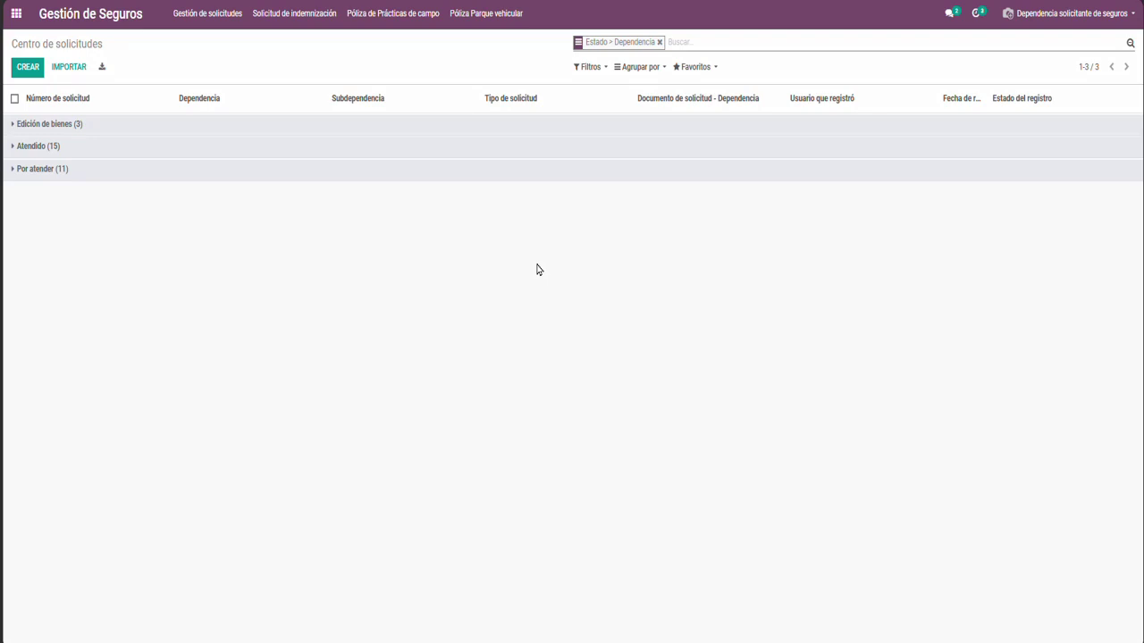
click(384, 25)
click(386, 42)
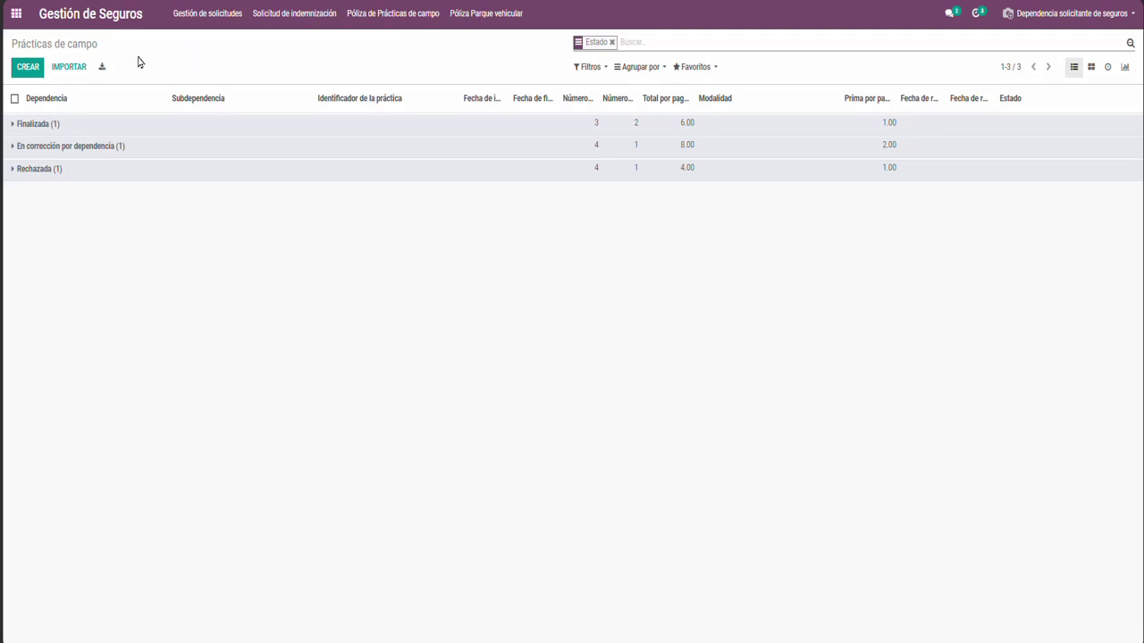
Expand the 'En corrección por dependencia' group and open request 411/01/2025/PC/000003
click(89, 149)
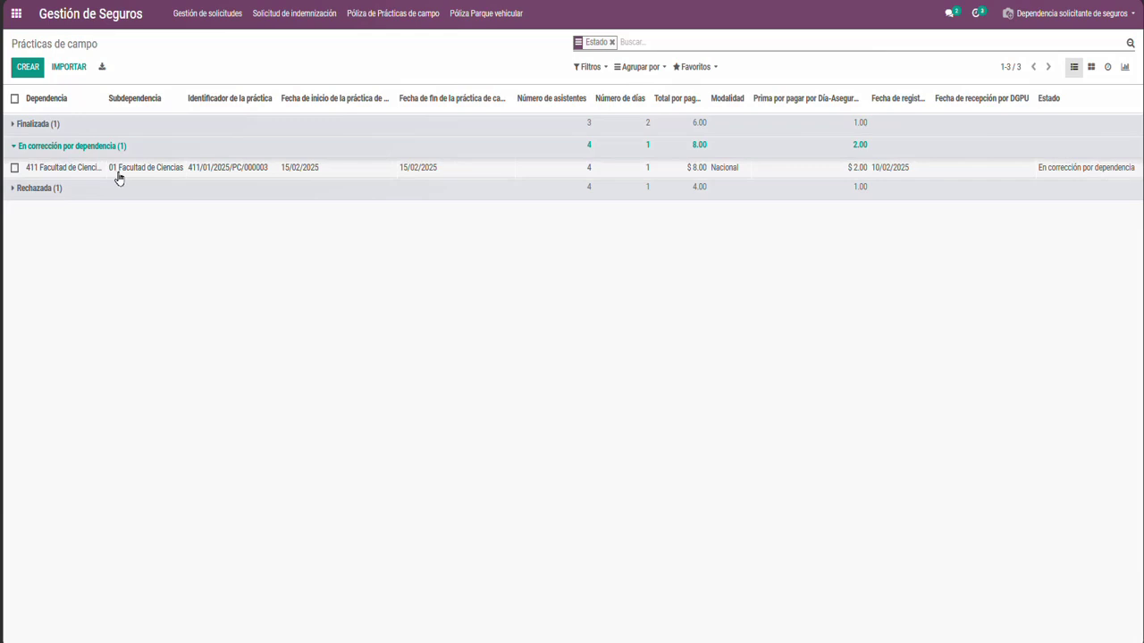
click(117, 174)
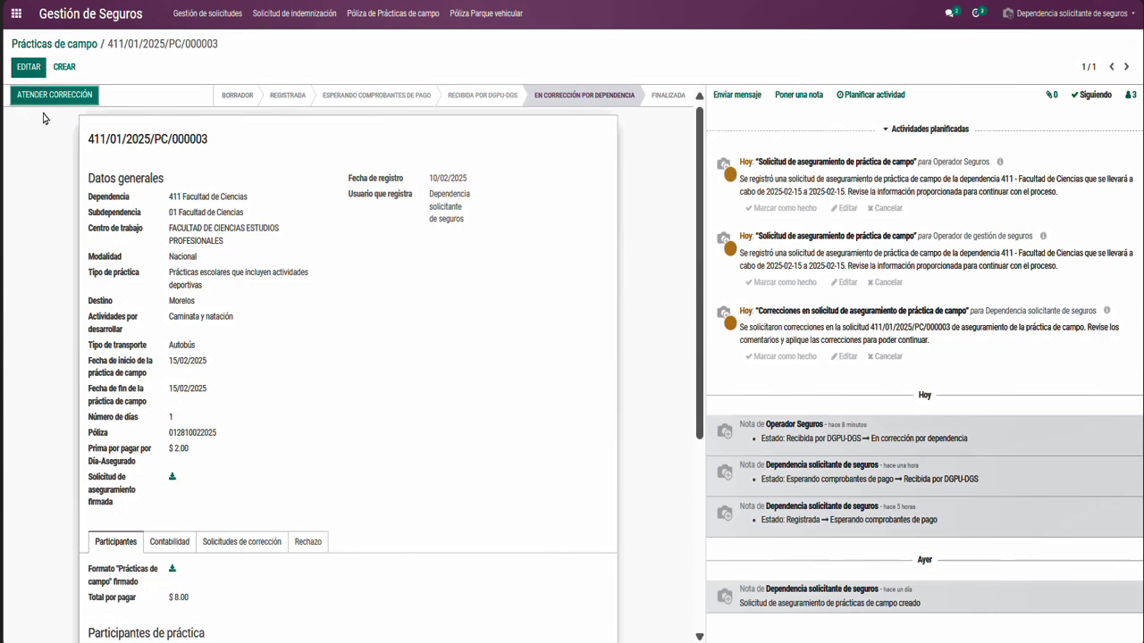
Show the Solicitudes de corrección tab with the 12/02/2025 missing-signature correction
drag(700, 228, 684, 439)
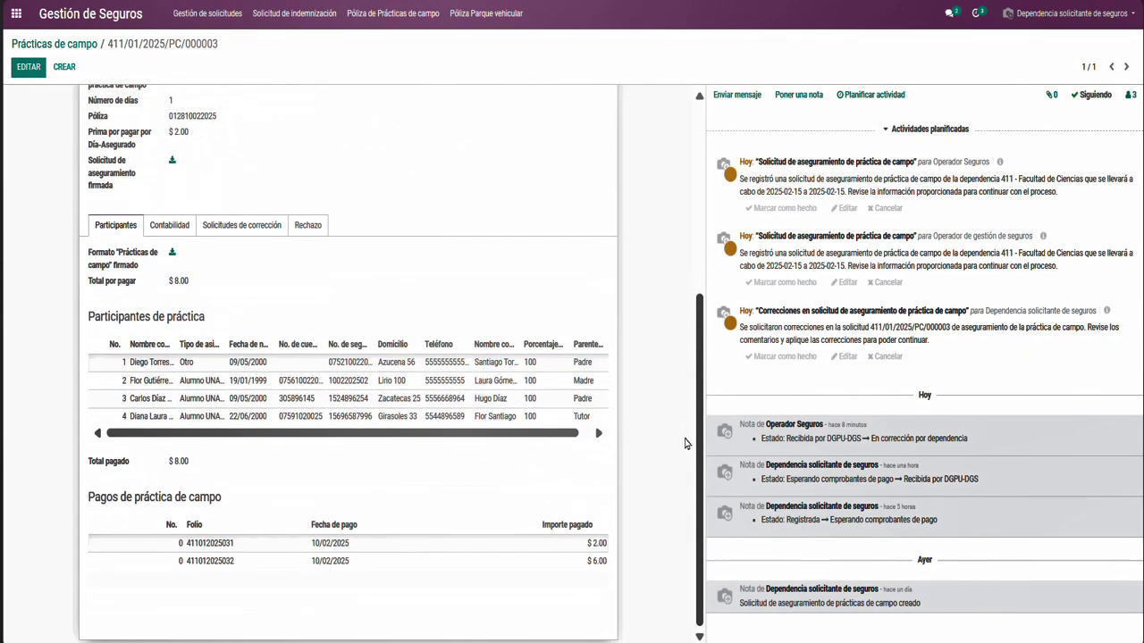
click(261, 234)
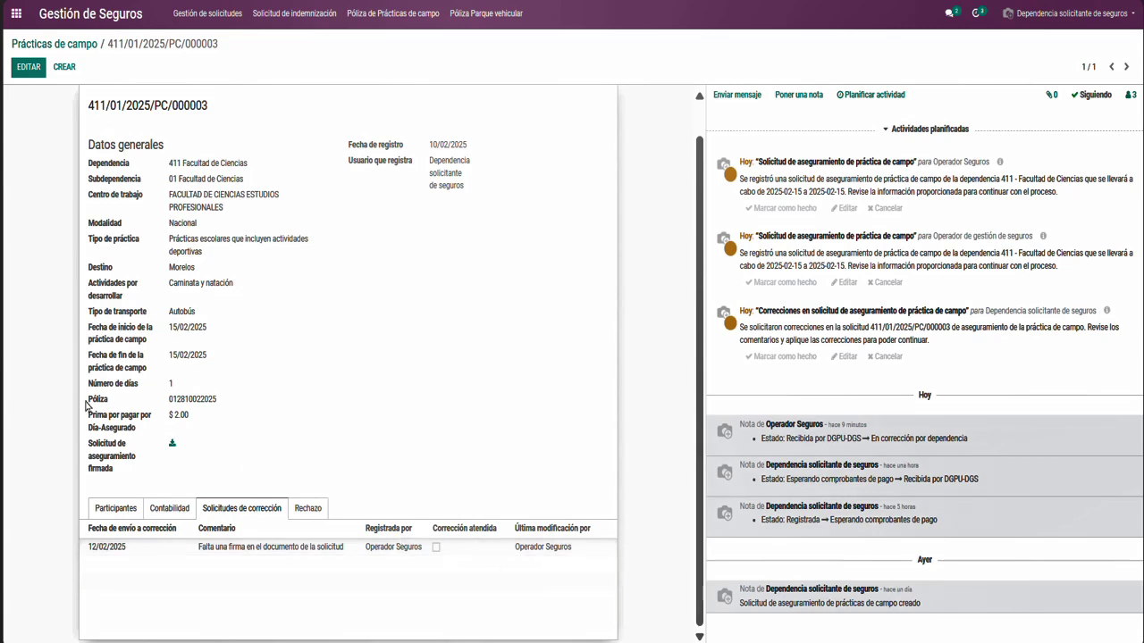
Put request 000003 in edit mode, leaving Modalidad as Nacional and the practice type unchanged
click(26, 75)
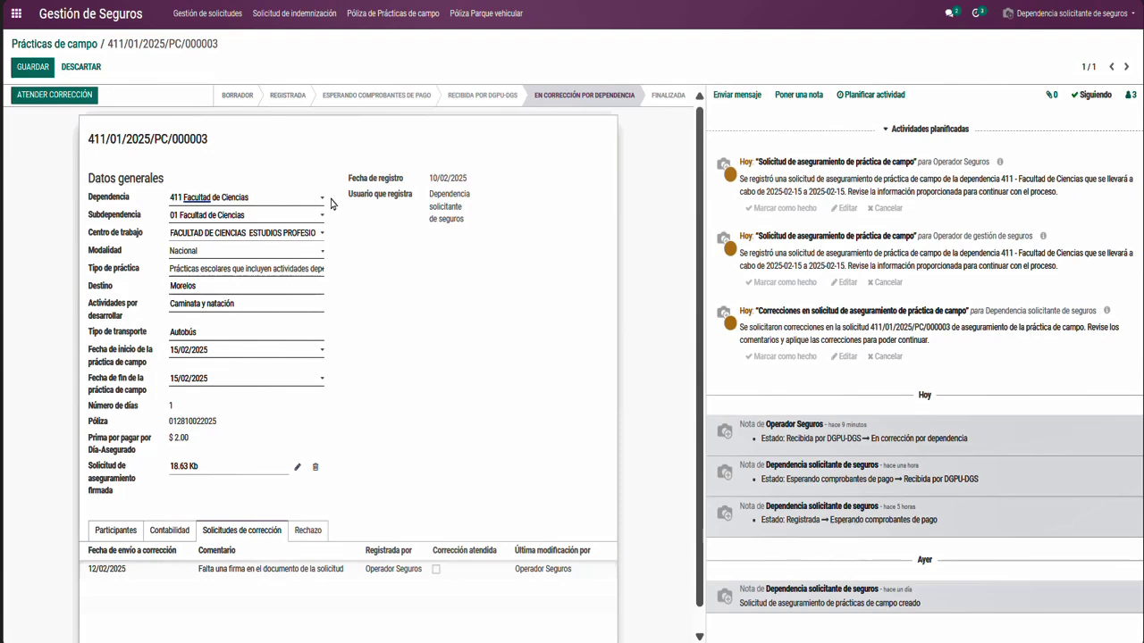
click(298, 254)
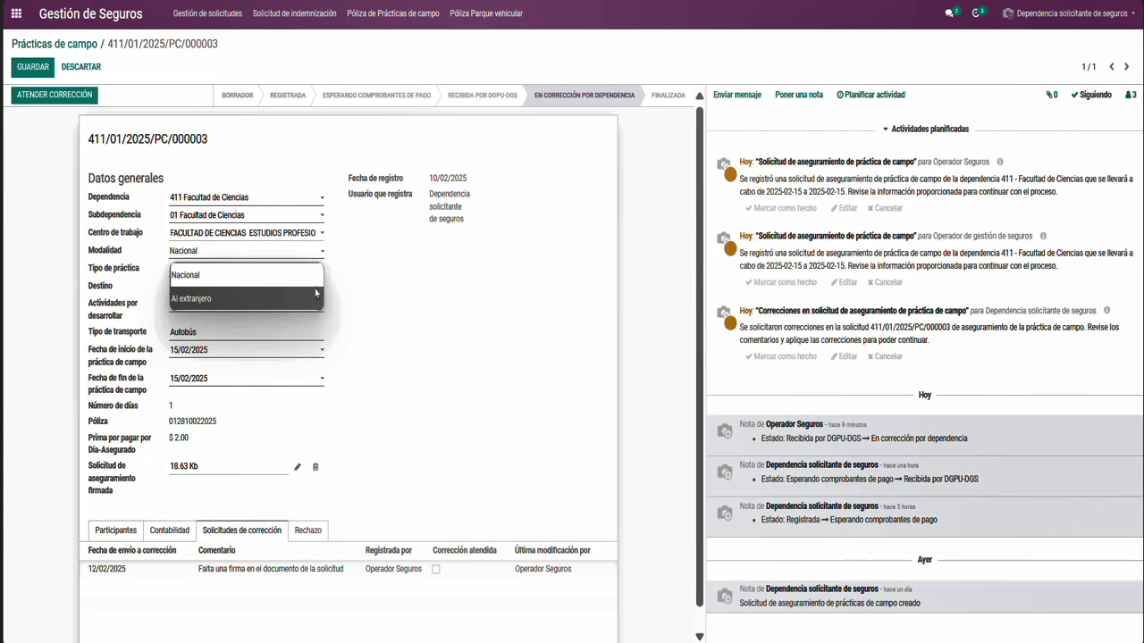
click(346, 288)
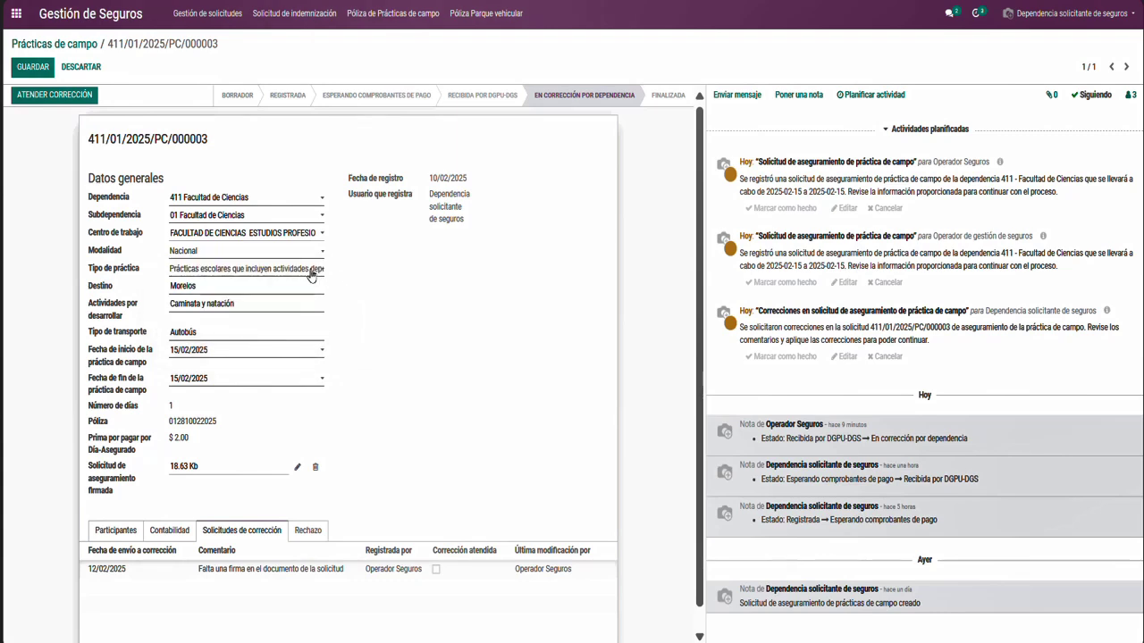
click(312, 270)
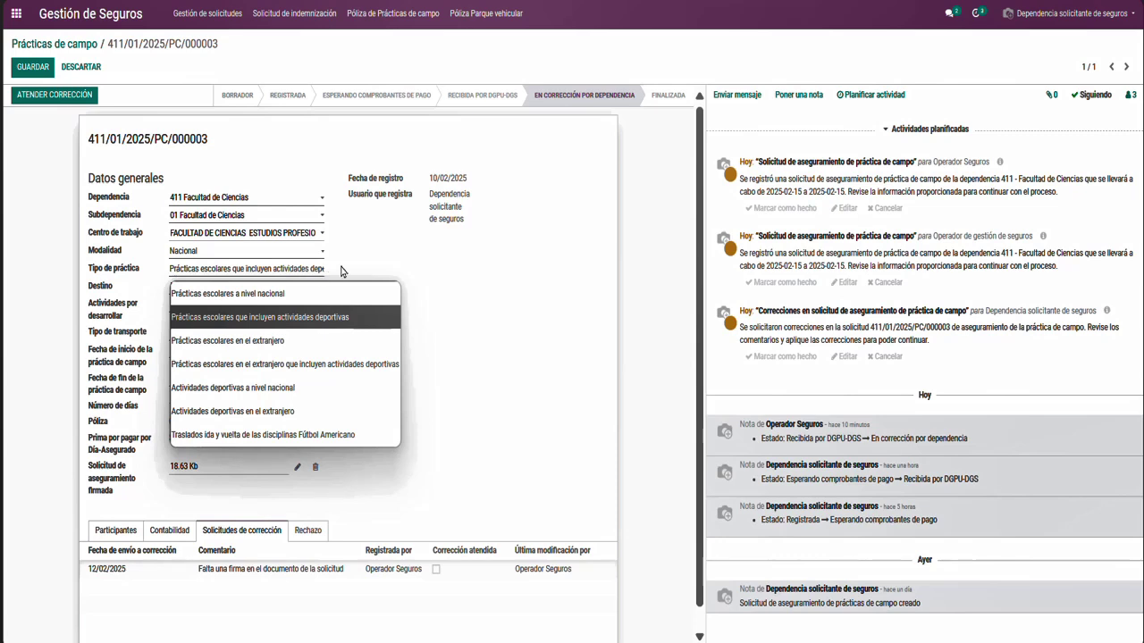
click(340, 271)
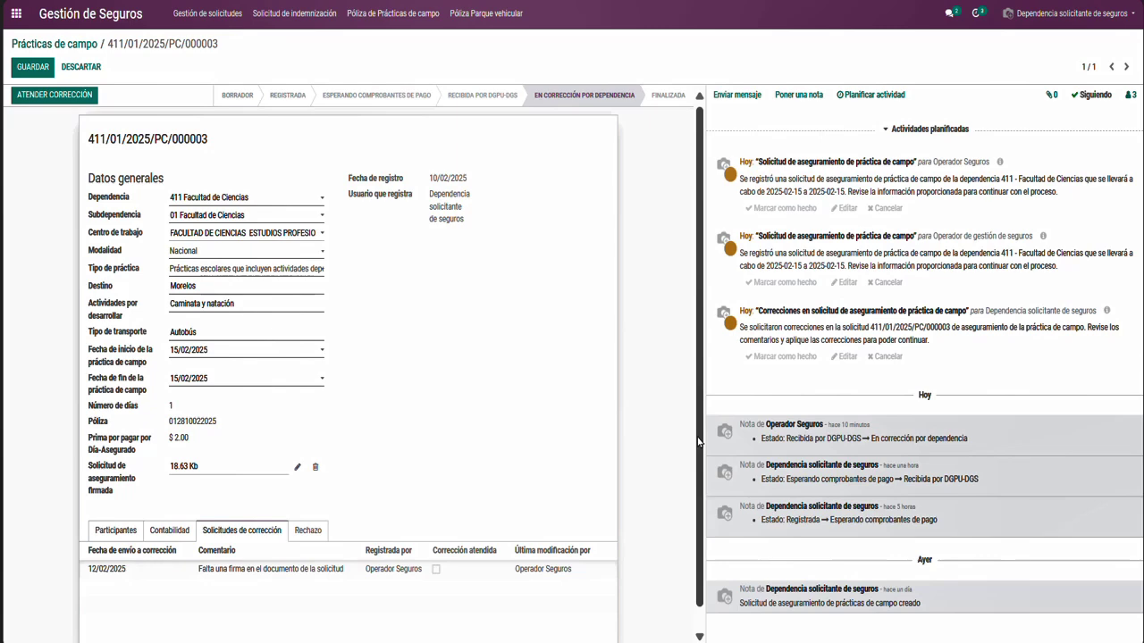
Review the participants details further down request 000003's form
scroll(698, 447, down, 1)
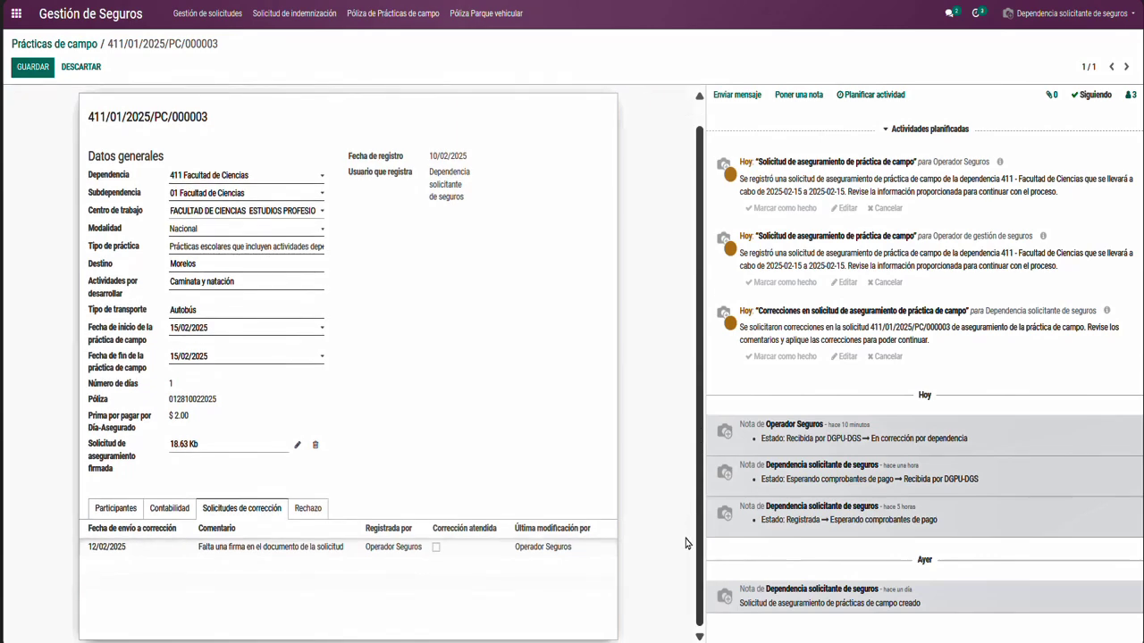
click(104, 513)
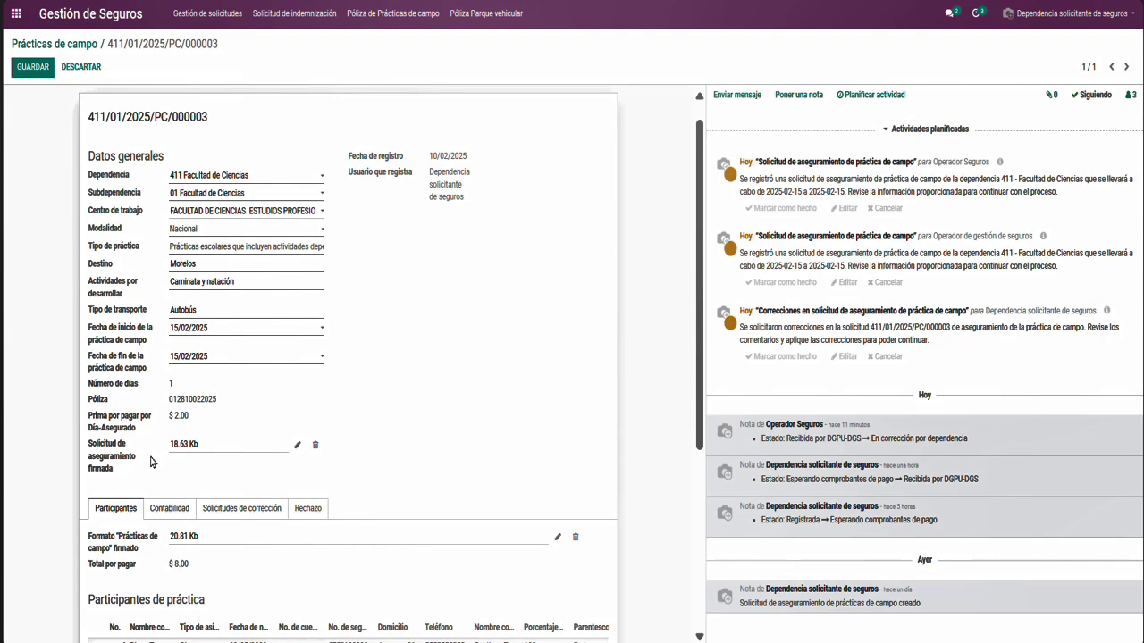
scroll(681, 517, down, 2)
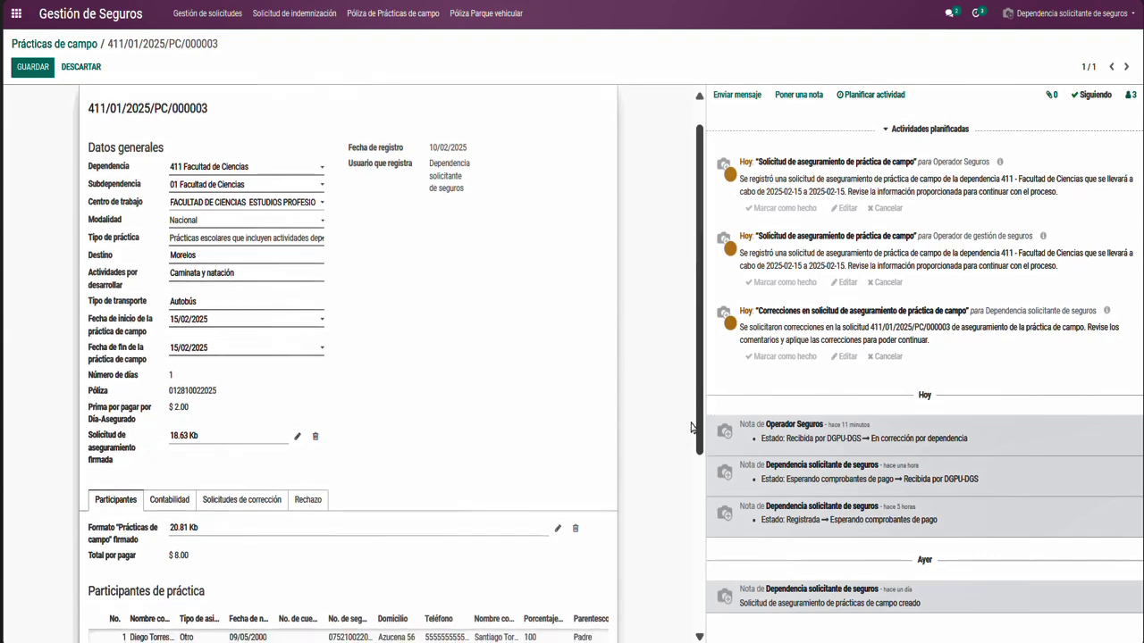
scroll(681, 517, down, 2)
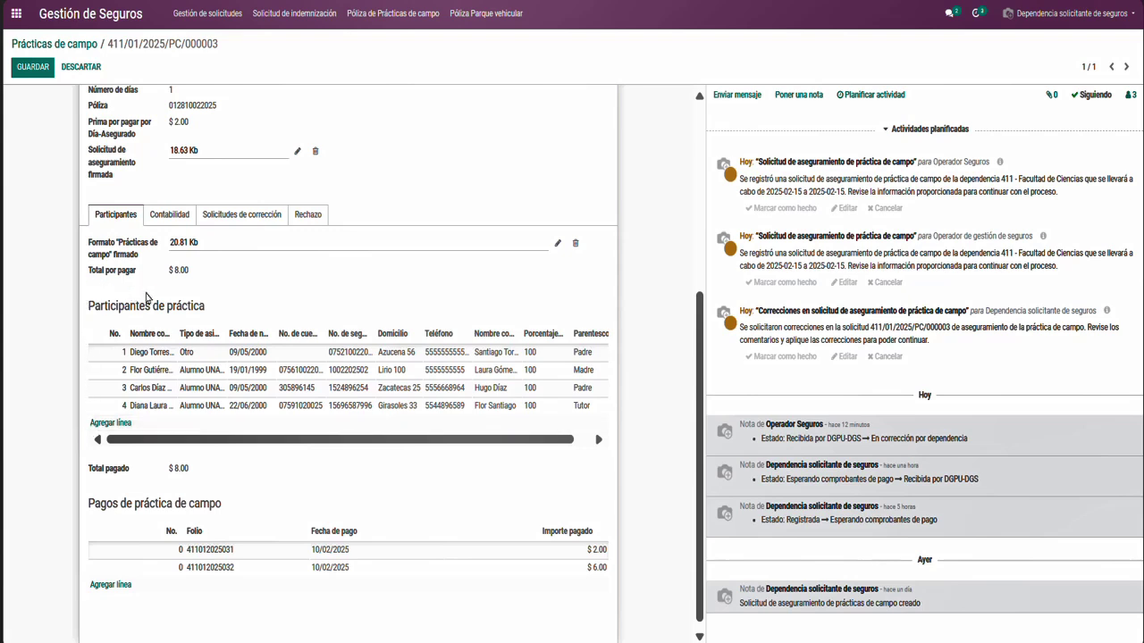
drag(191, 442, 257, 448)
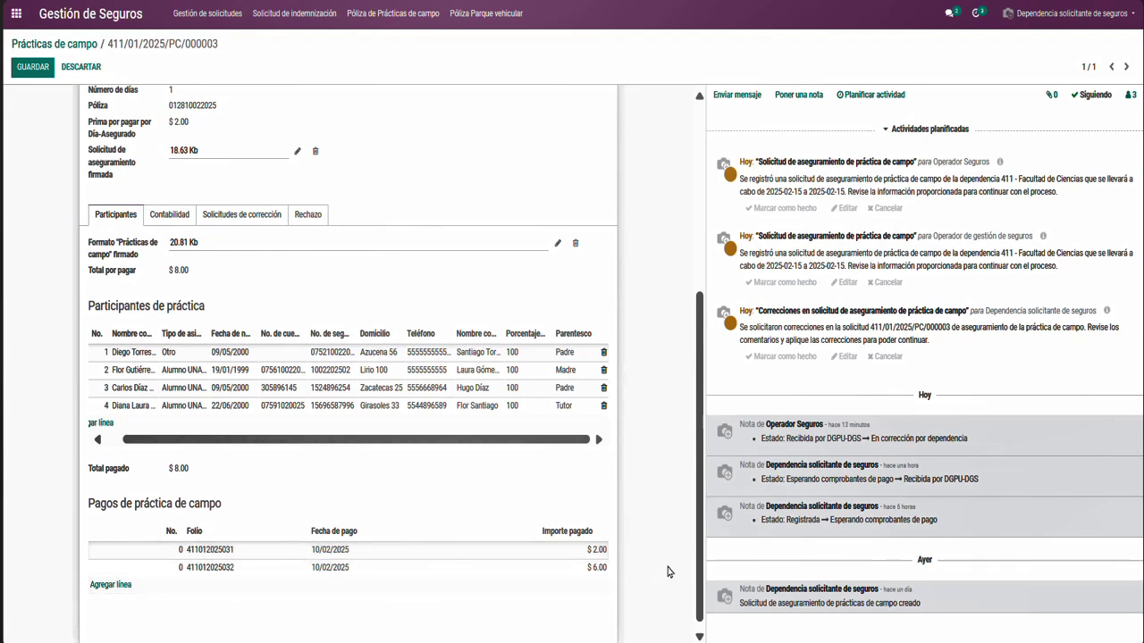
drag(700, 563, 702, 601)
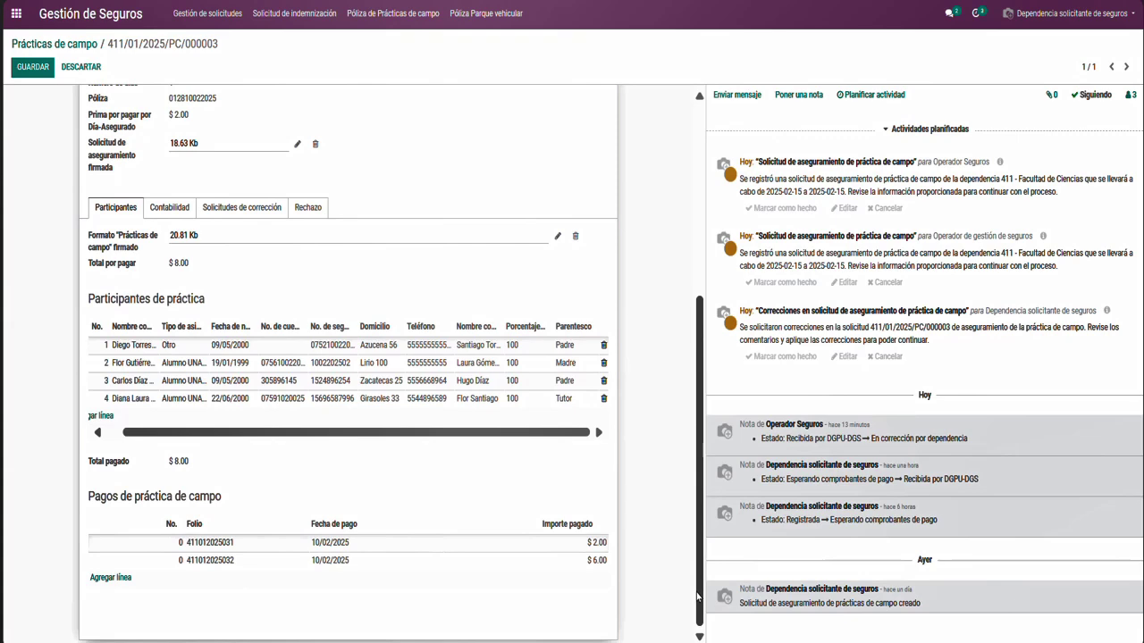
Check the pending missing-signature correction in Solicitudes de corrección and save the record
scroll(540, 455, up, 3)
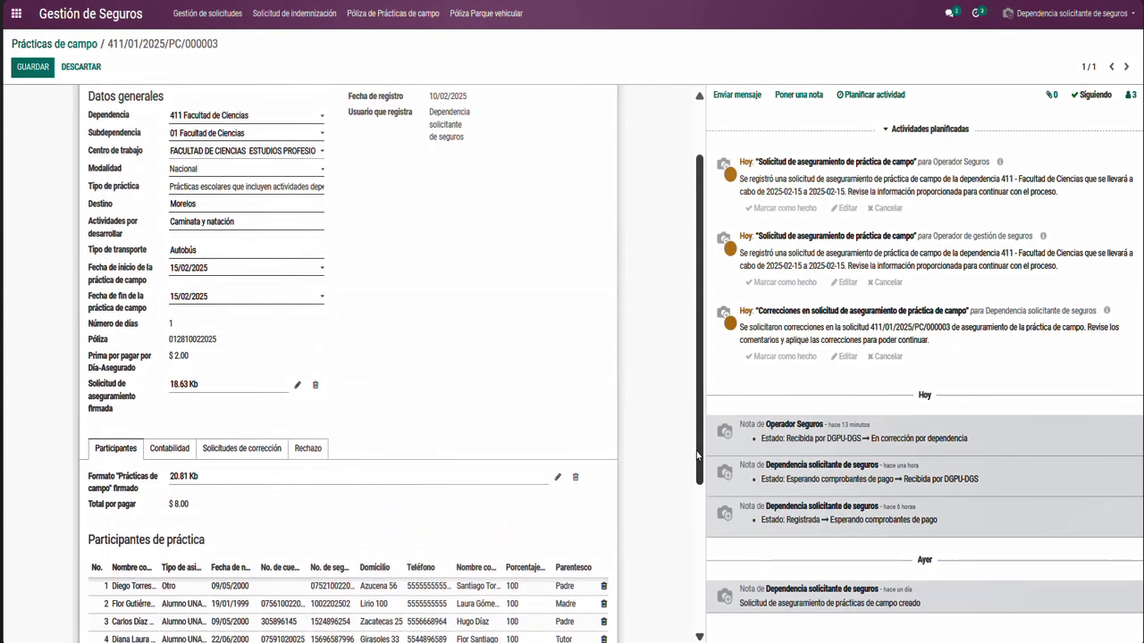
click(271, 451)
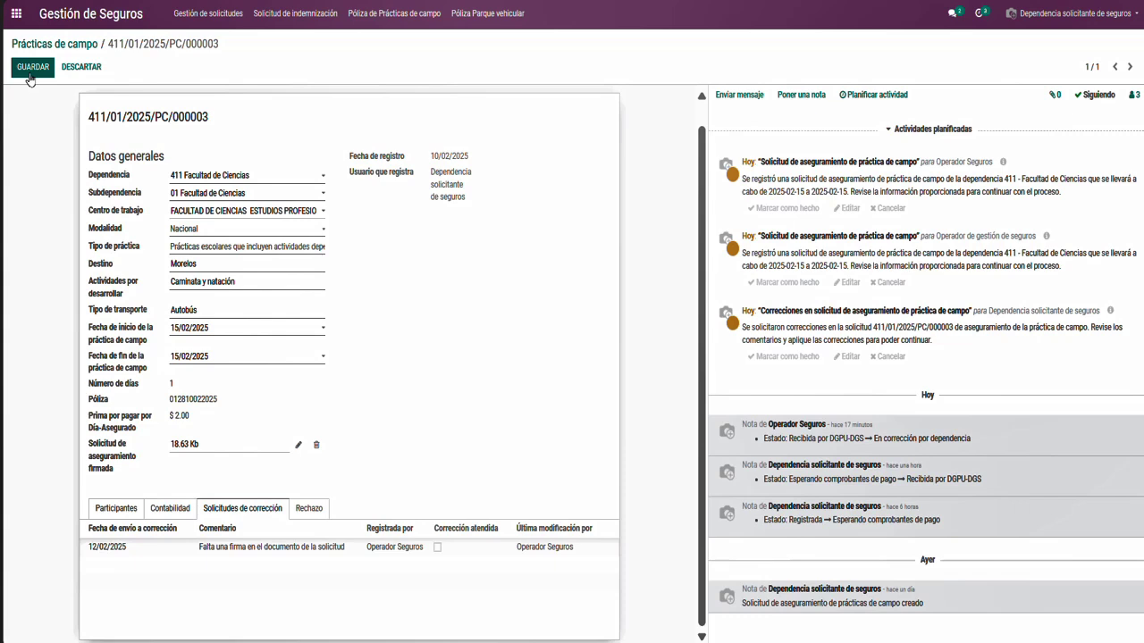
click(29, 75)
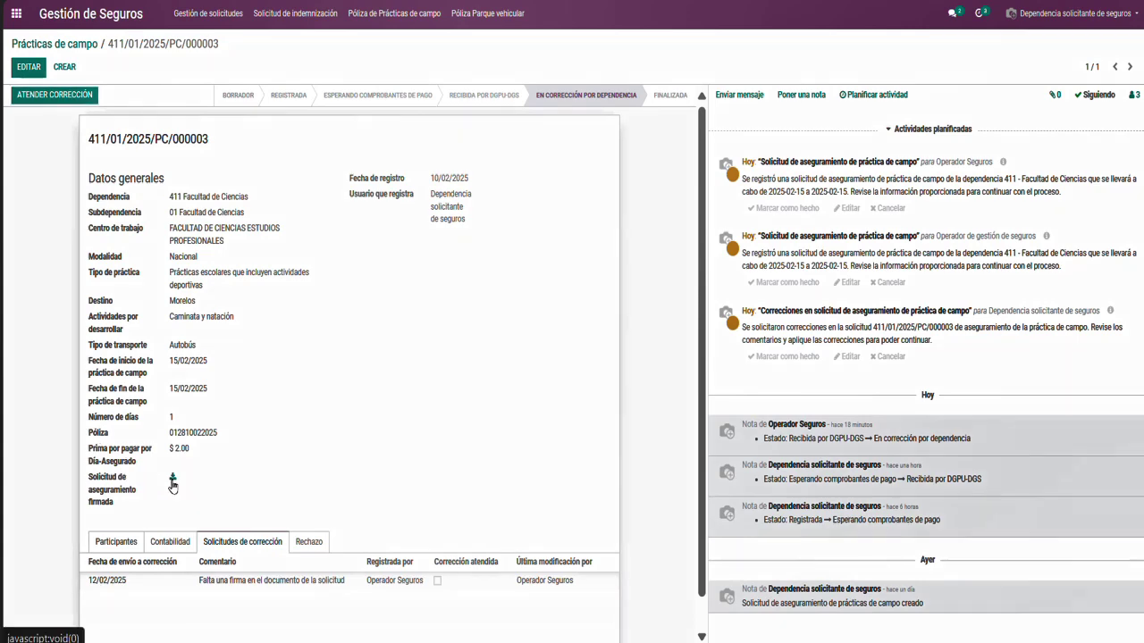
click(172, 482)
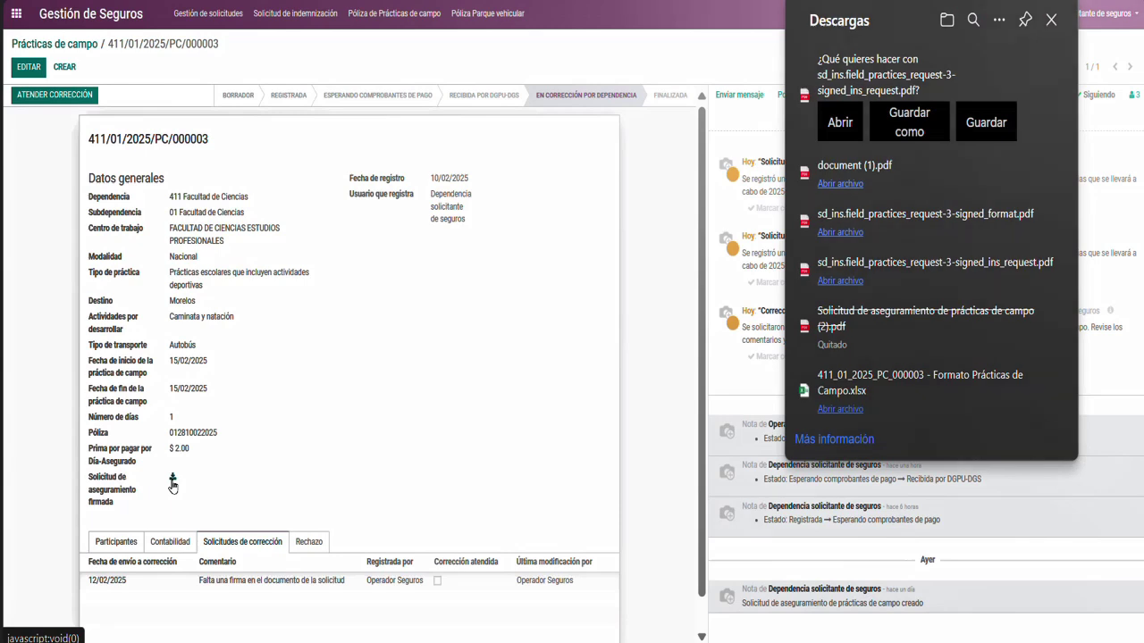
click(833, 123)
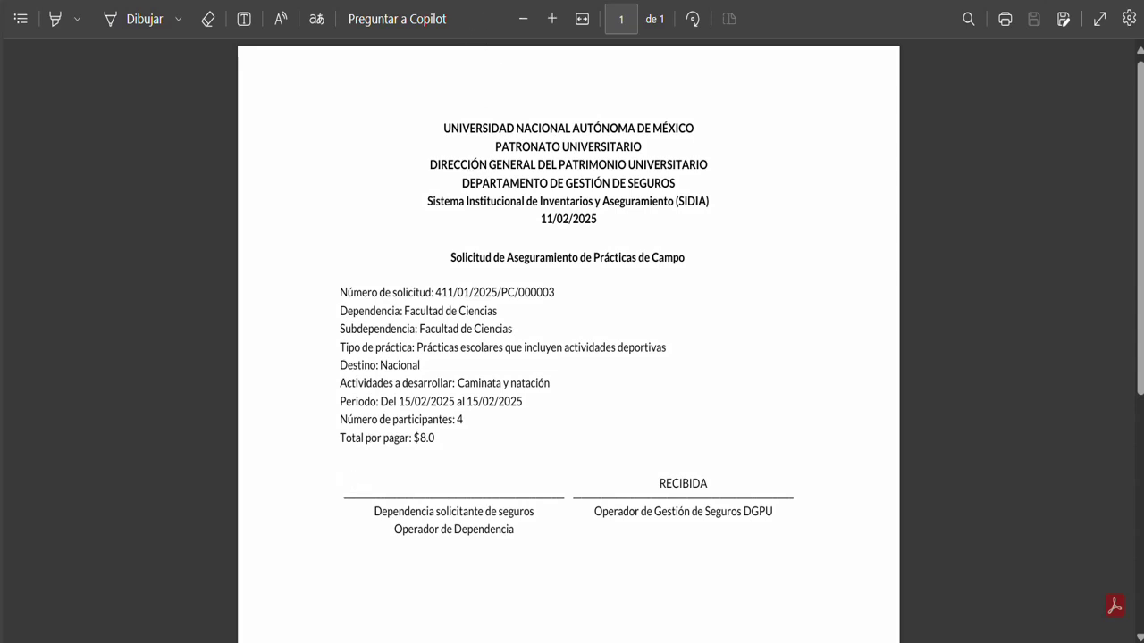
click(420, 0)
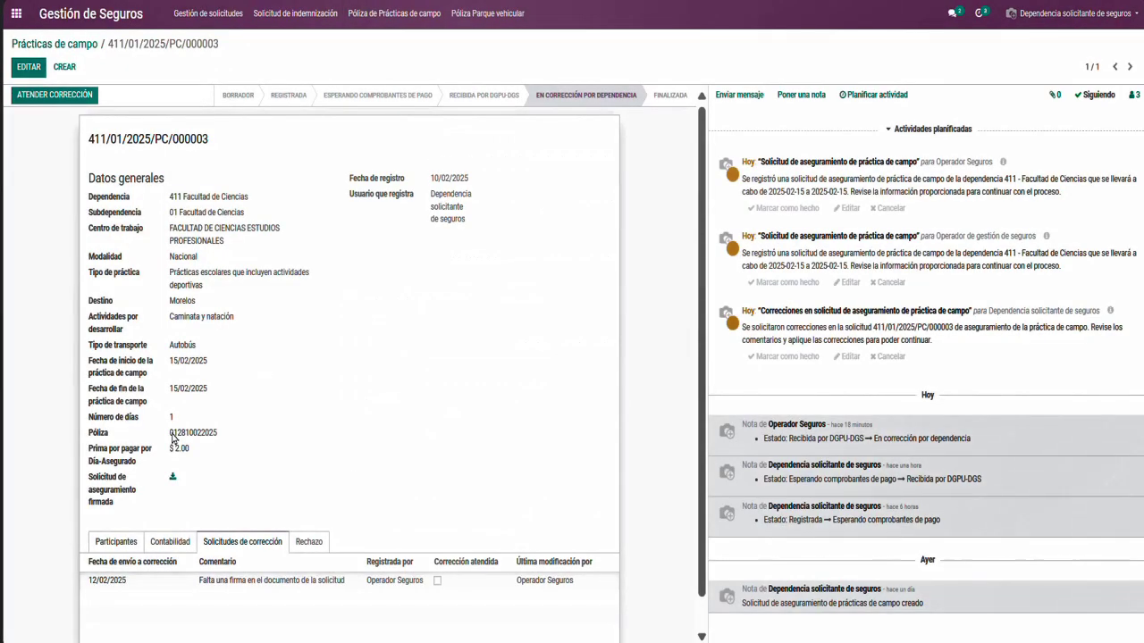
Replace the 'Solicitud de aseguramiento firmada' file with the re-signed PDF from Descargas and save
click(28, 71)
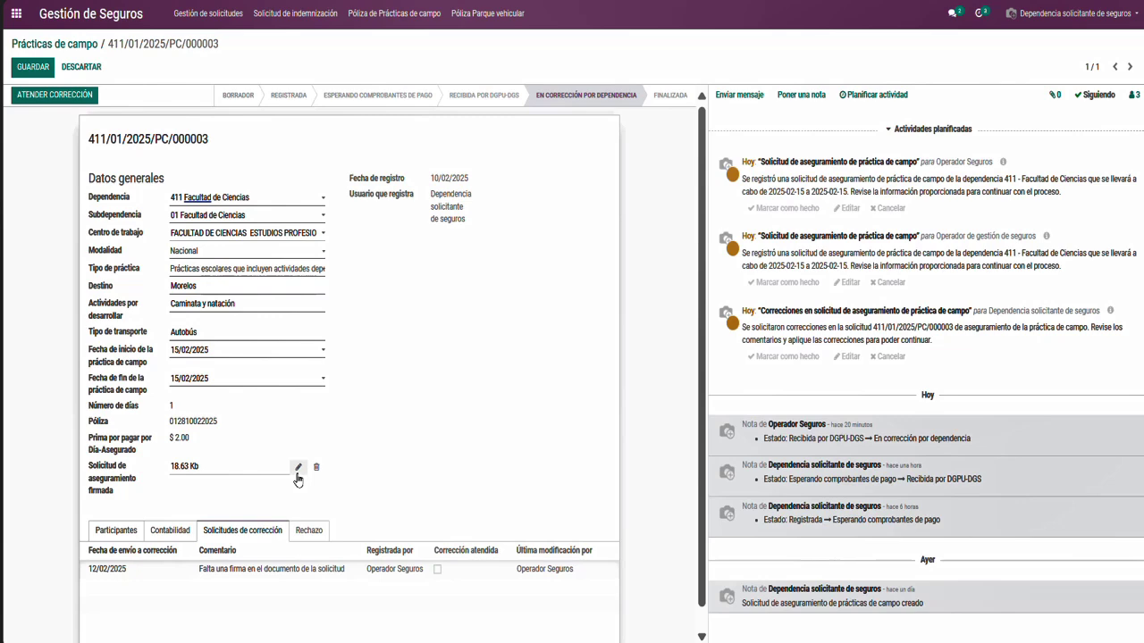
click(298, 468)
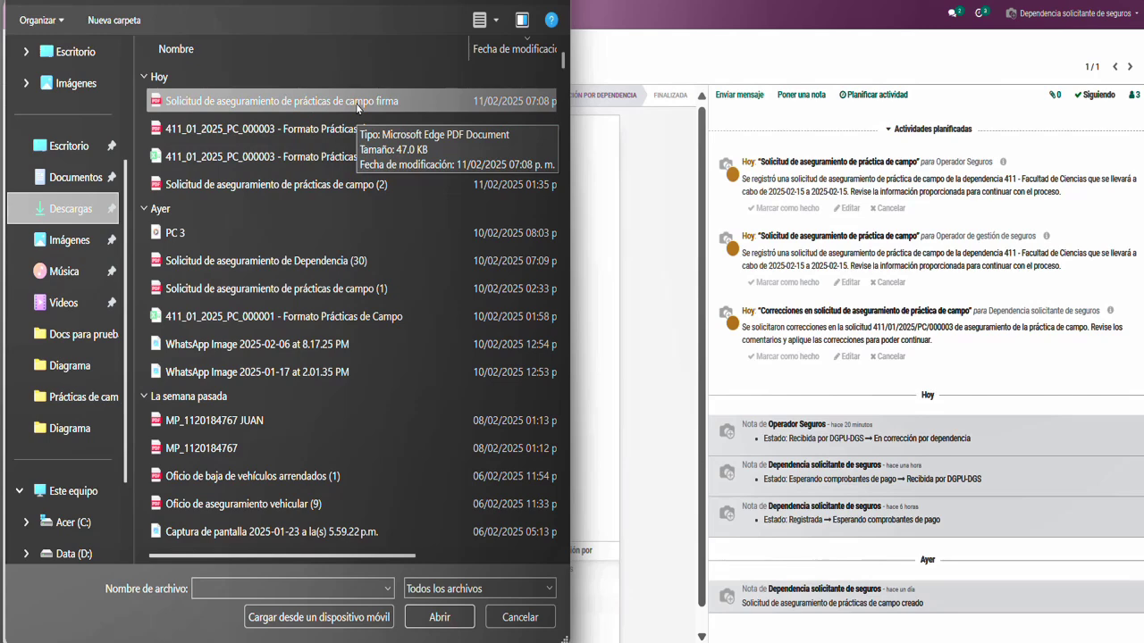
double_click(356, 103)
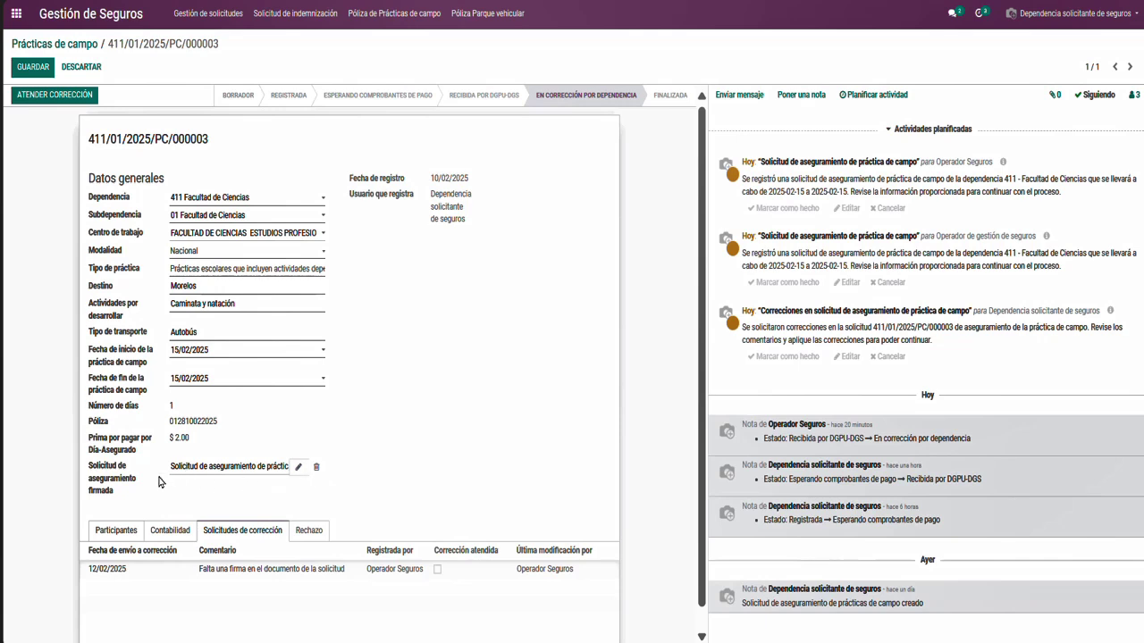
click(32, 67)
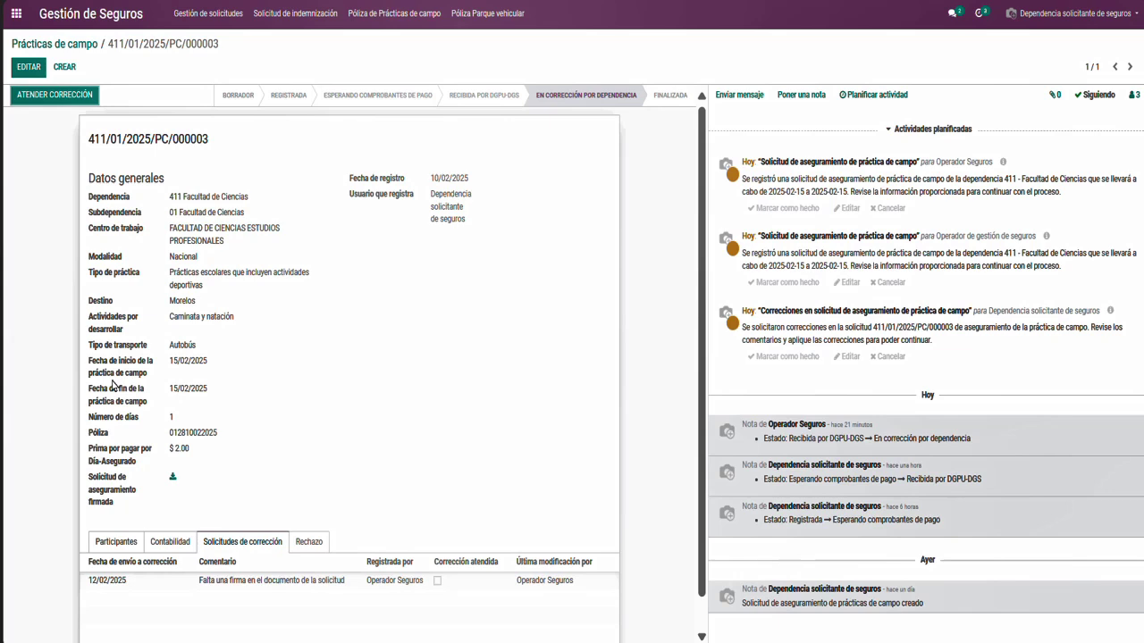
click(173, 481)
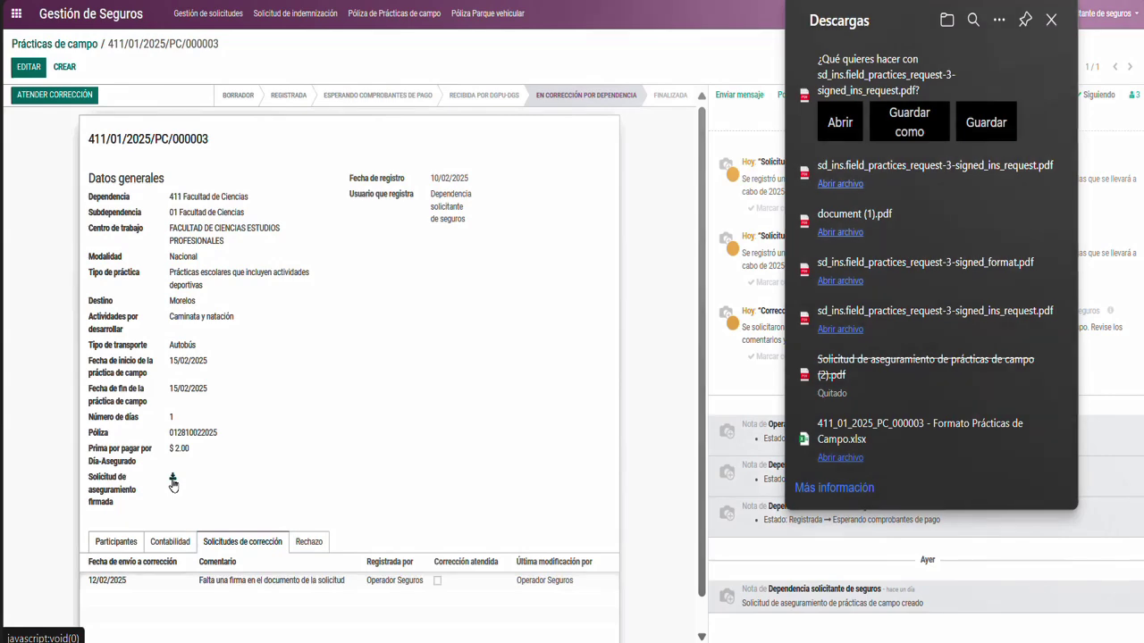
click(834, 129)
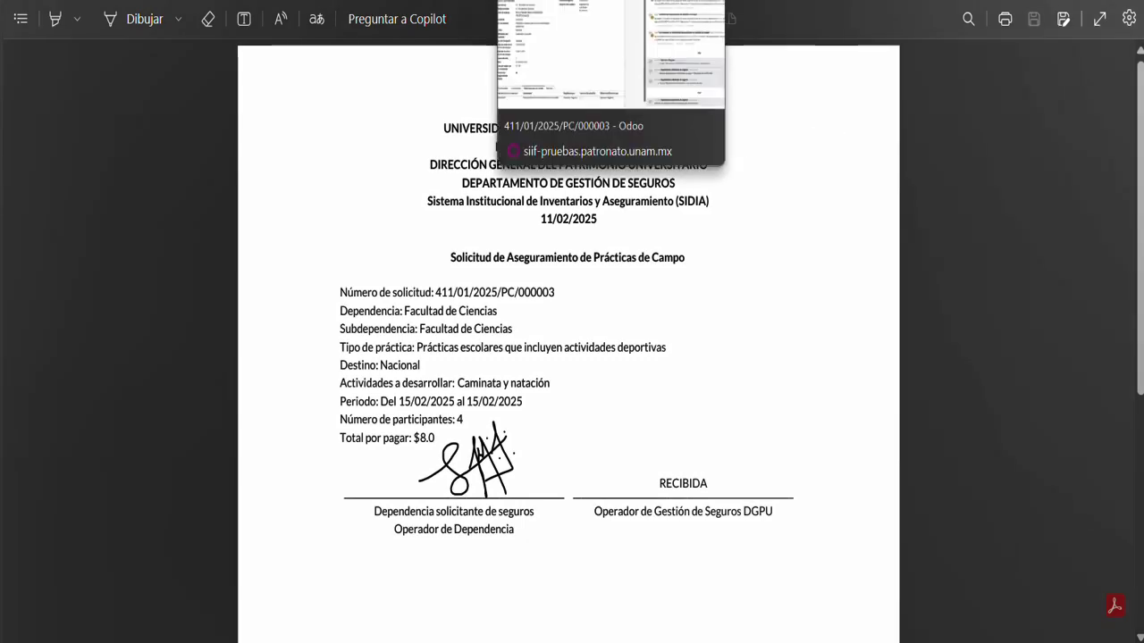
click(571, 0)
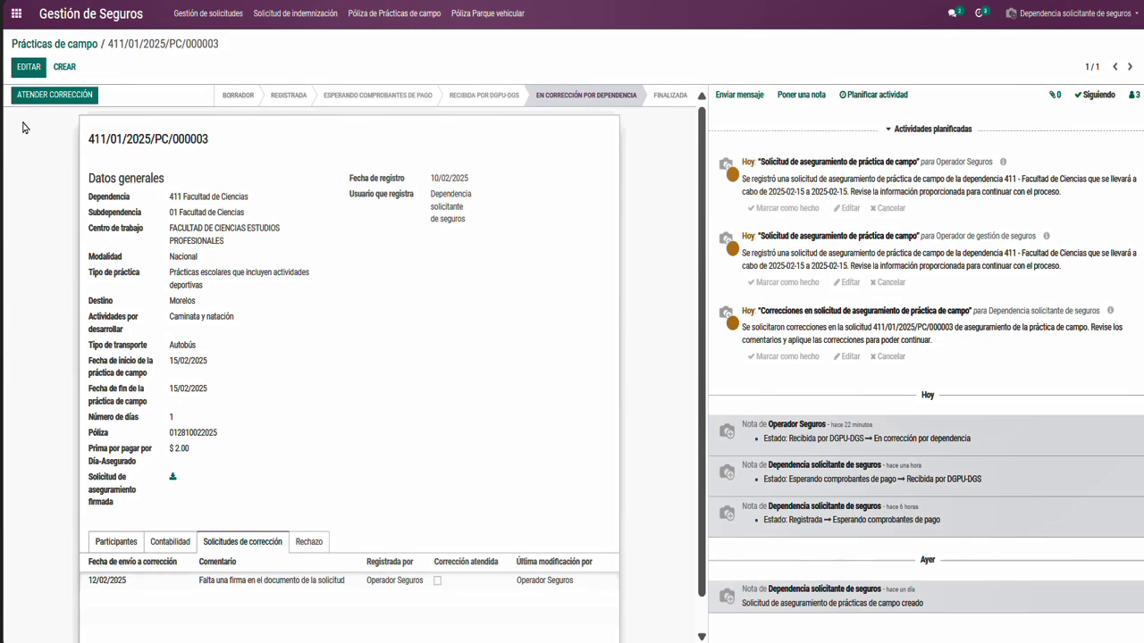
Tick 'Corrección atendida' on the missing-signature correction and submit it with ATENDER CORRECCIÓN
click(28, 67)
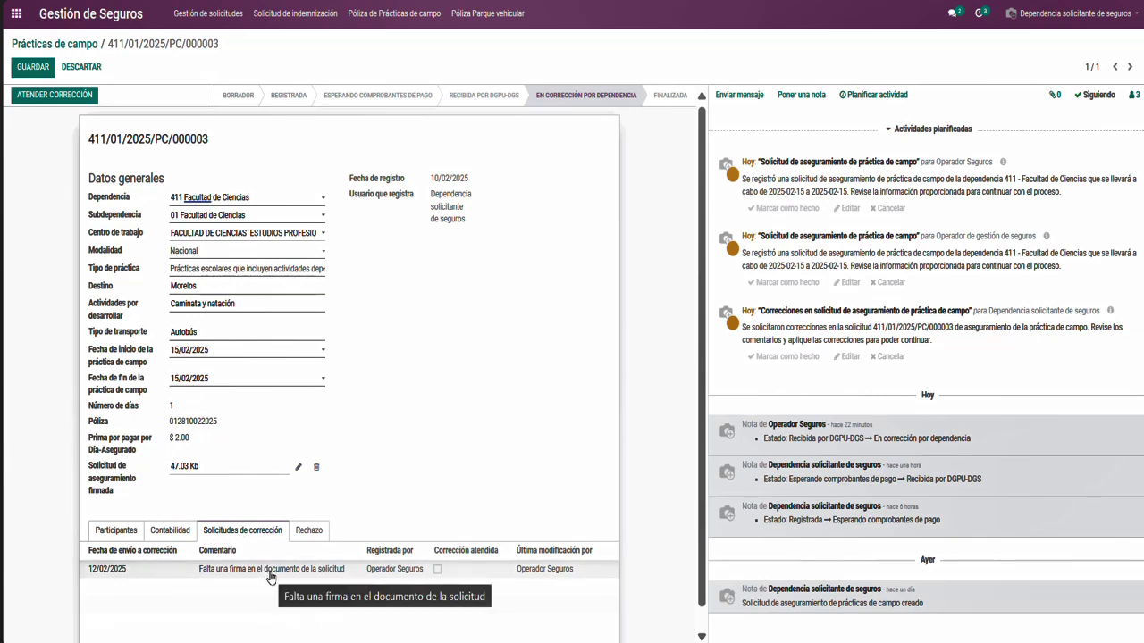
click(428, 574)
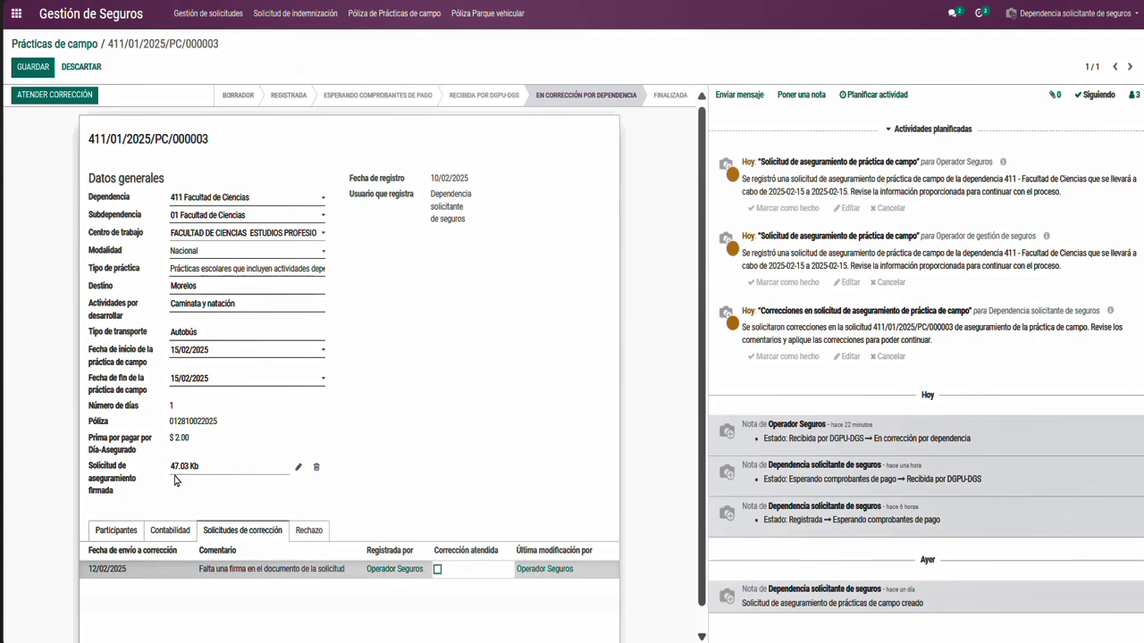
click(39, 100)
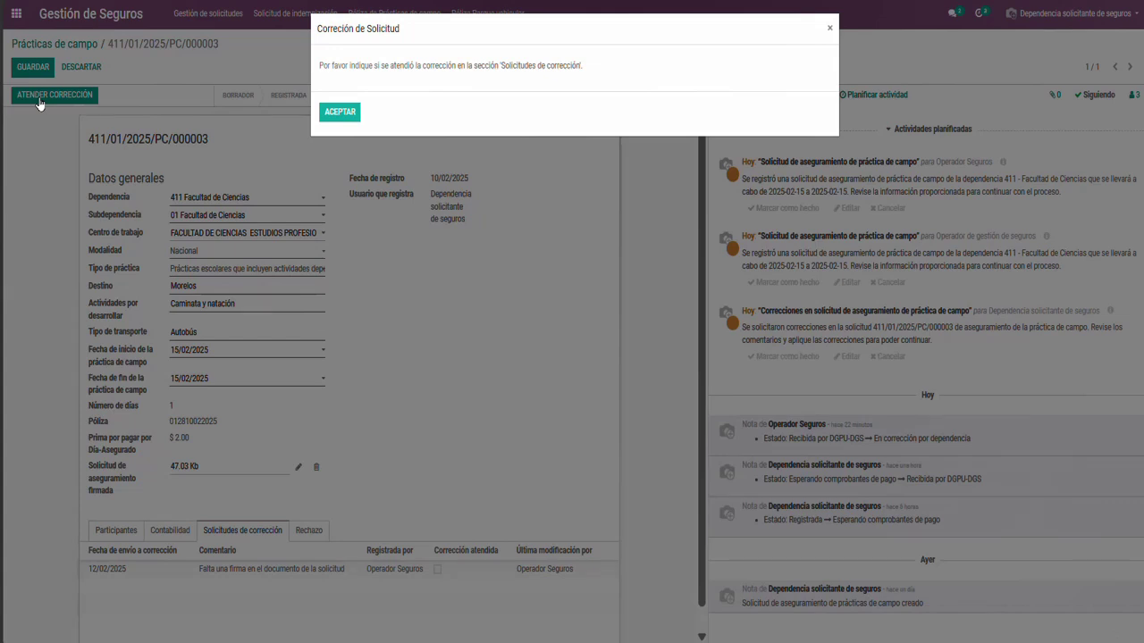
click(340, 111)
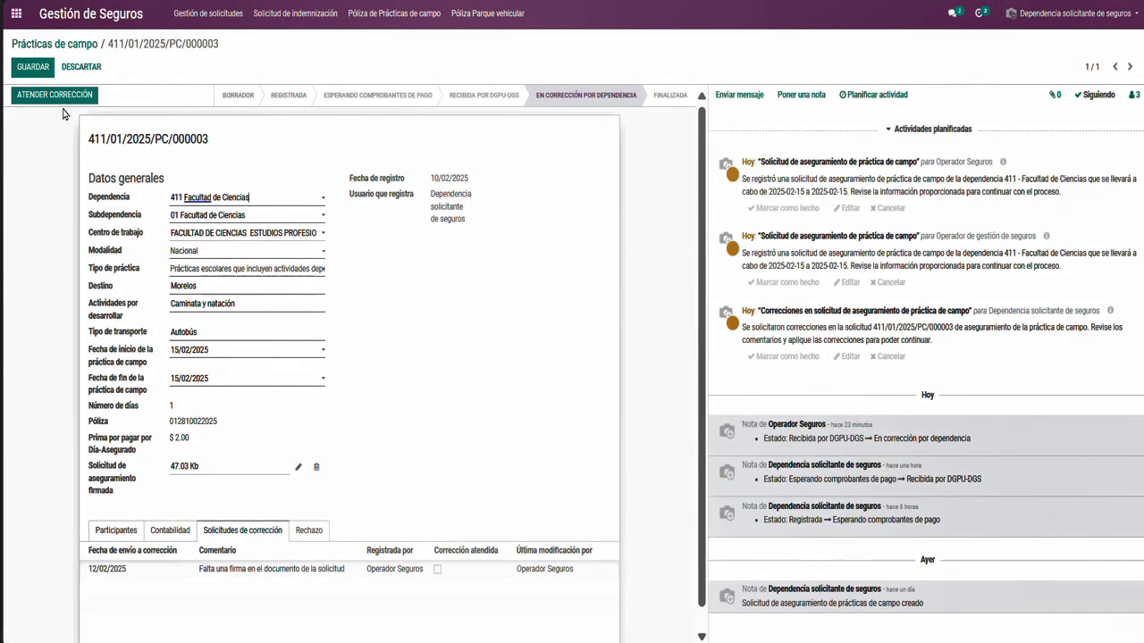
click(437, 569)
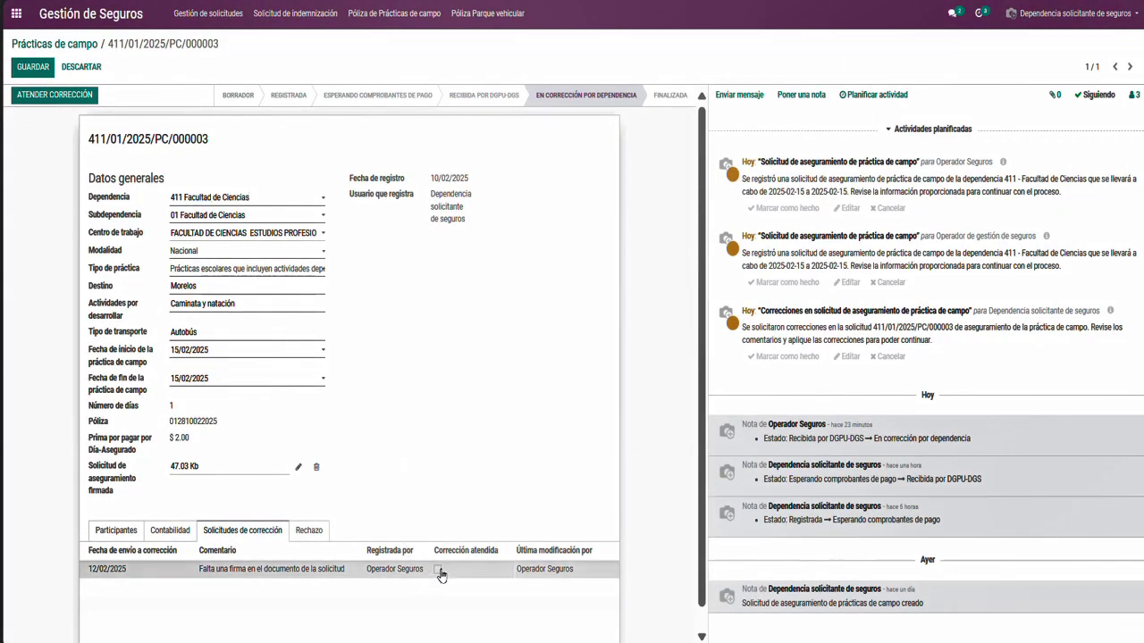
click(437, 570)
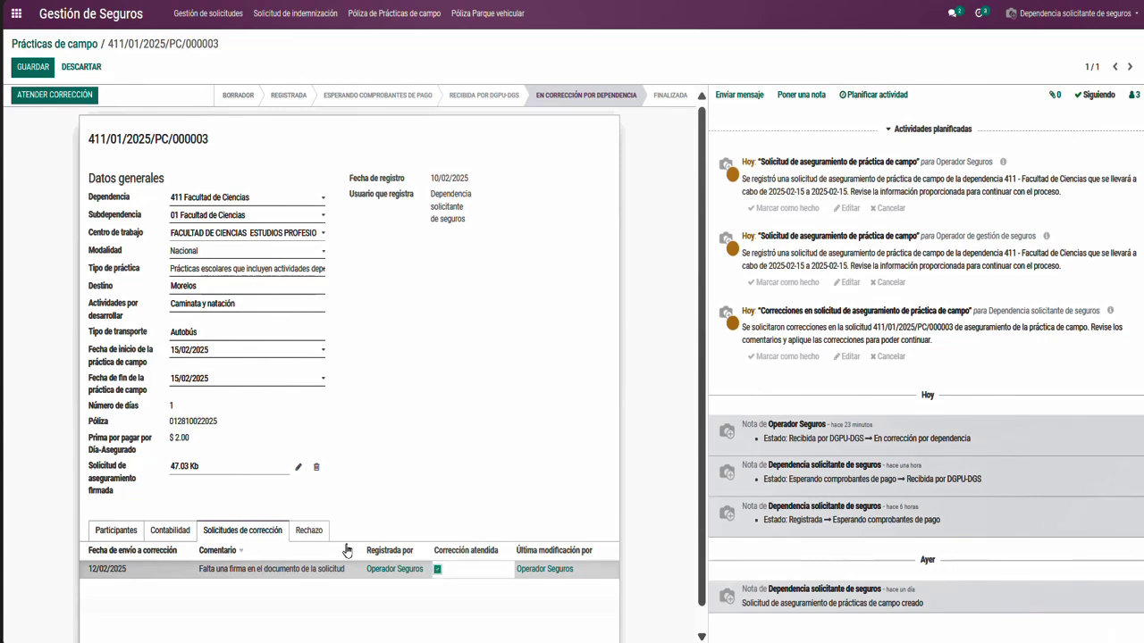
click(38, 103)
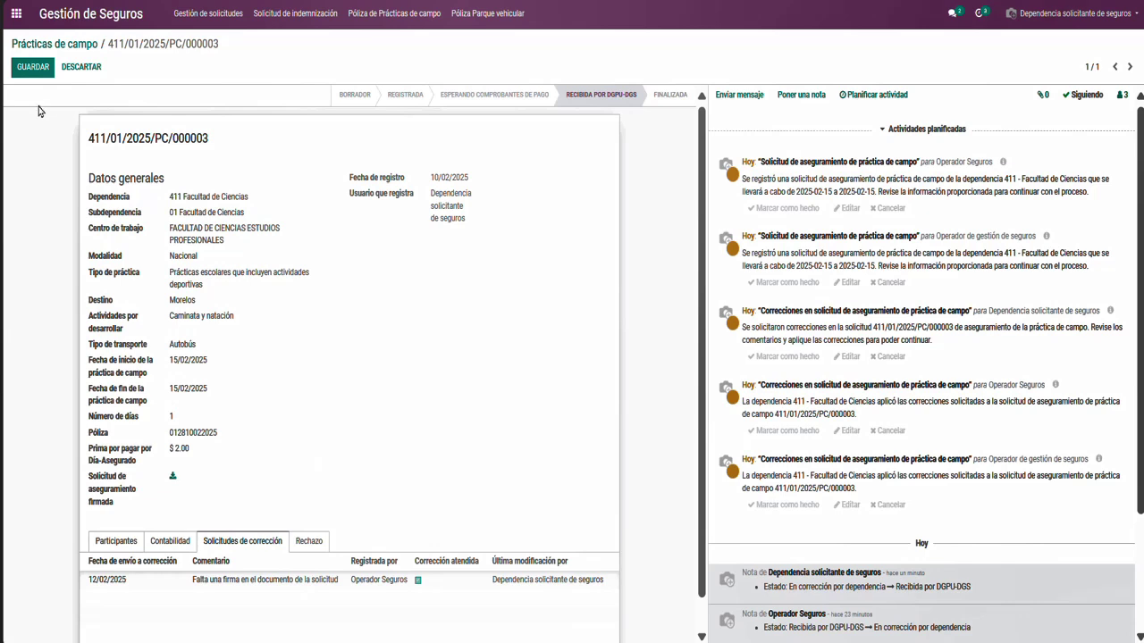
Review the Participantes tab of request 000003, with its signed format and $ 8.00 total
click(116, 543)
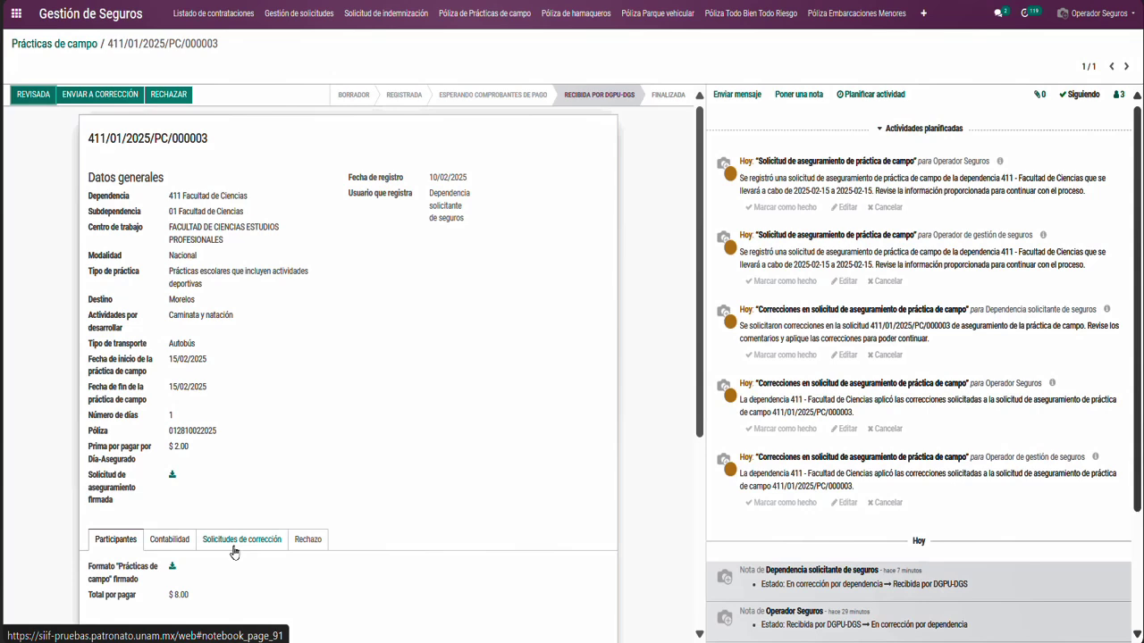
click(234, 546)
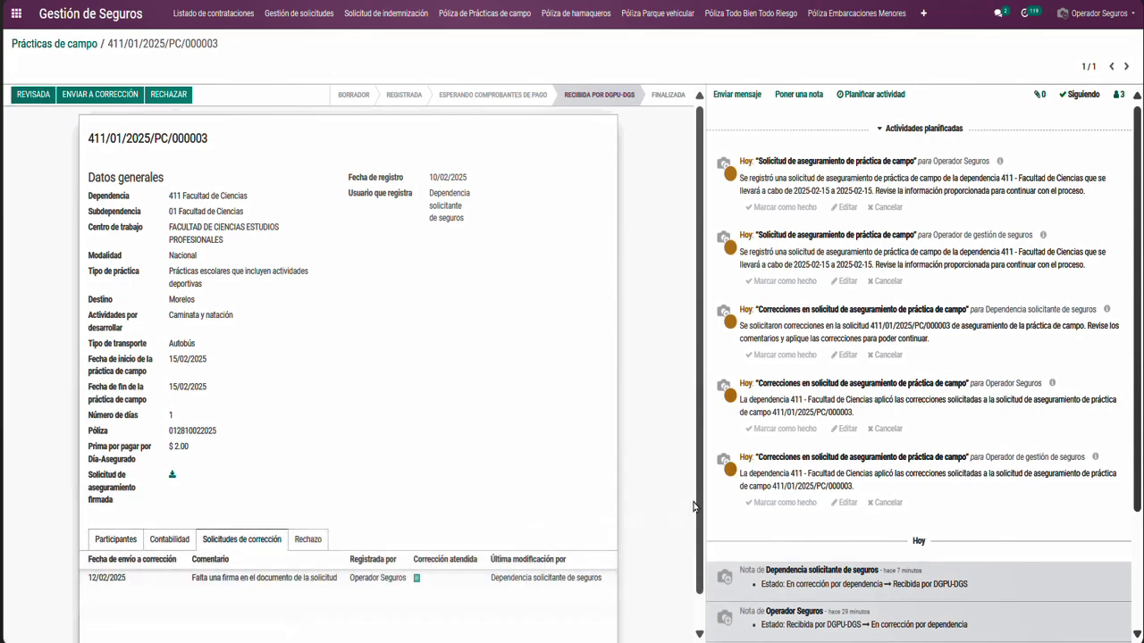
scroll(700, 508, down, 1)
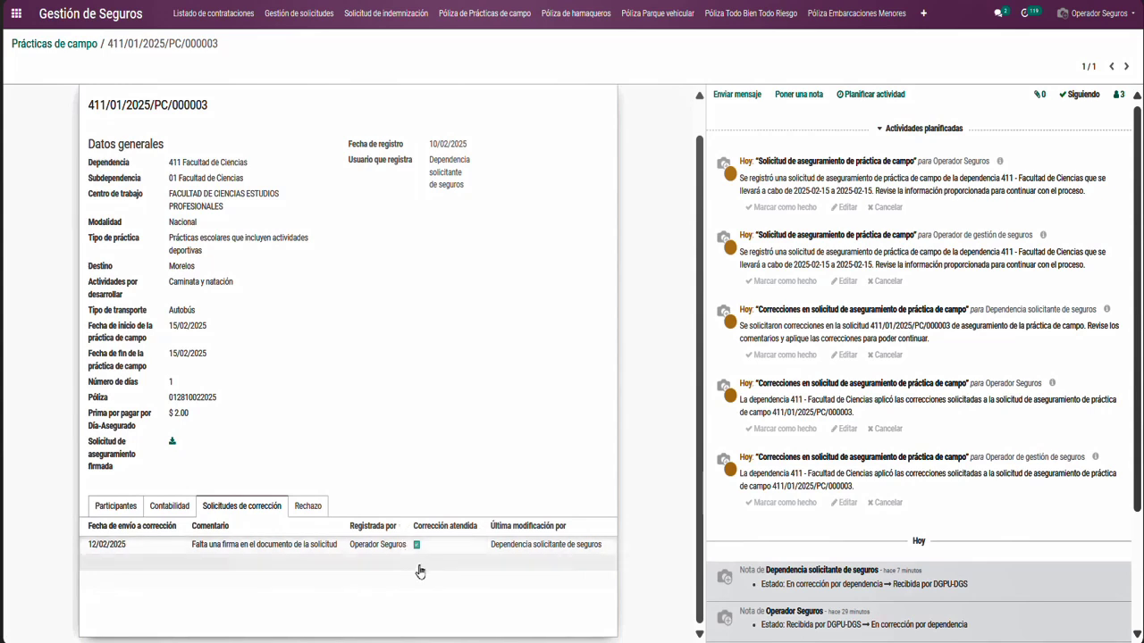
scroll(689, 482, up, 1)
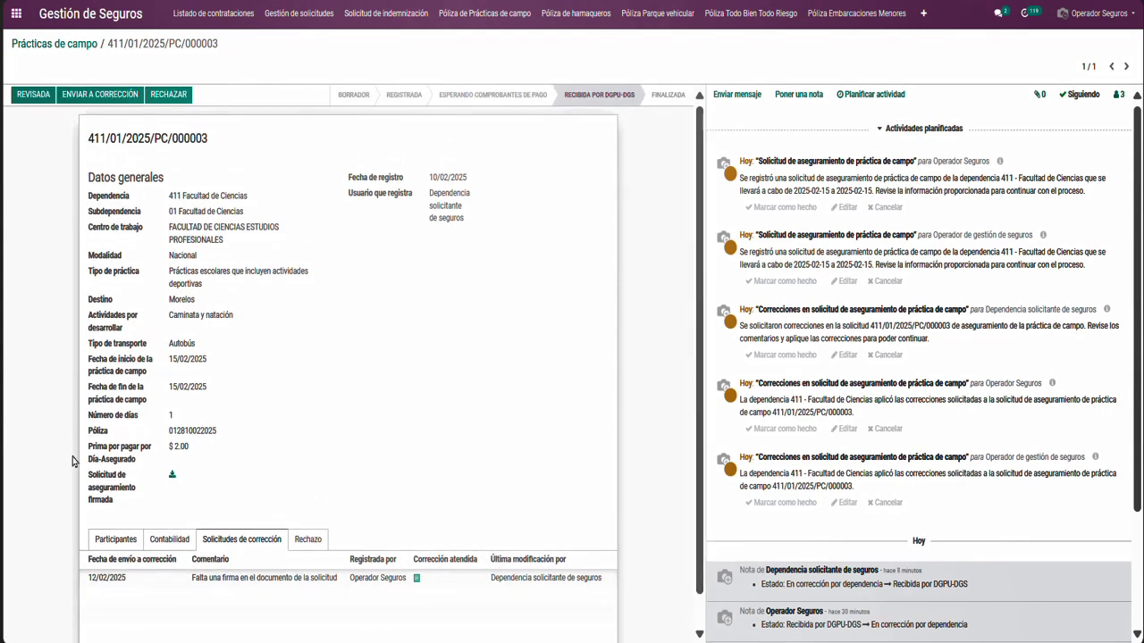
click(113, 544)
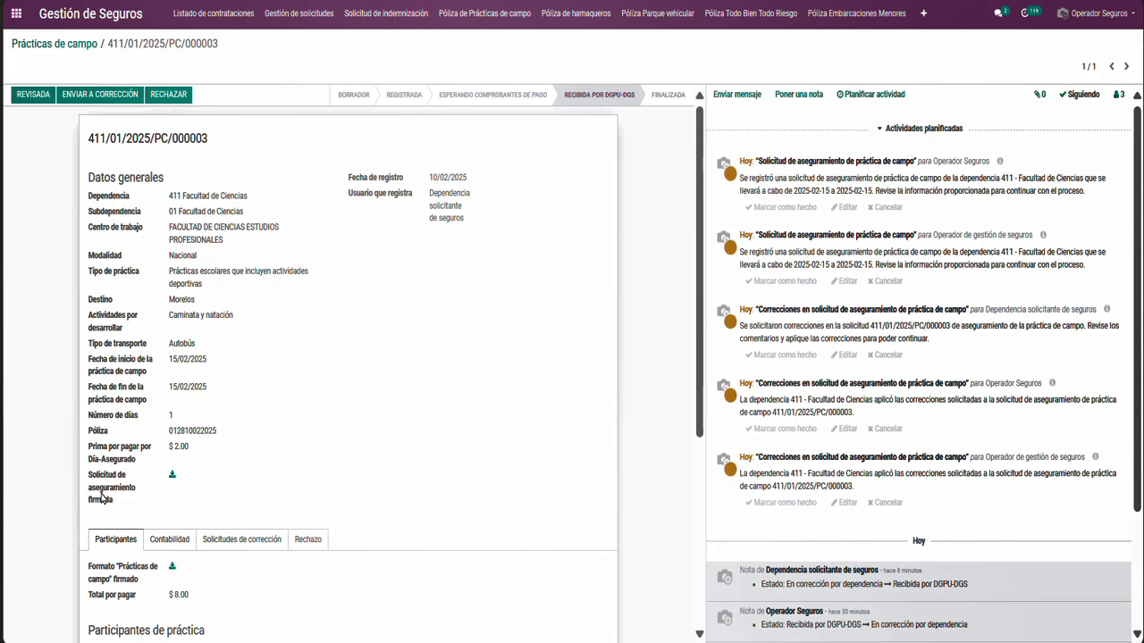
Download and open the signed insurance-request PDF to check its signature, then return to Odoo
click(173, 476)
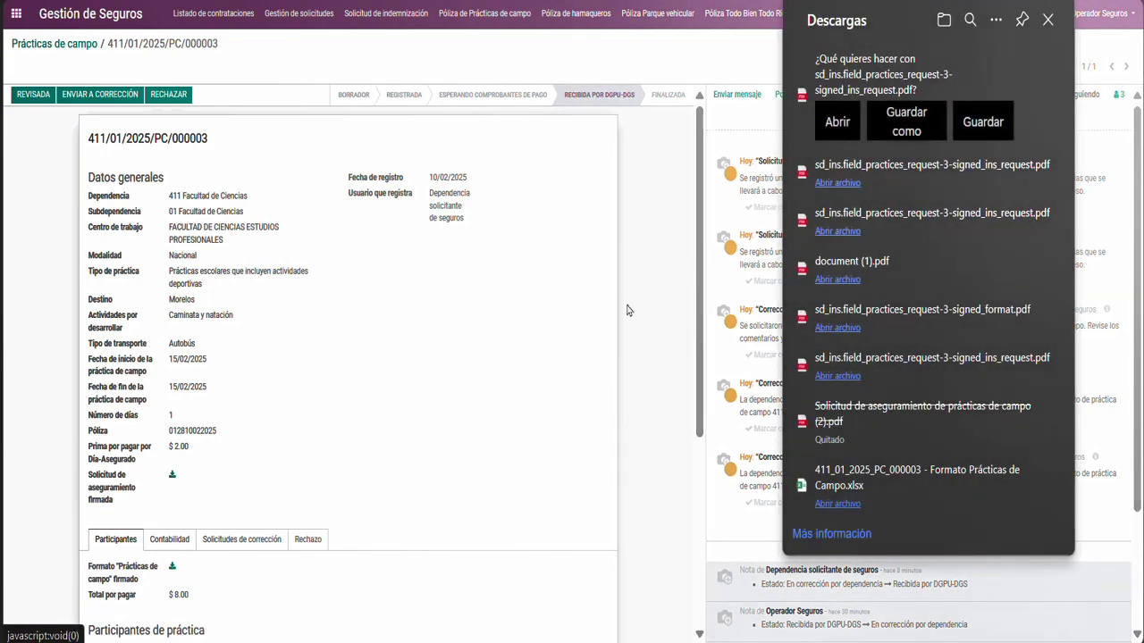
click(833, 125)
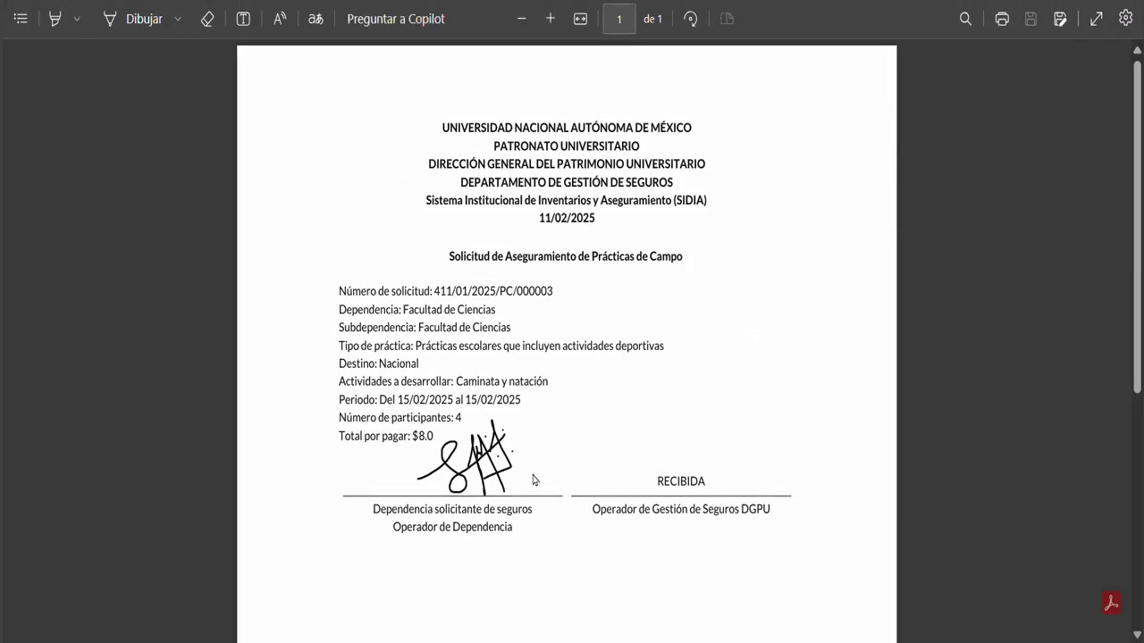
click(518, 0)
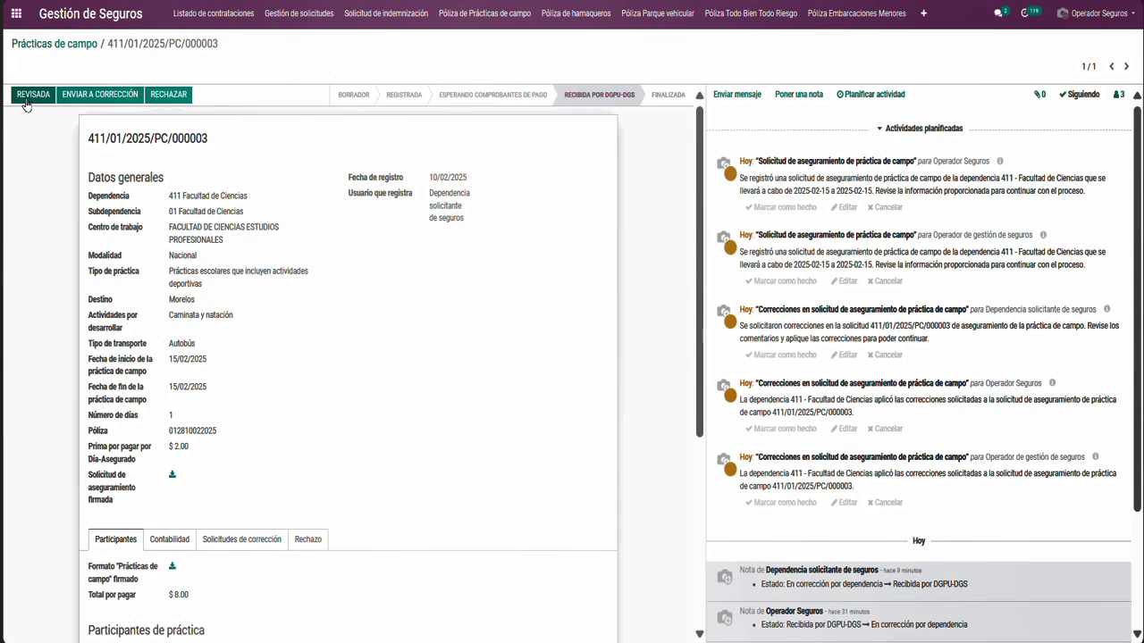
Mark request 000003 as REVISADA so it becomes Finalizada, then check its first participant's record
click(26, 105)
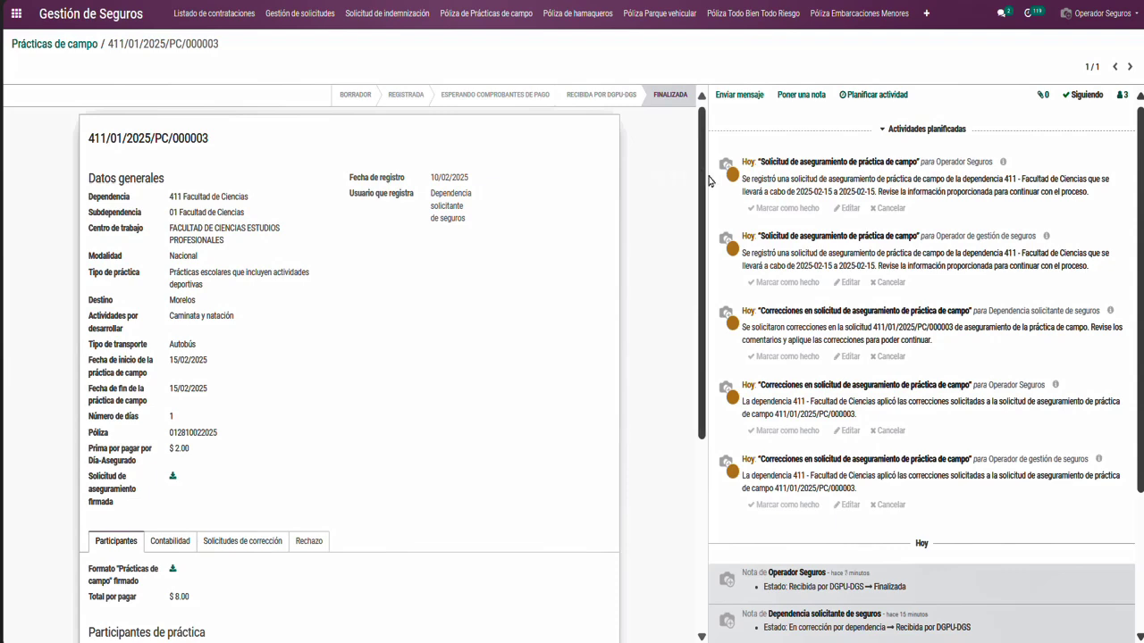
drag(700, 176, 684, 370)
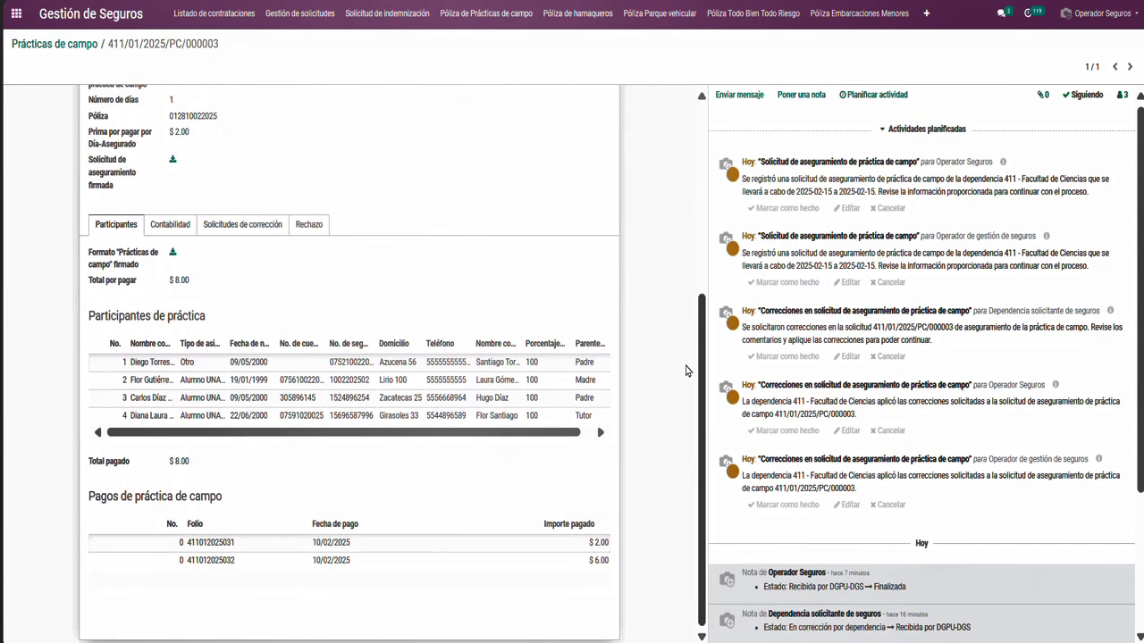
click(325, 362)
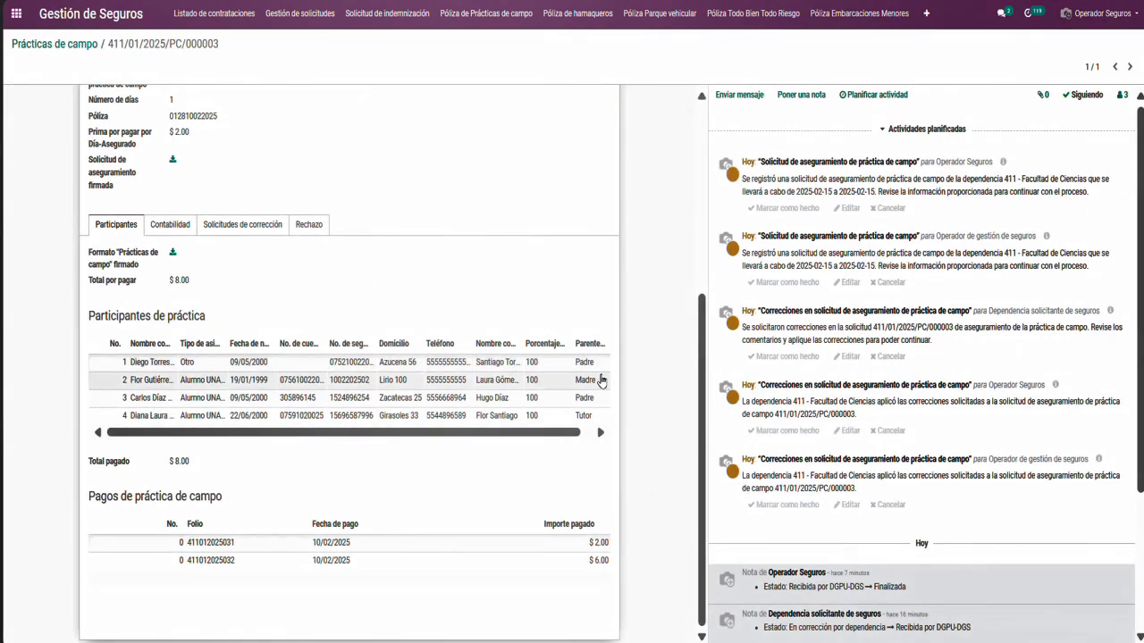
drag(697, 389, 691, 168)
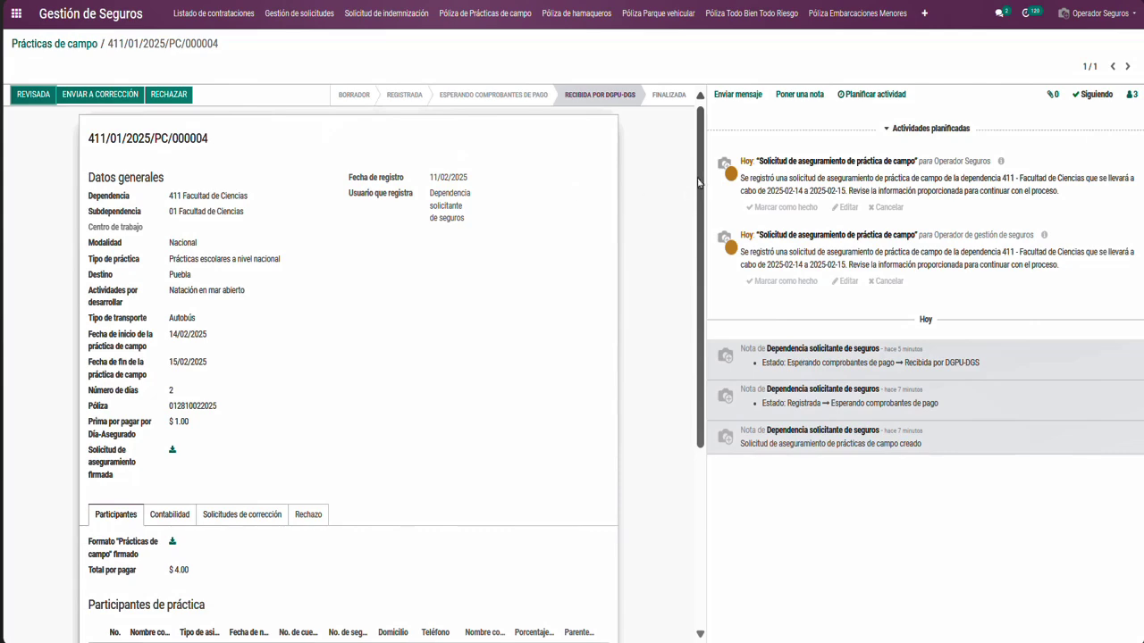
drag(701, 183, 695, 322)
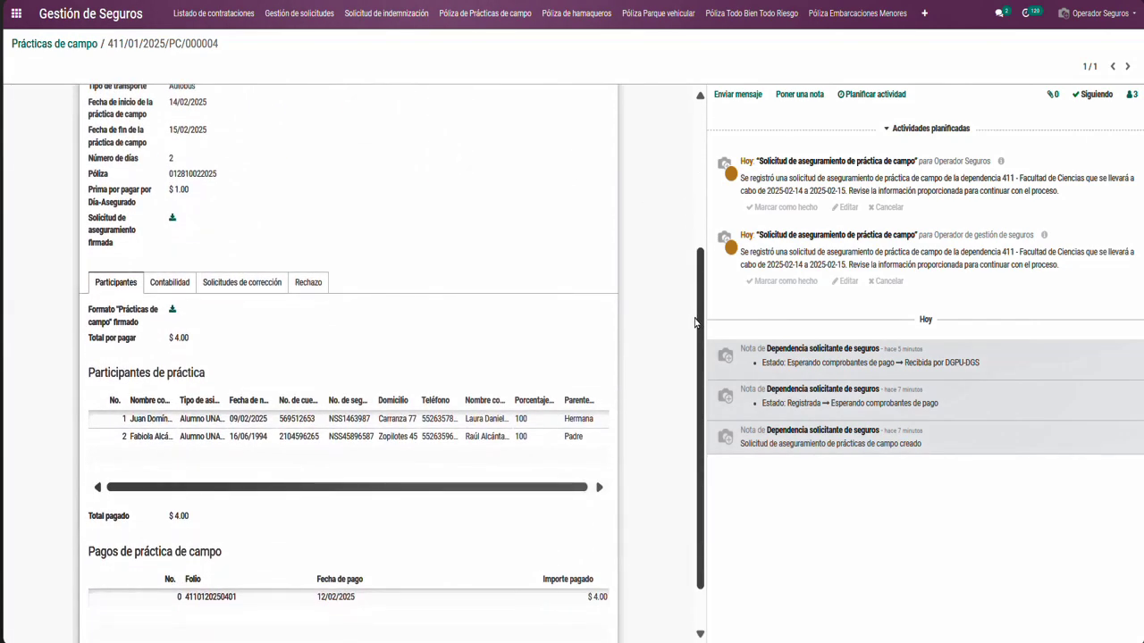
drag(695, 322, 702, 164)
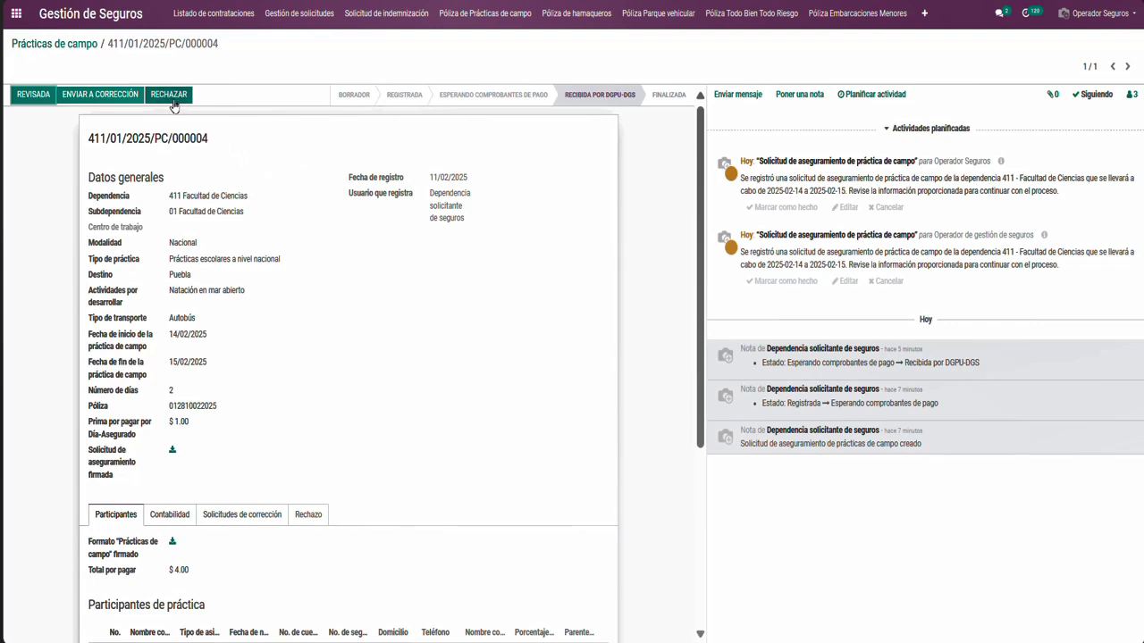
Start rejecting request 000004, noting in Observaciones that the activities don't match the selected practice type
click(169, 94)
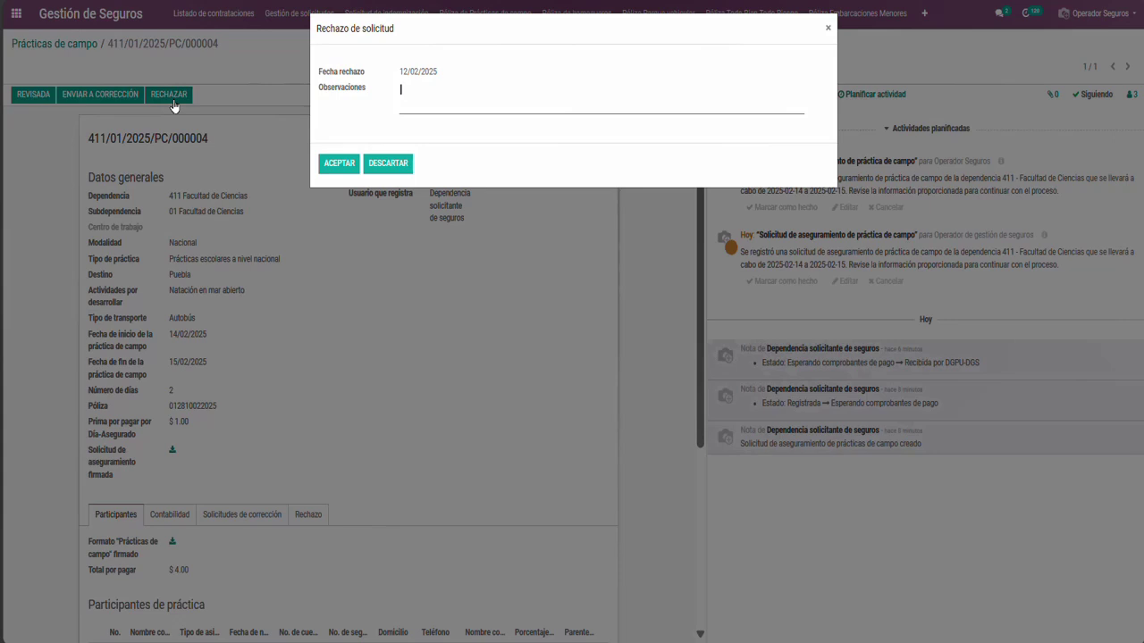
click(340, 164)
click(413, 106)
text(Las actividade)
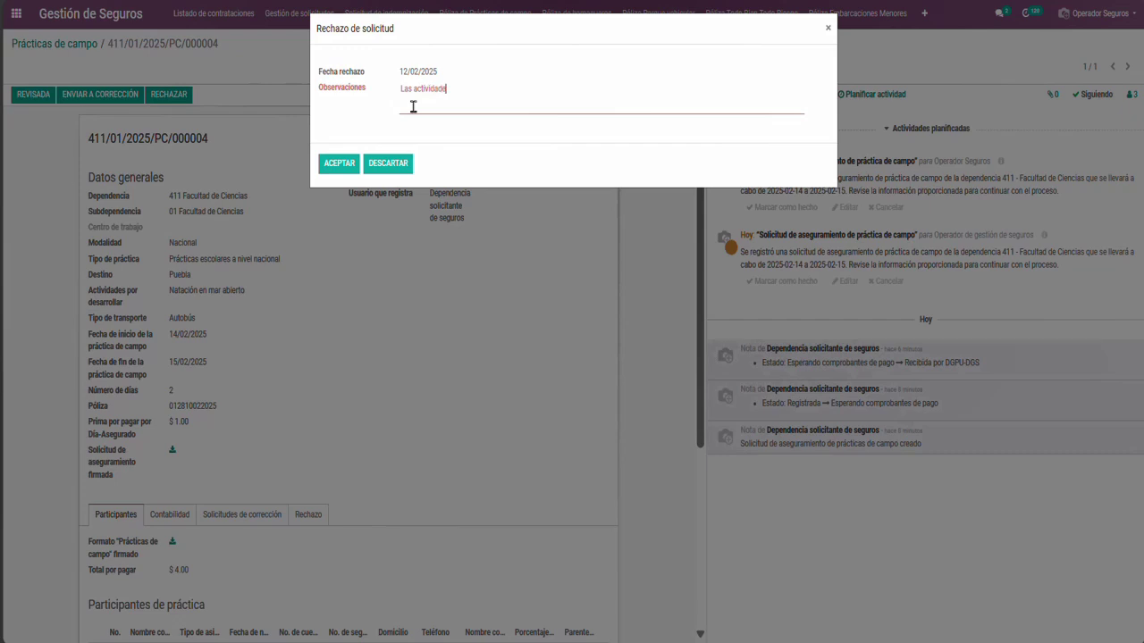
text(s a desarrollar)
text( no corres)
text(ponden con el)
text( fipo de p)
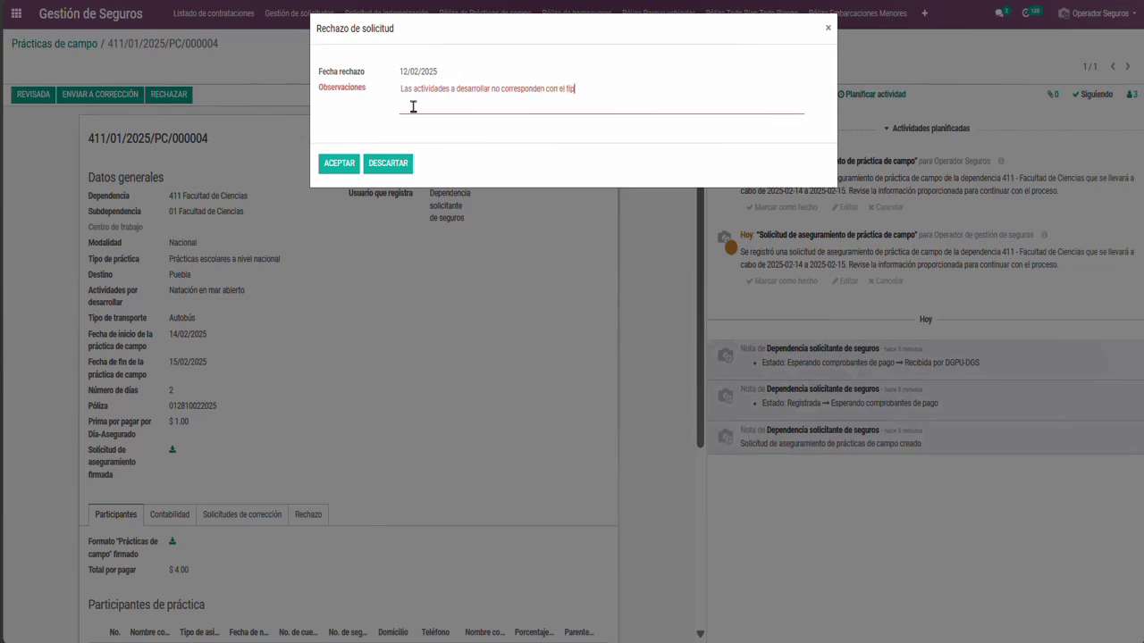
text(ráctica se)
text(leccionada.)
text( debe in)
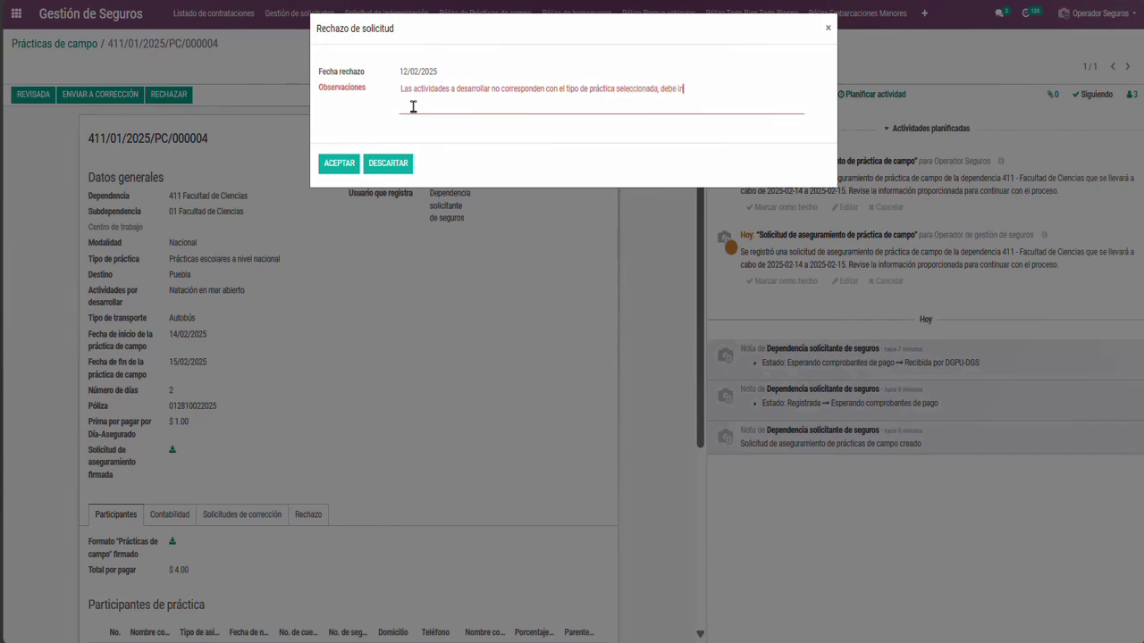
text(dicarse que se realizarán)
Revise the remark to use 'especificarse' and add 'actividades deportivas', confirm the rejection, and view the Rechazo tab
double_click(689, 90)
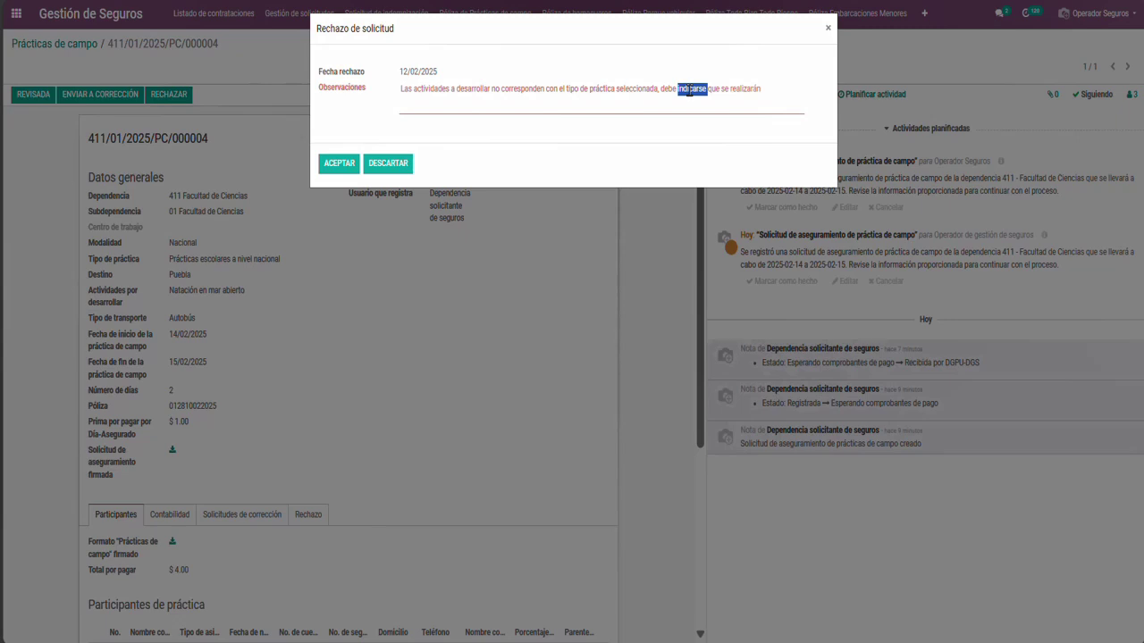
key(BackSpace)
text(especificarse)
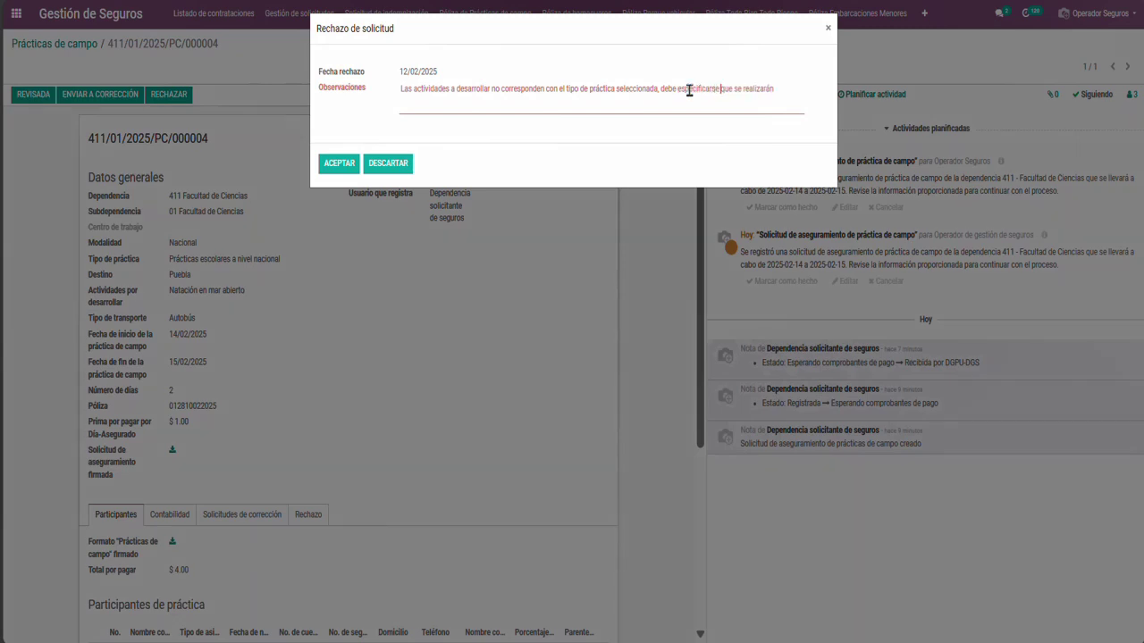
click(791, 92)
text(actividades deportivas.)
click(347, 123)
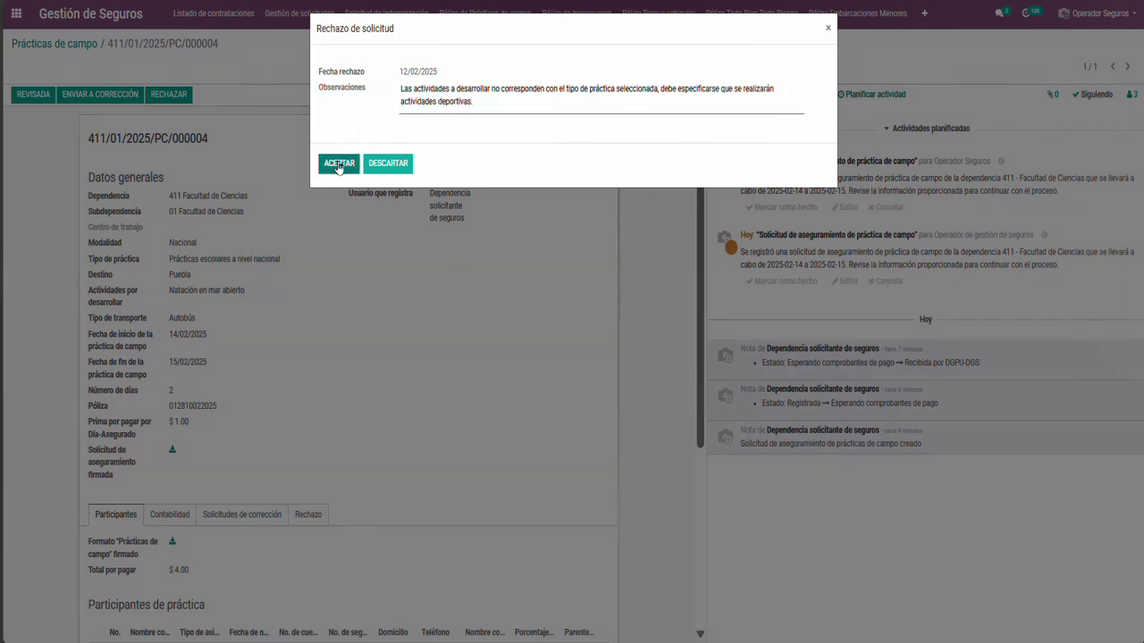
click(339, 165)
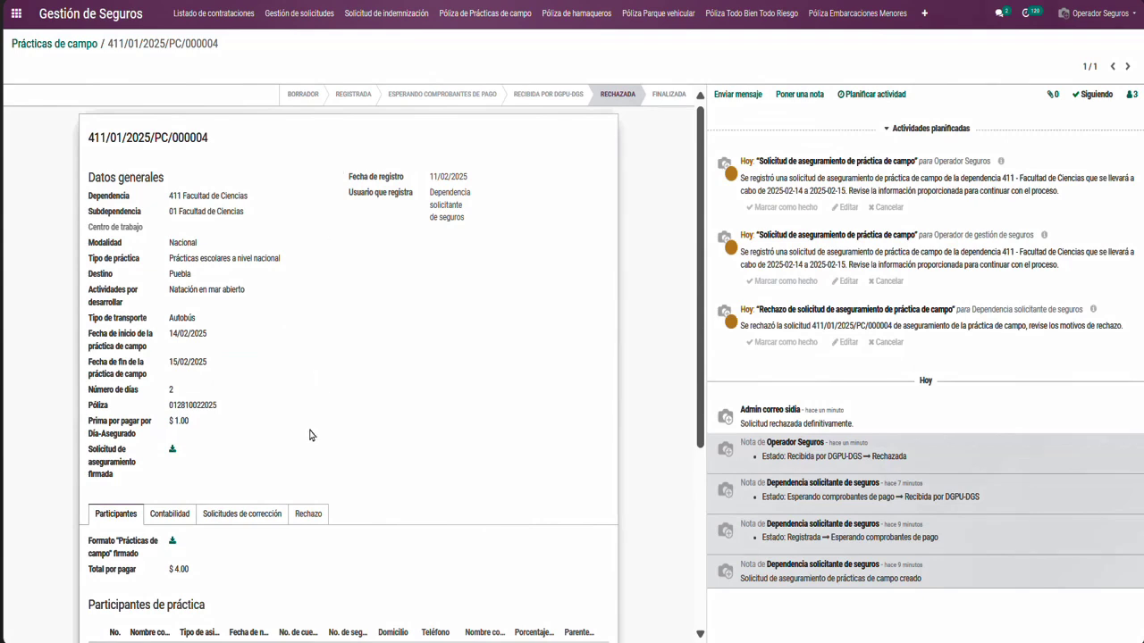
click(308, 515)
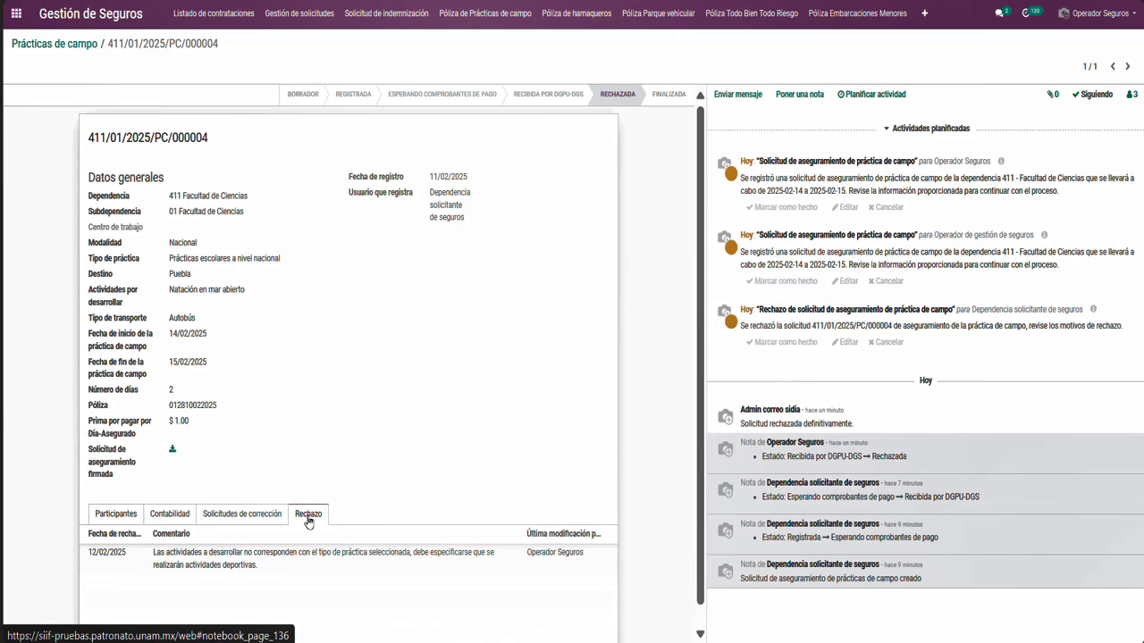